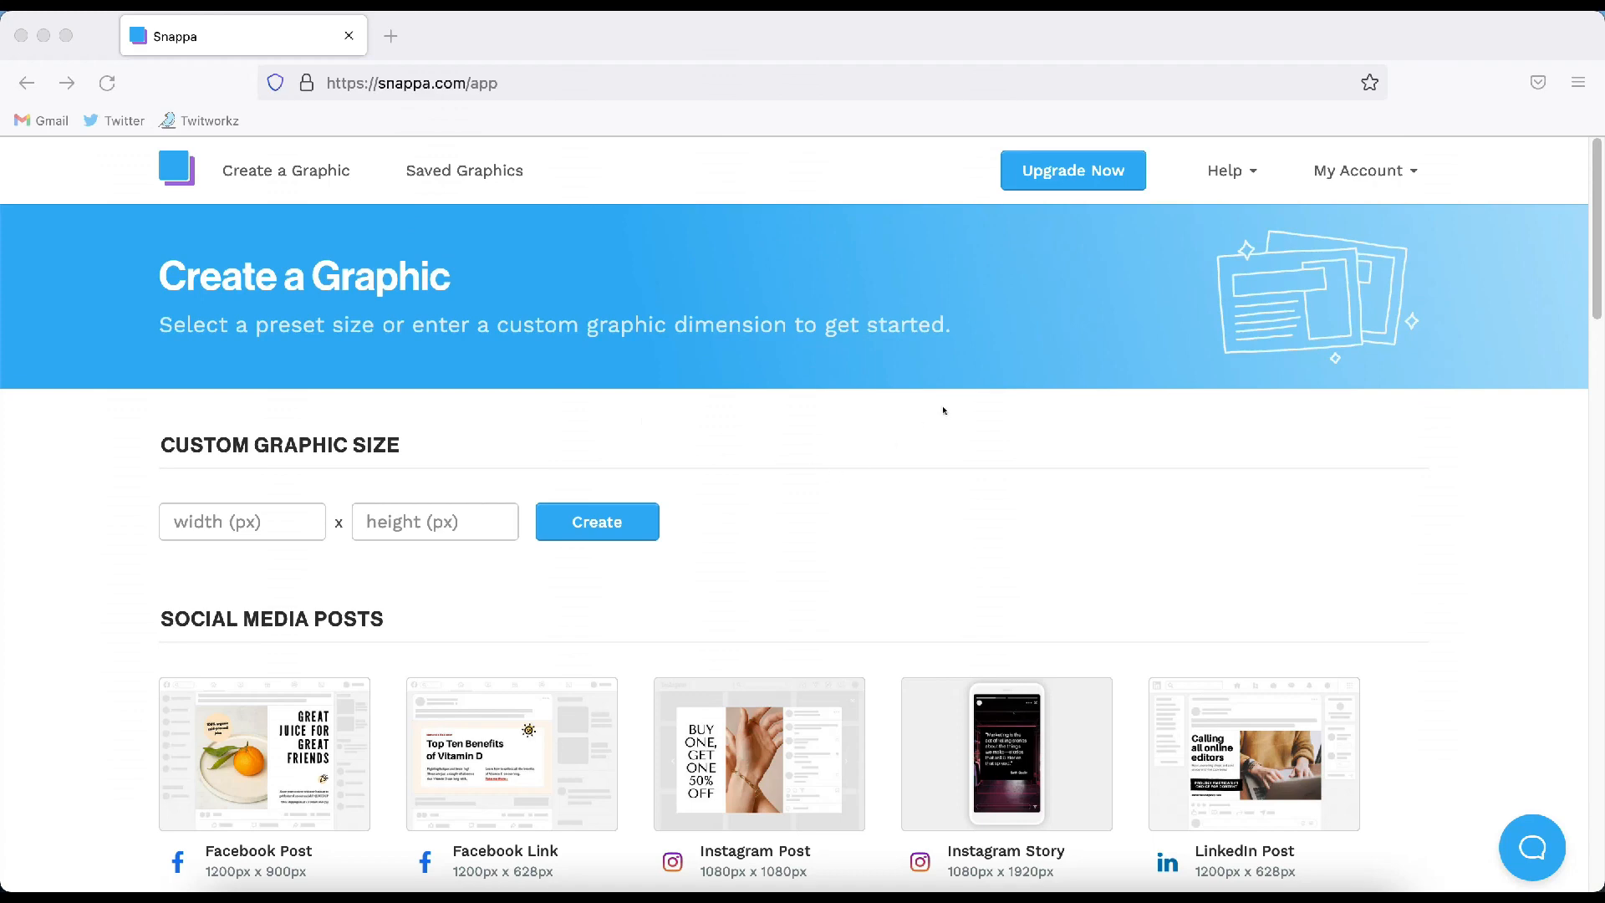
Choose the YouTube Banner preset size (2560px x 1440px) for a new graphic
{"action": "scroll", "coordinate": [943, 407], "scroll_direction": "down", "scroll_amount": 3}
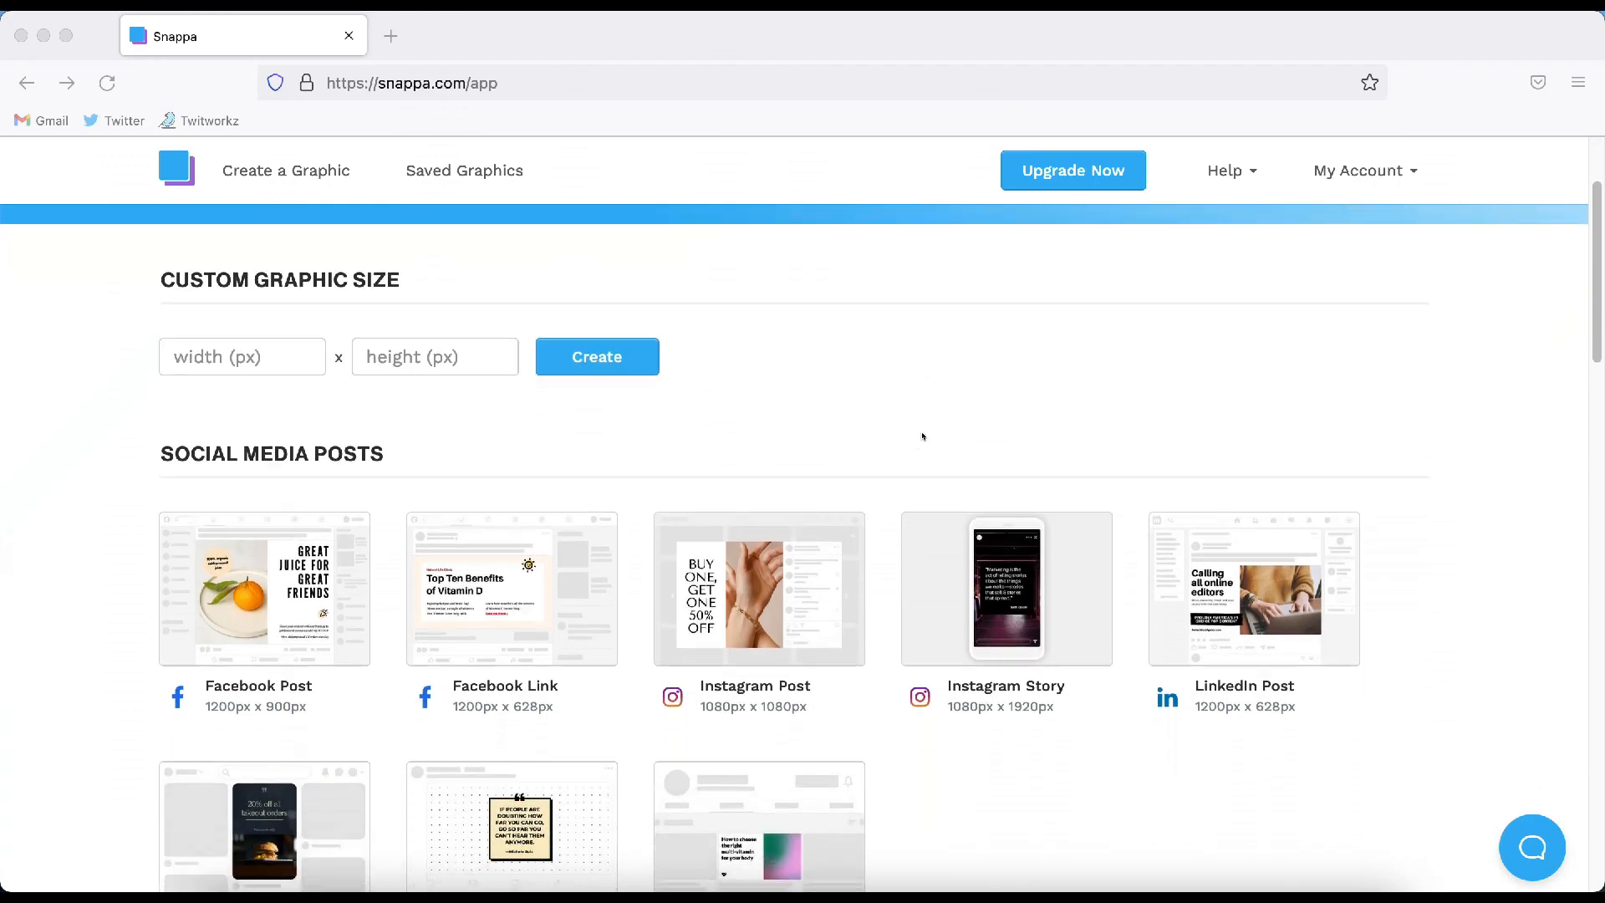
{"action": "scroll", "coordinate": [923, 435], "scroll_direction": "down", "scroll_amount": 5}
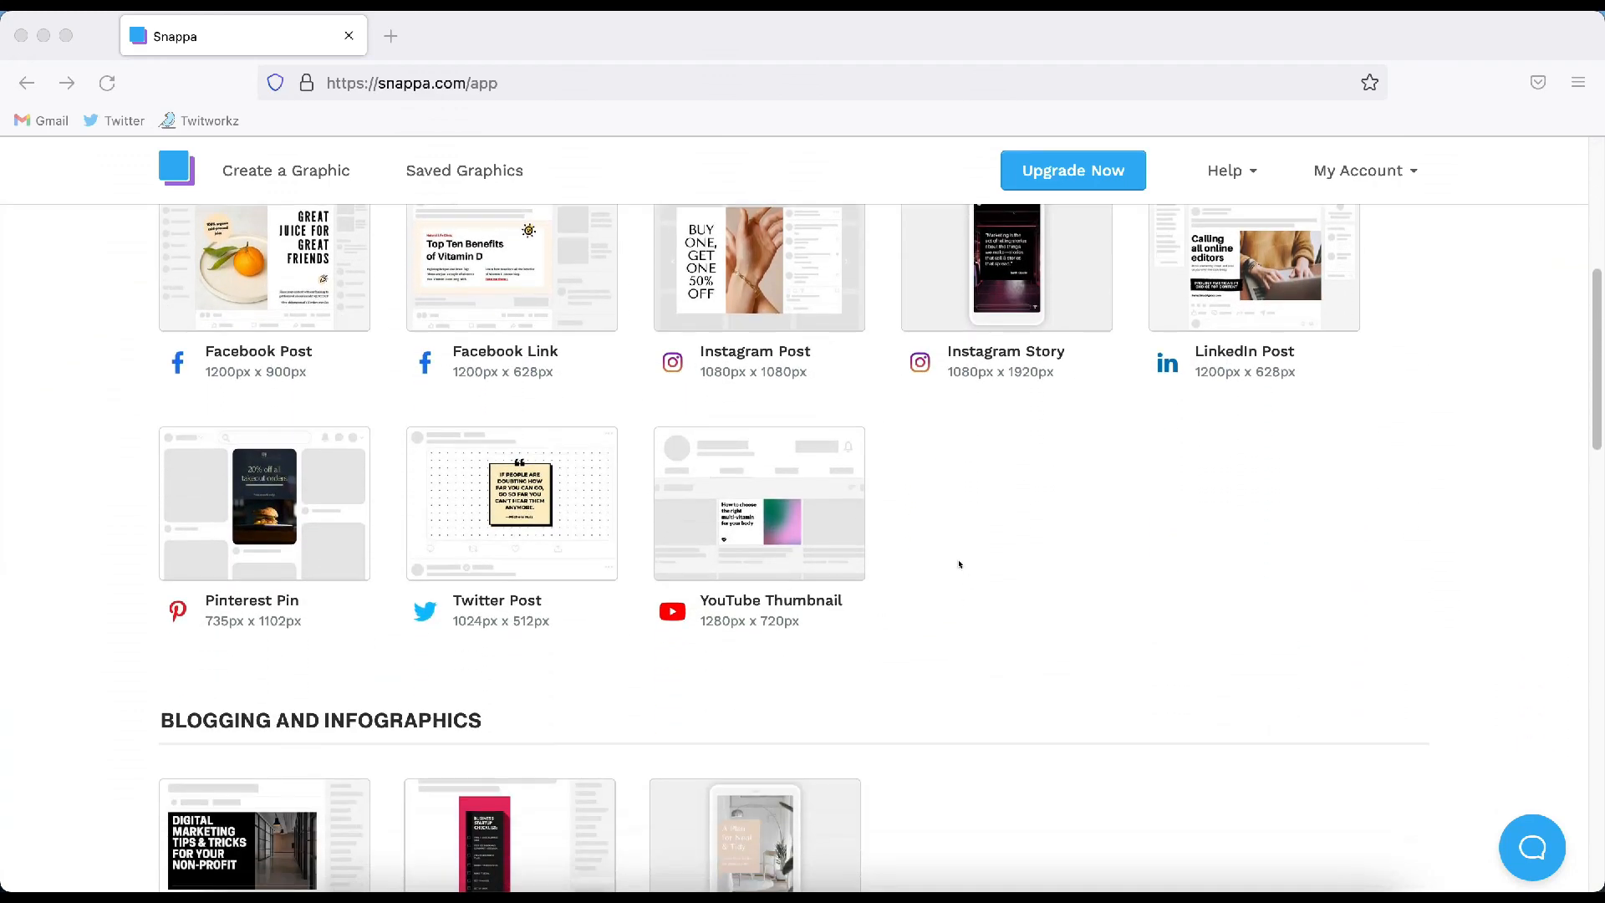
{"action": "scroll", "coordinate": [874, 452], "scroll_direction": "up", "scroll_amount": 2}
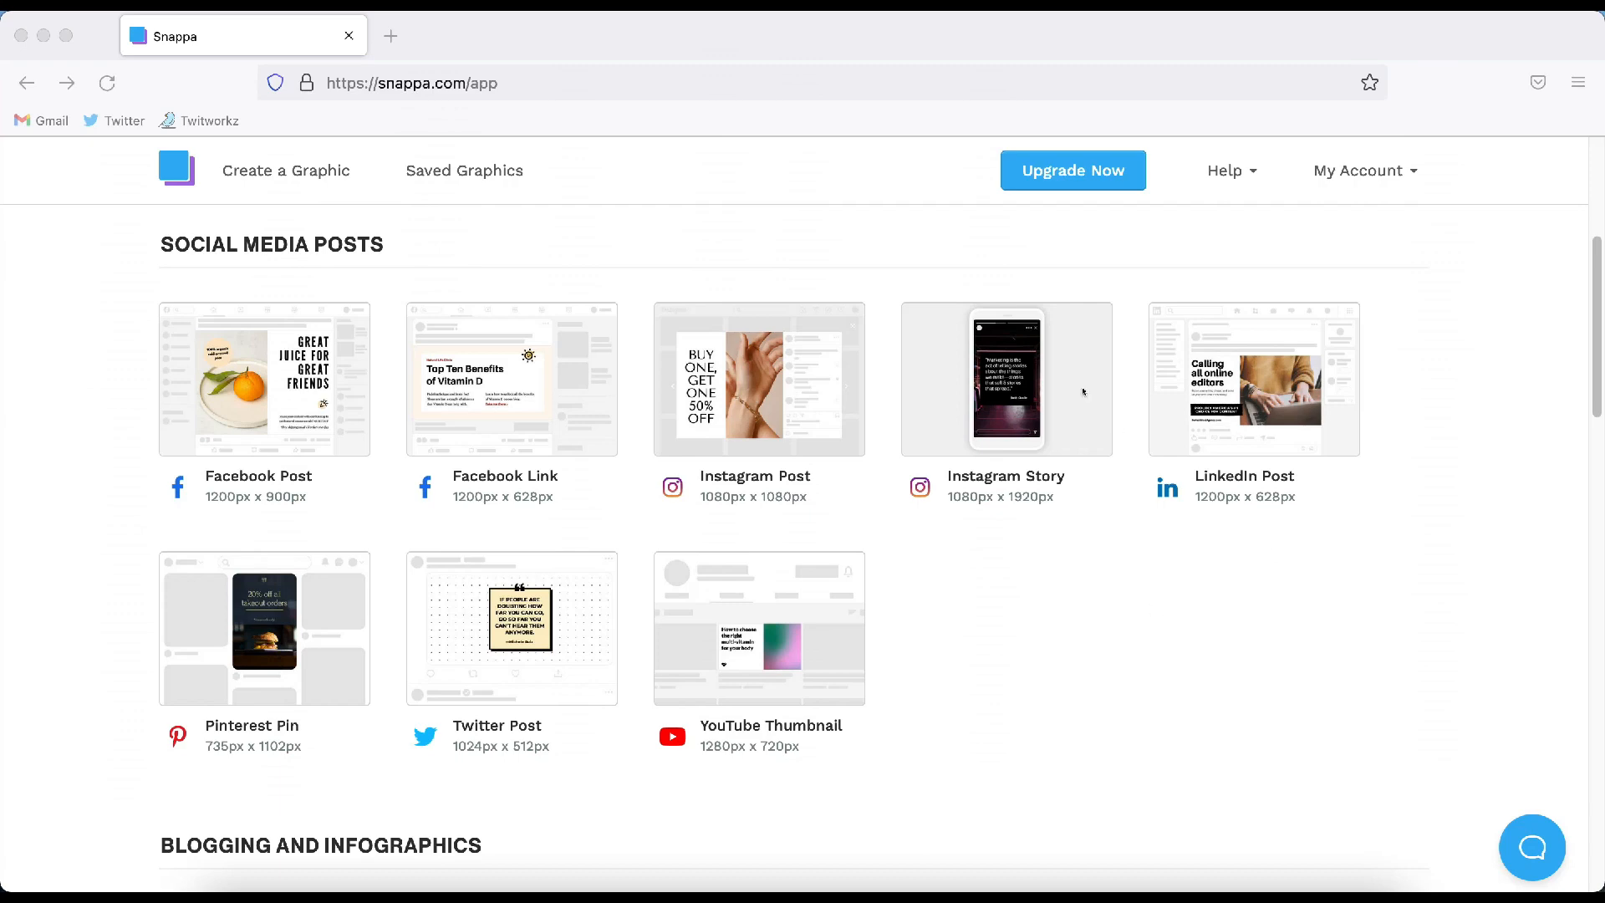
{"action": "scroll", "coordinate": [1083, 392], "scroll_direction": "down", "scroll_amount": 6}
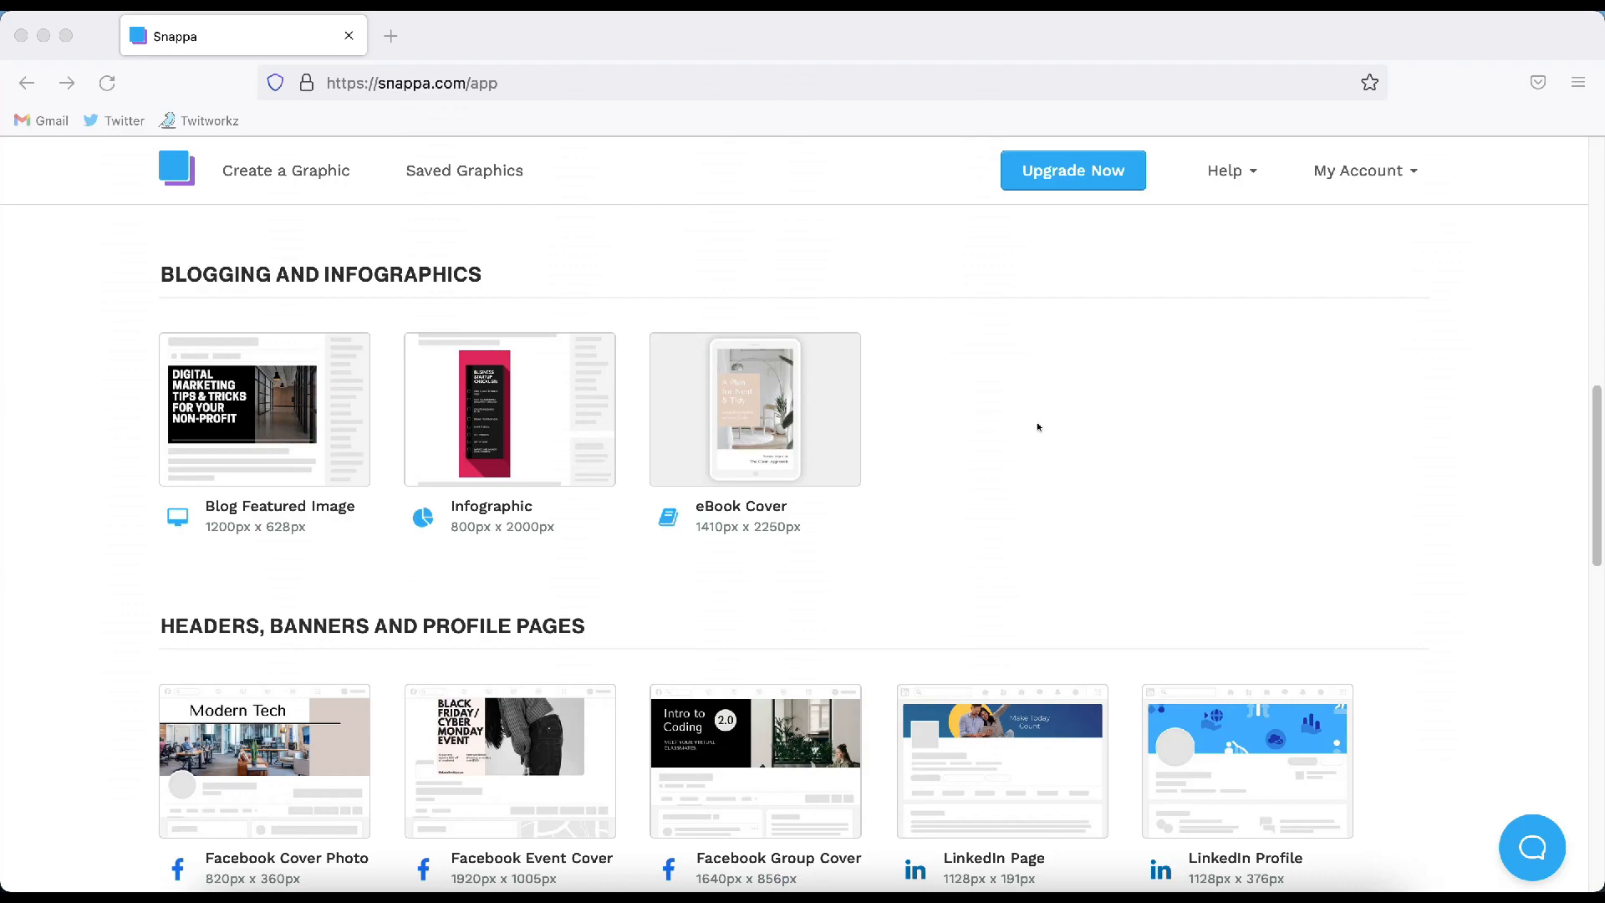
{"action": "scroll", "coordinate": [1037, 427], "scroll_direction": "down", "scroll_amount": 12}
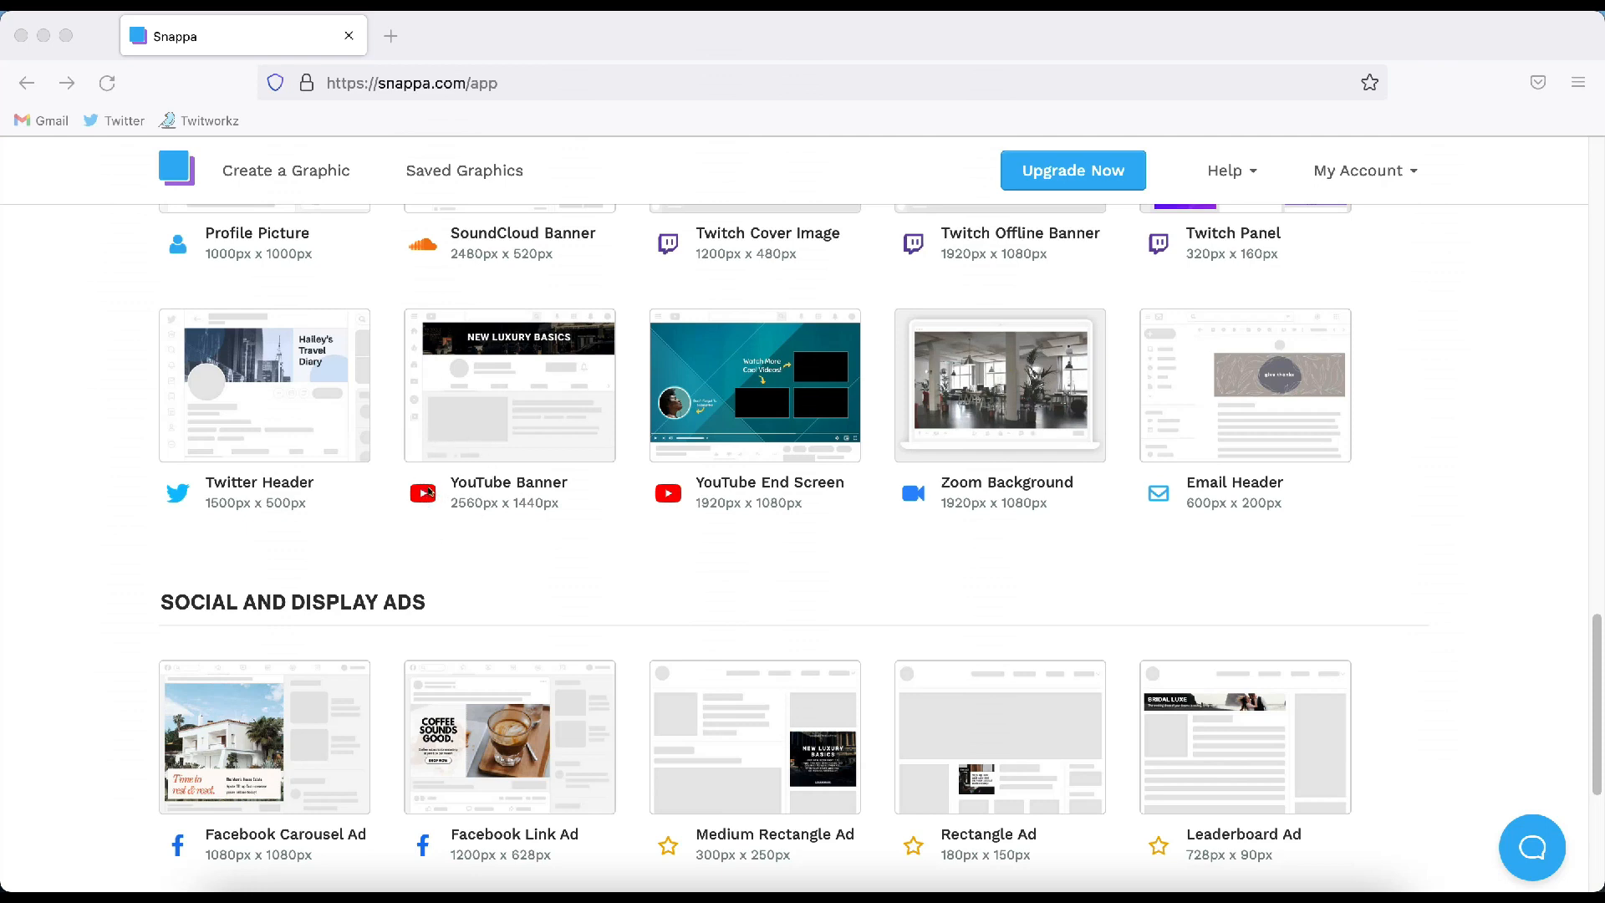
{"action": "left_click", "coordinate": [503, 417]}
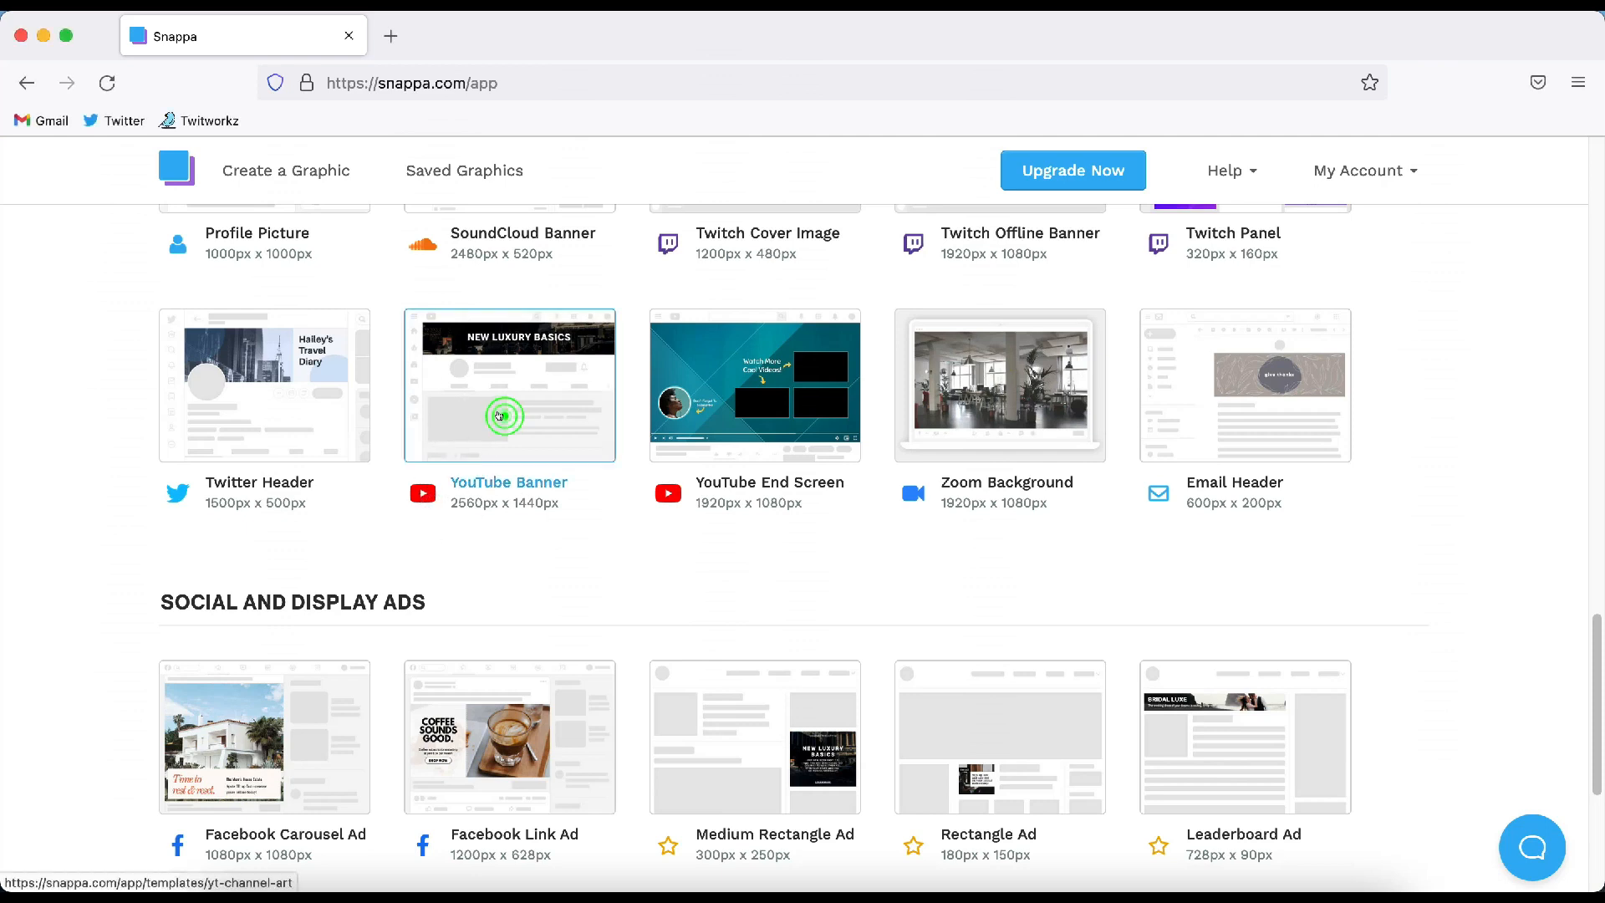
{"action": "left_click", "coordinate": [538, 482]}
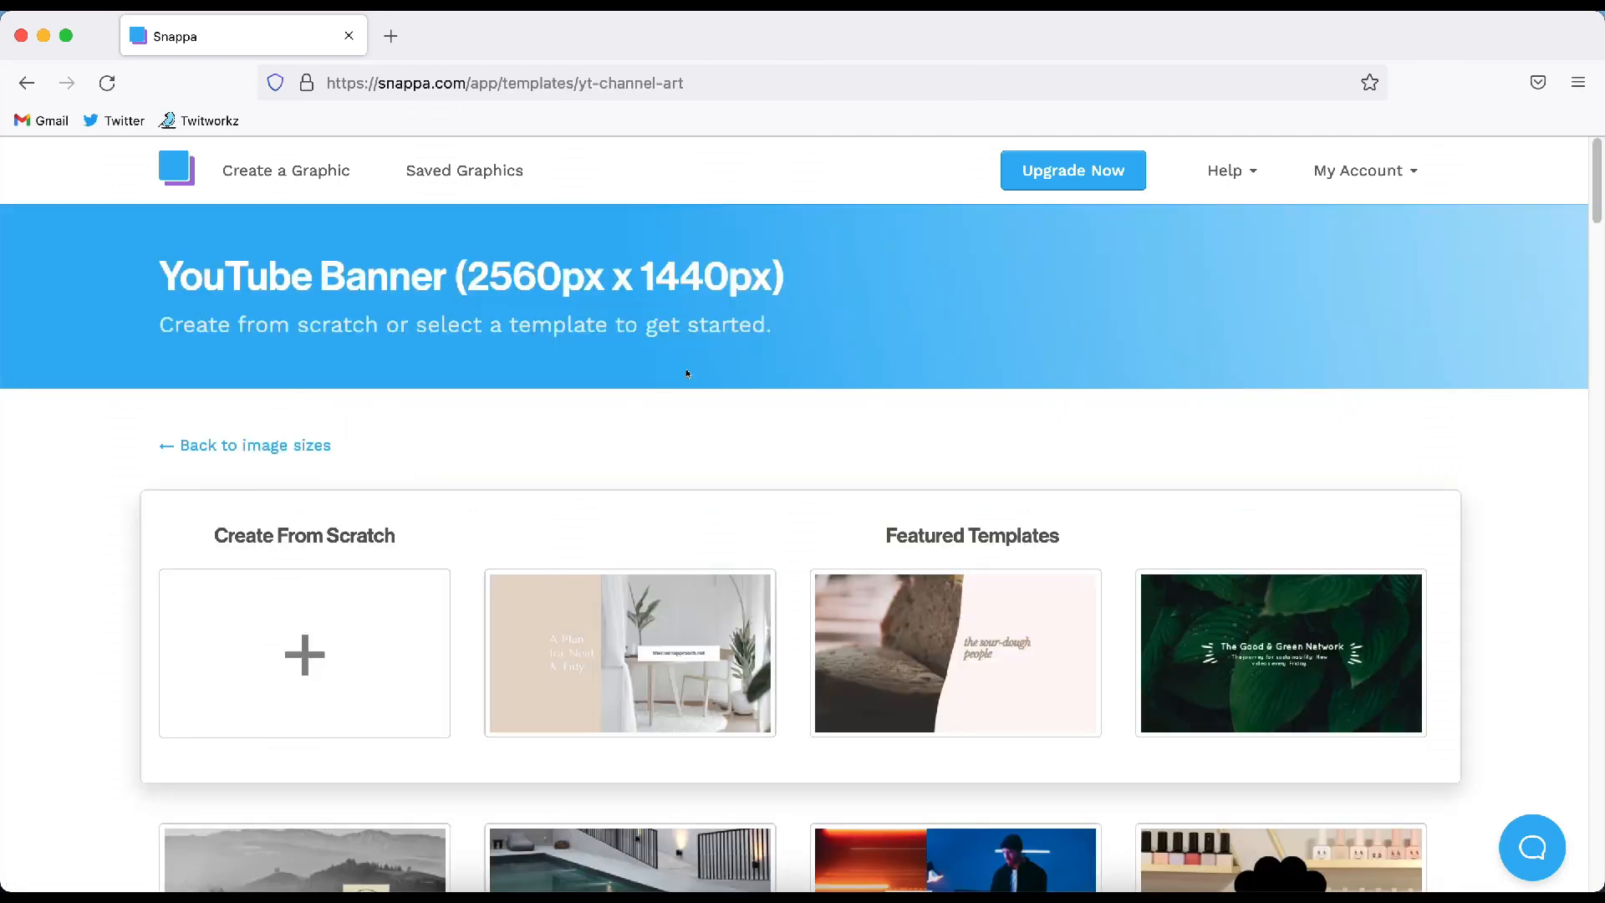
Browse the ready-made YouTube Banner templates for a suitable design
{"action": "scroll", "coordinate": [688, 419], "scroll_direction": "down", "scroll_amount": 3}
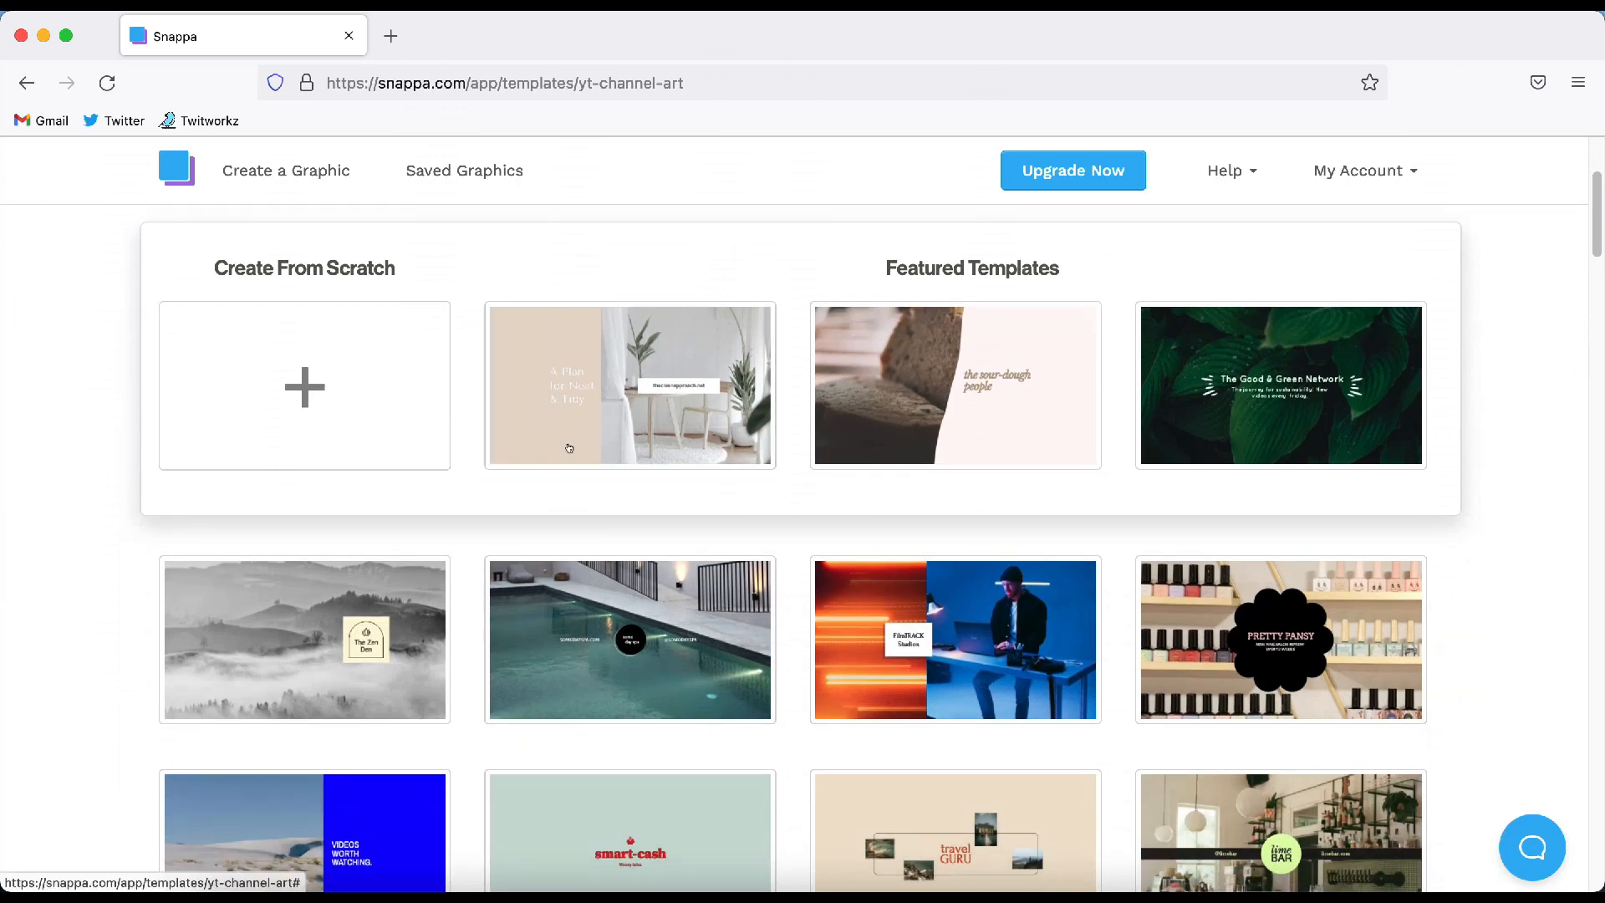
{"action": "scroll", "coordinate": [778, 409], "scroll_direction": "down", "scroll_amount": 5}
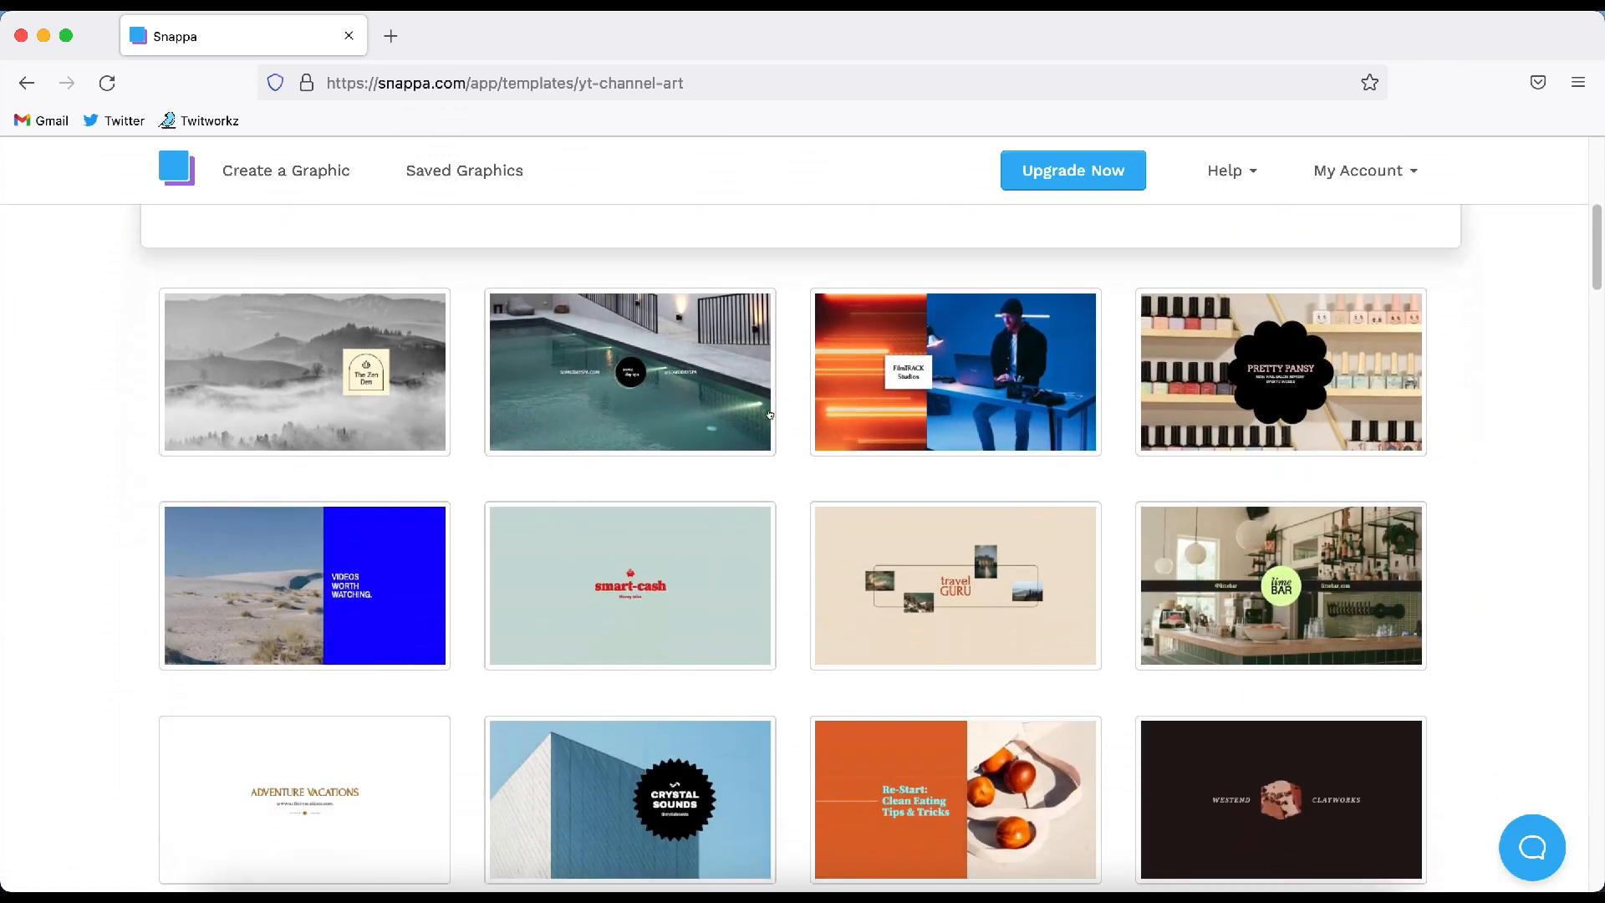
{"action": "scroll", "coordinate": [769, 415], "scroll_direction": "down", "scroll_amount": 9}
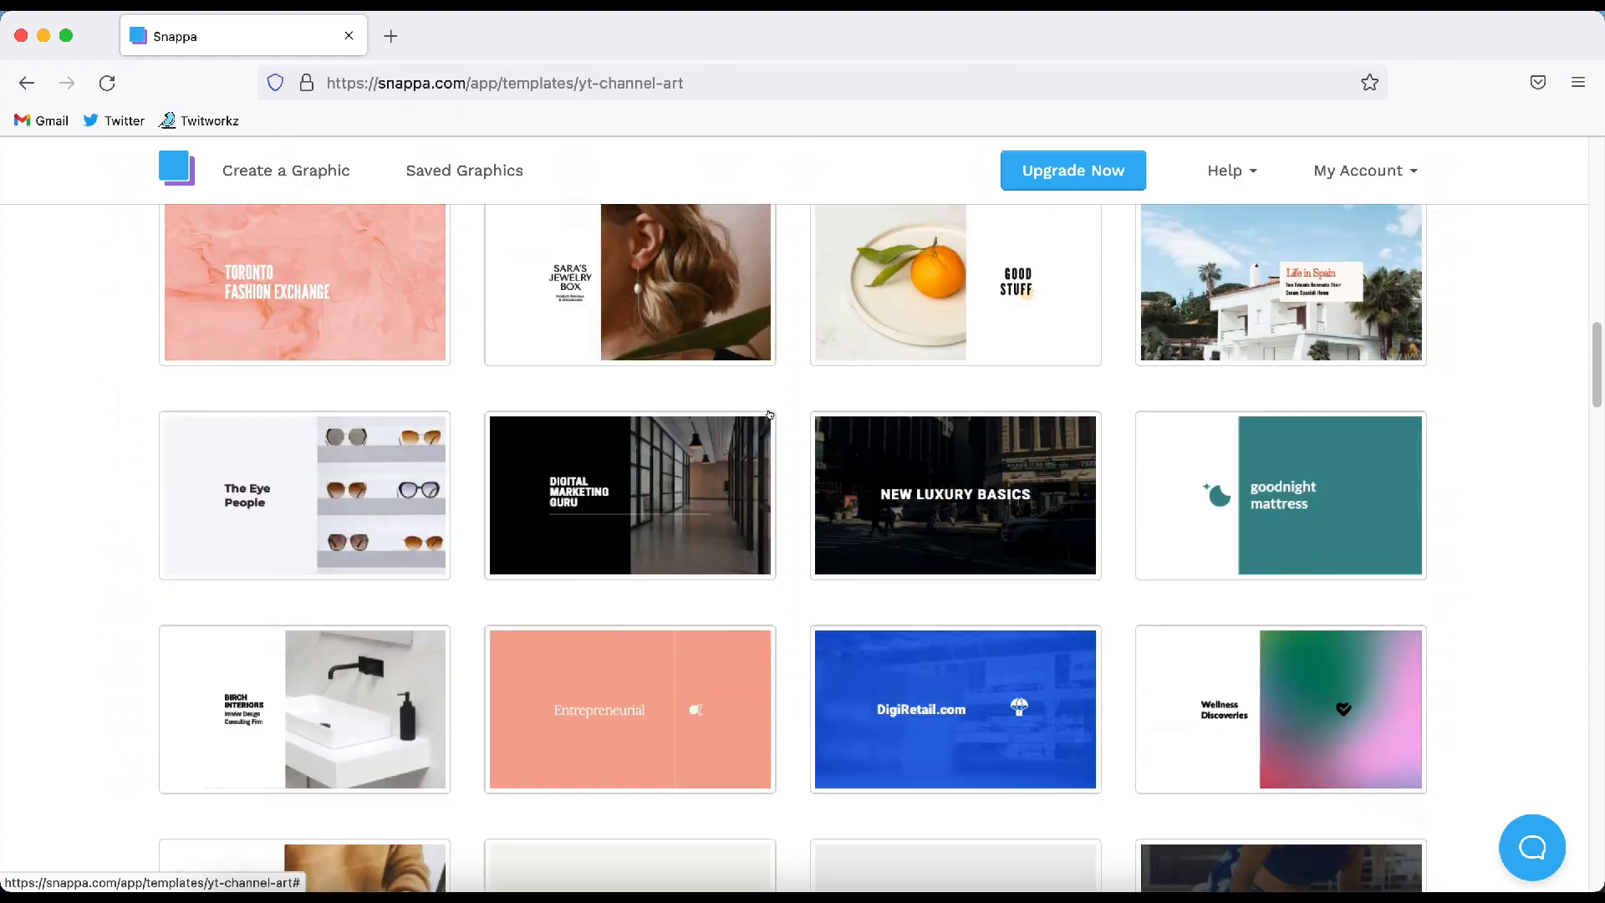
{"action": "scroll", "coordinate": [769, 415], "scroll_direction": "down", "scroll_amount": 7}
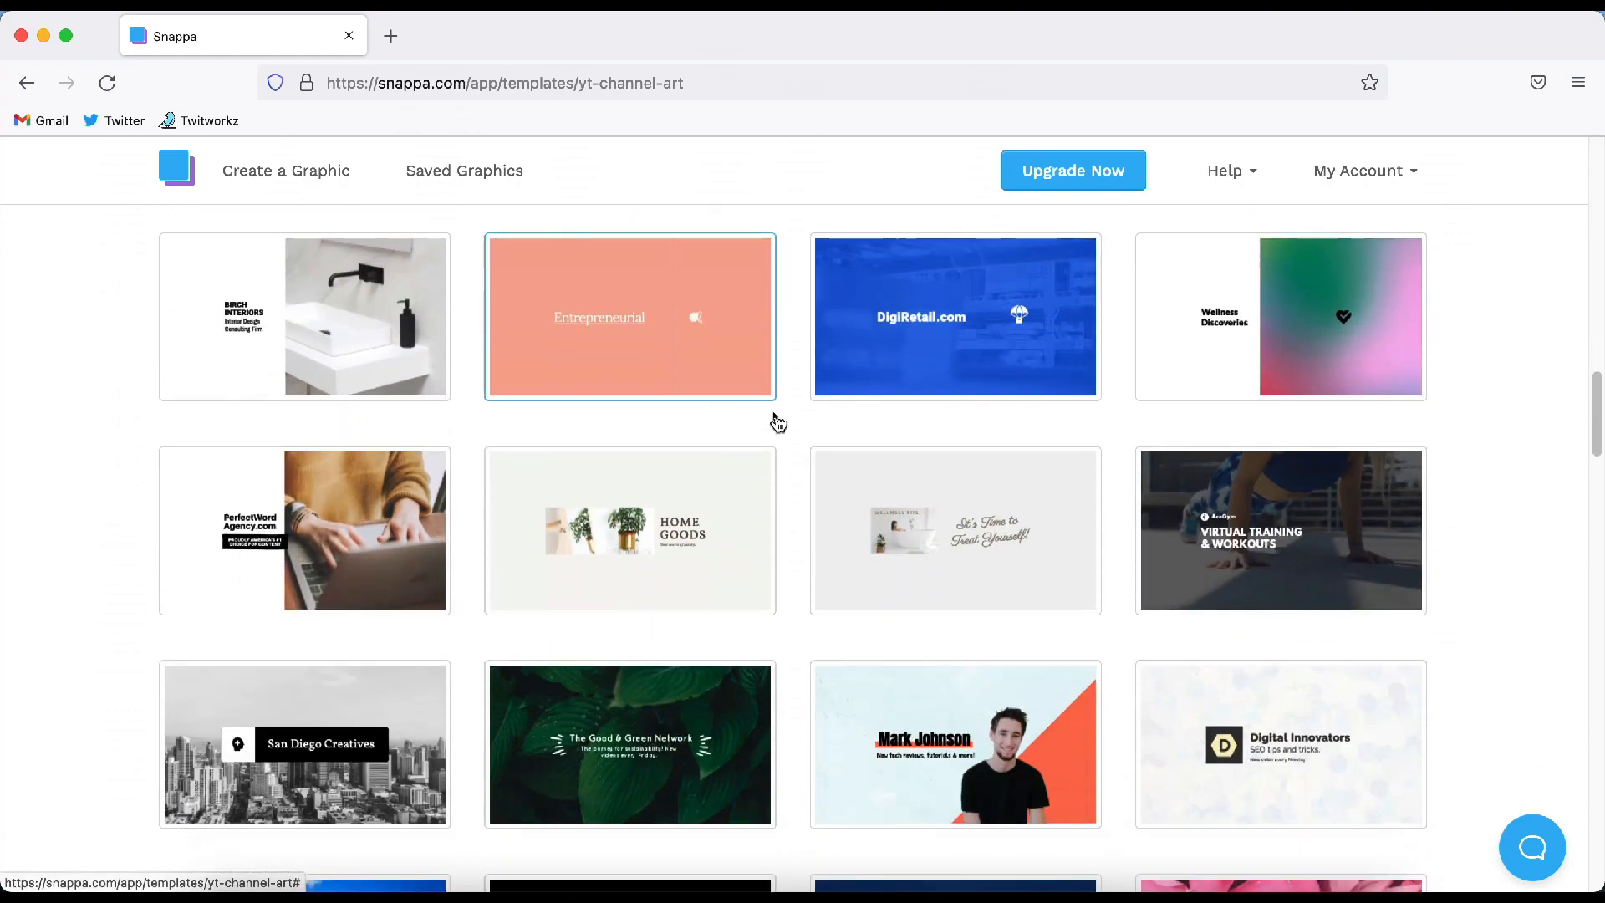
{"action": "scroll", "coordinate": [776, 421], "scroll_direction": "down", "scroll_amount": 4}
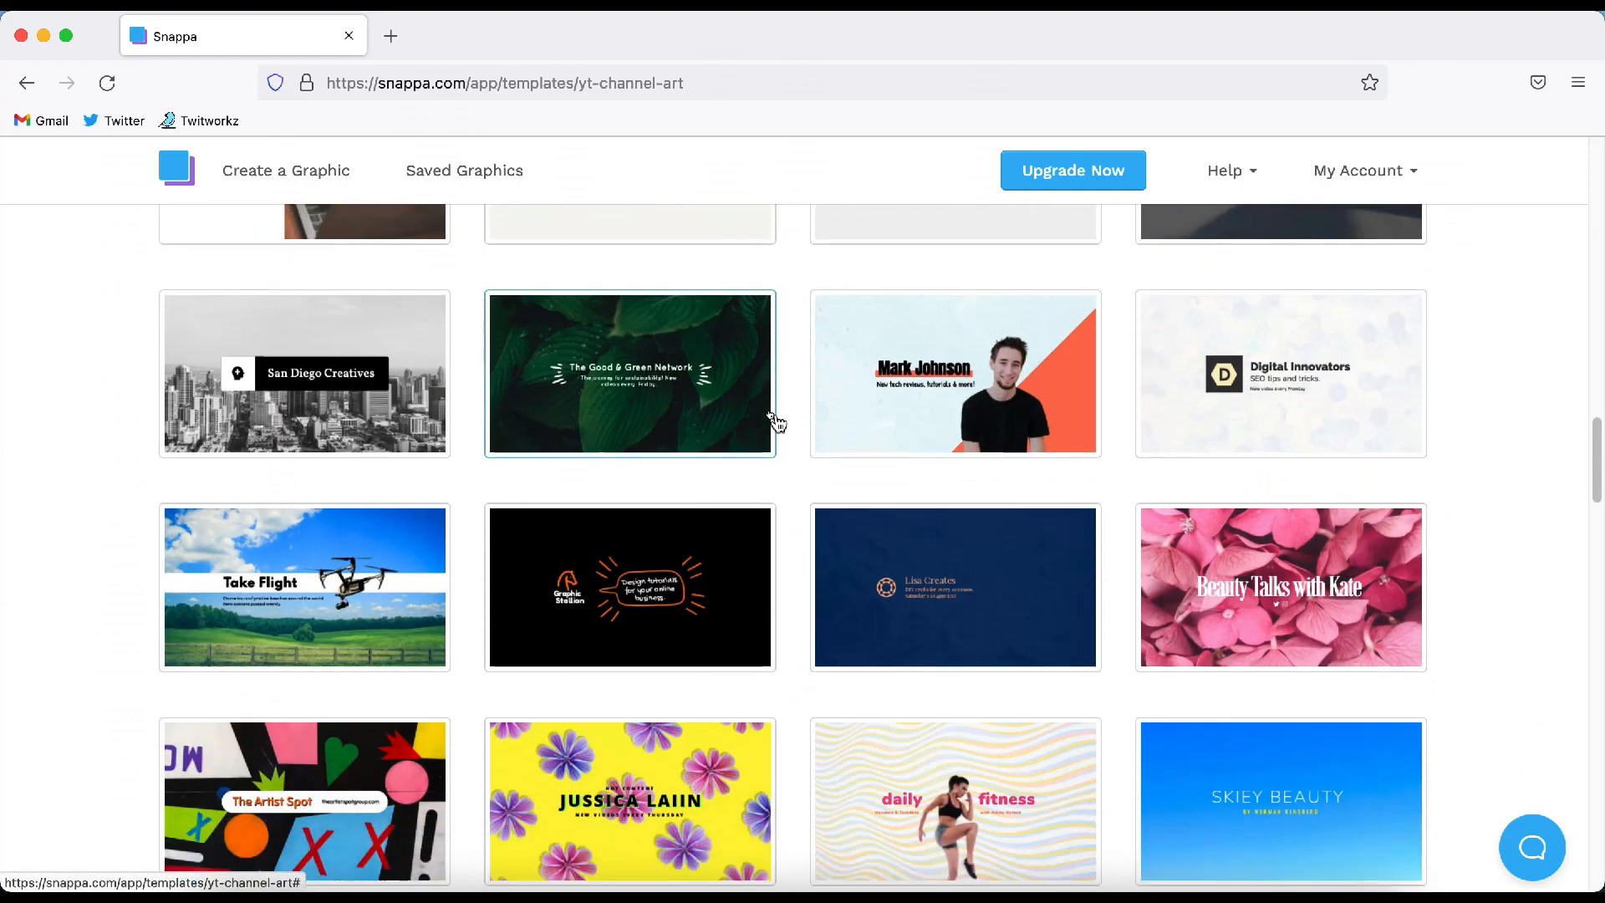
{"action": "scroll", "coordinate": [775, 421], "scroll_direction": "down", "scroll_amount": 2}
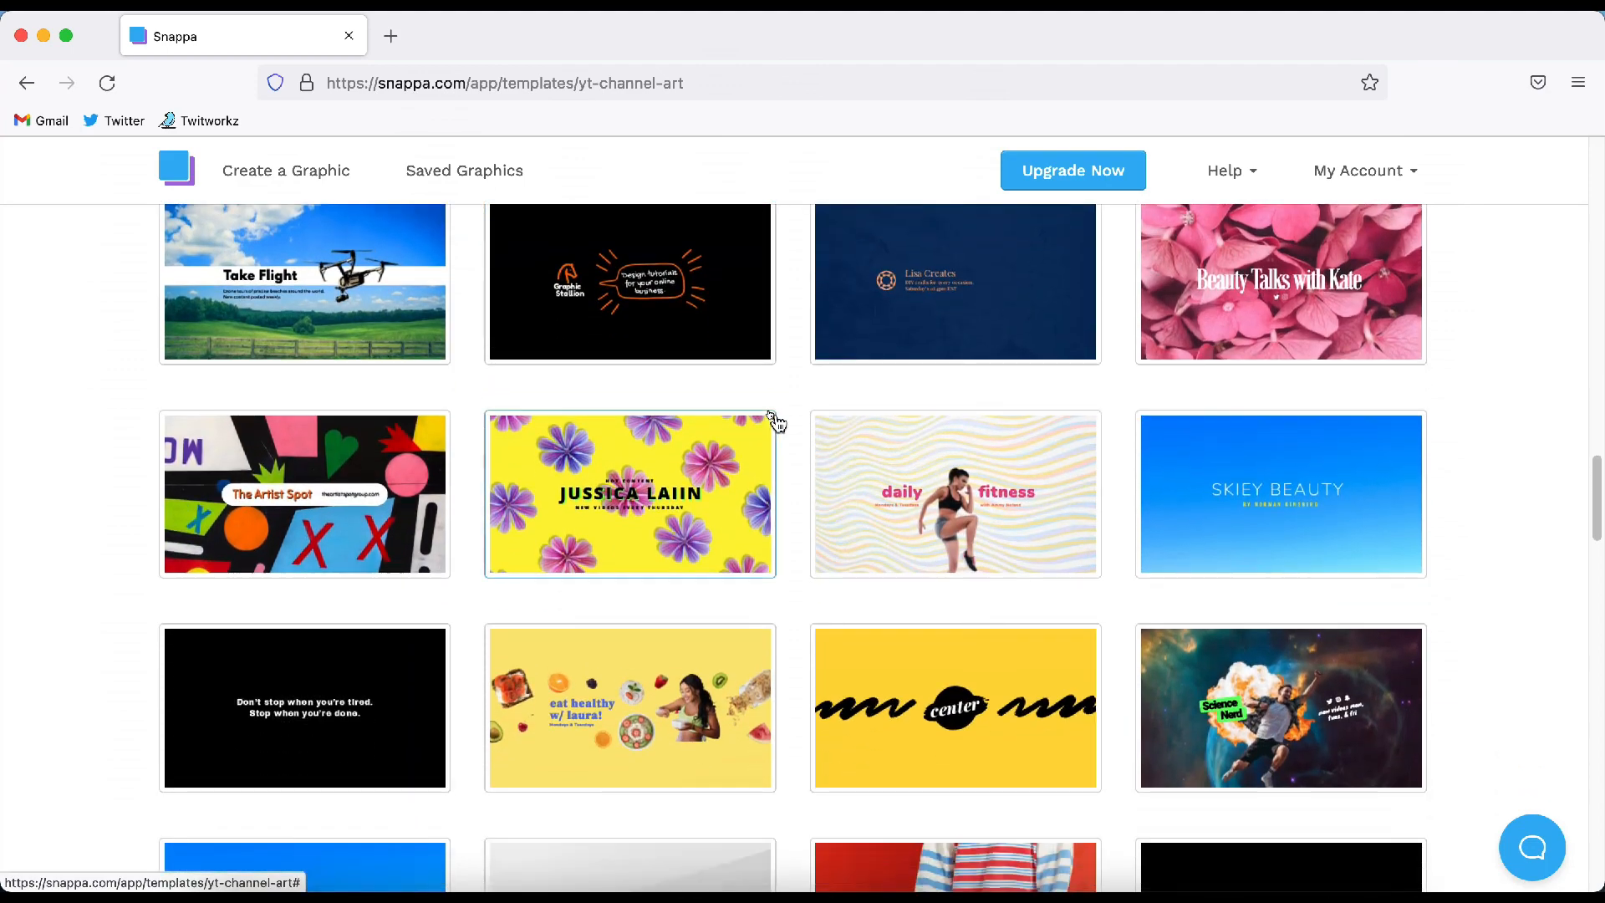
{"action": "scroll", "coordinate": [776, 420], "scroll_direction": "up", "scroll_amount": 1}
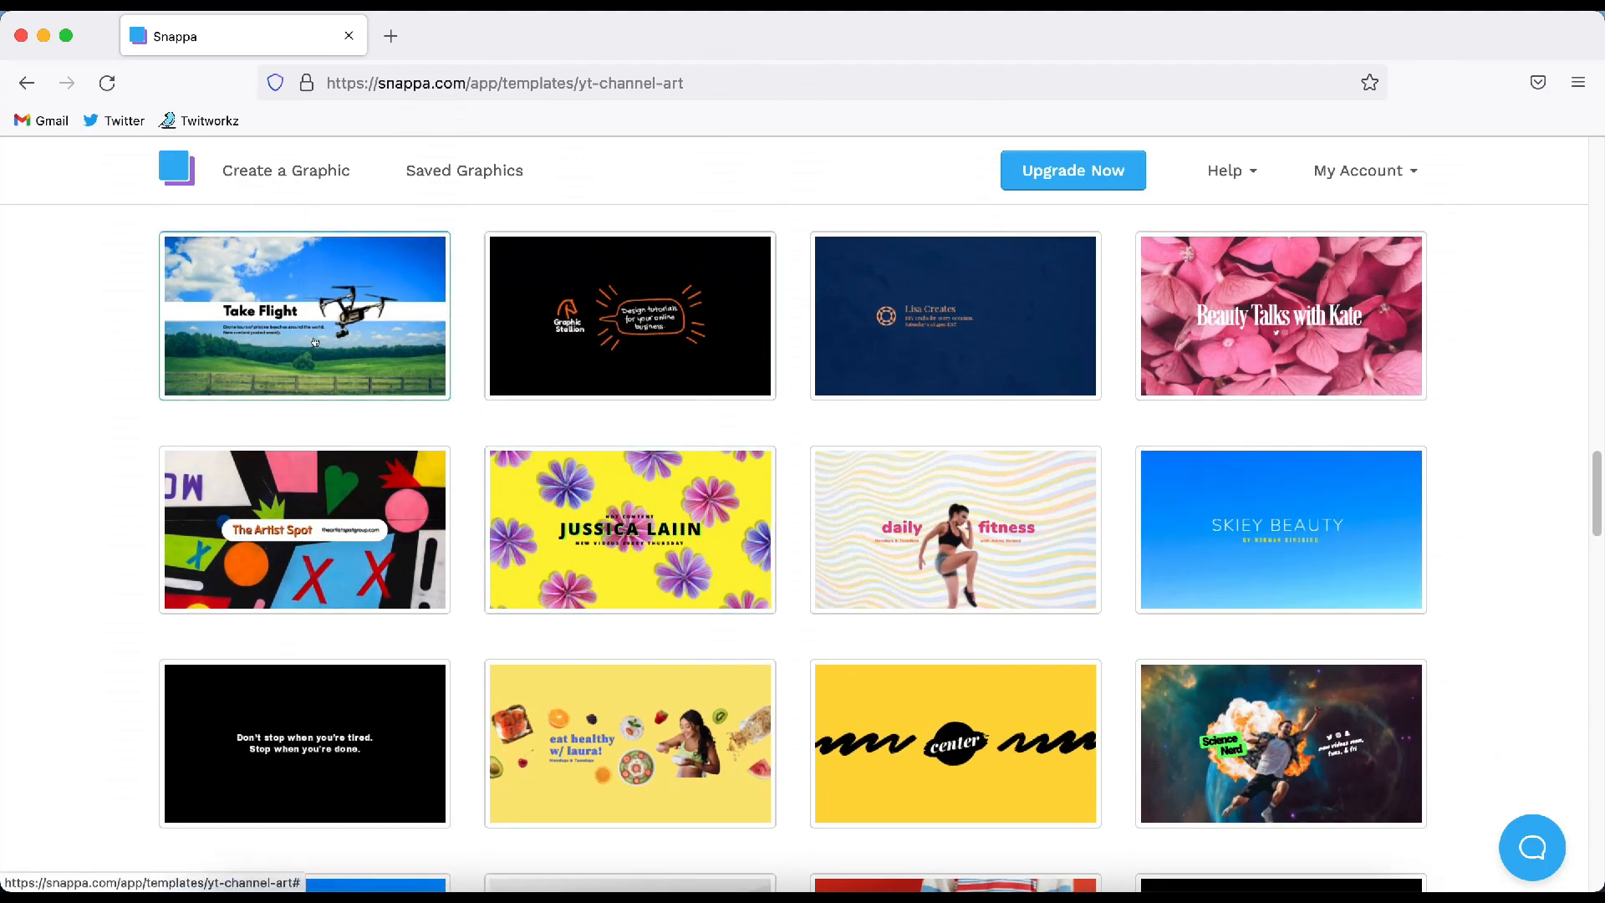
{"action": "scroll", "coordinate": [727, 590], "scroll_direction": "down", "scroll_amount": 6}
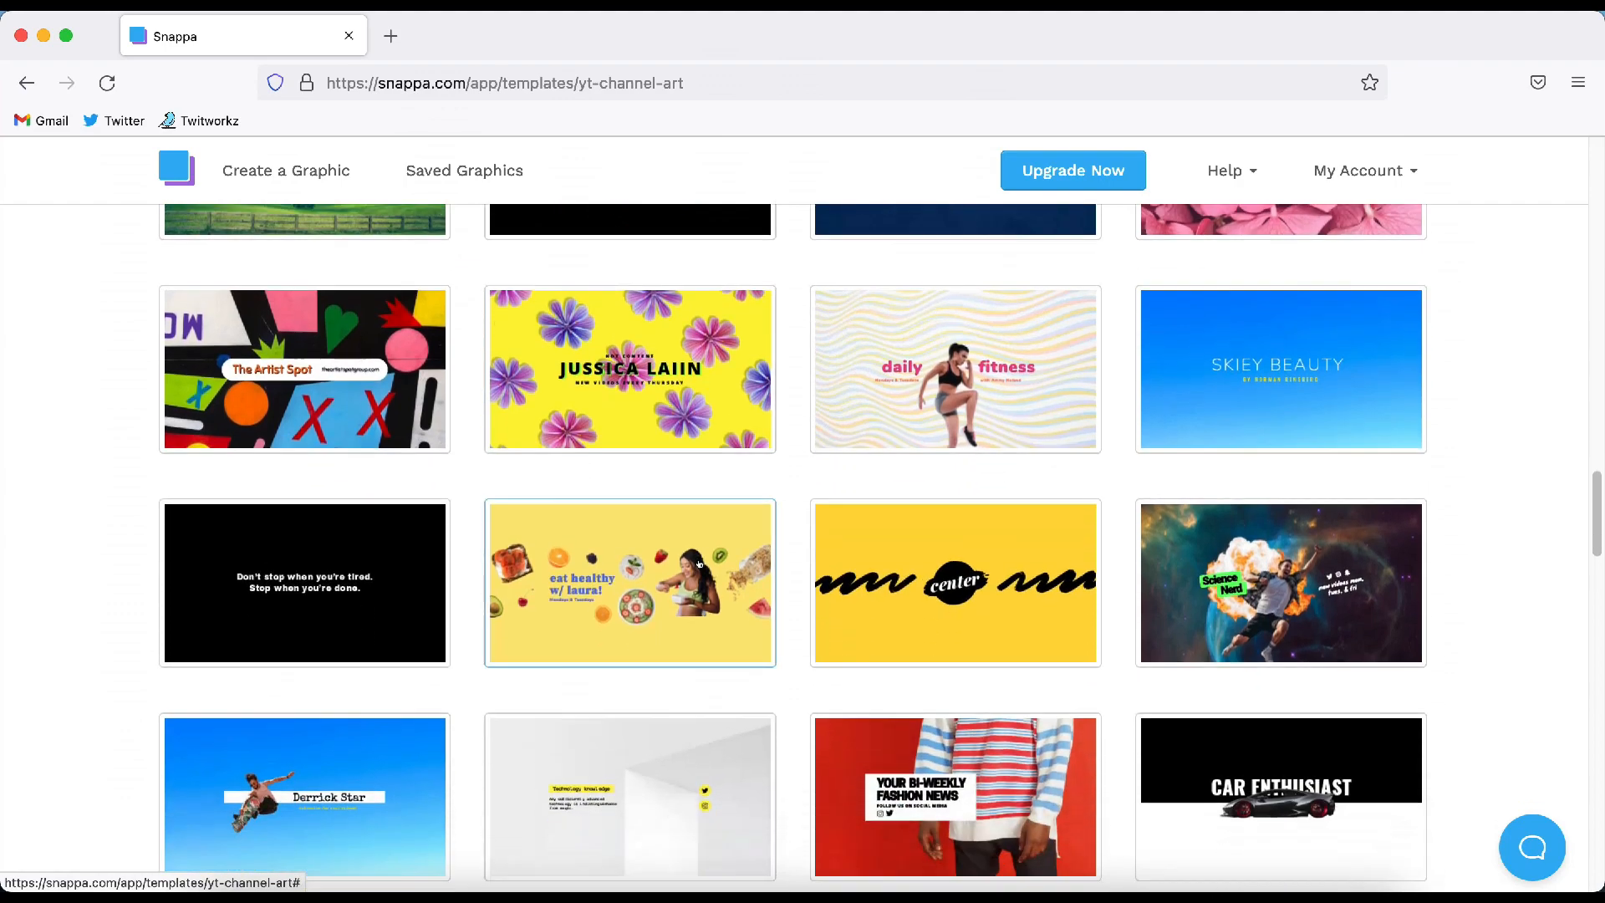
{"action": "scroll", "coordinate": [701, 575], "scroll_direction": "down", "scroll_amount": 11}
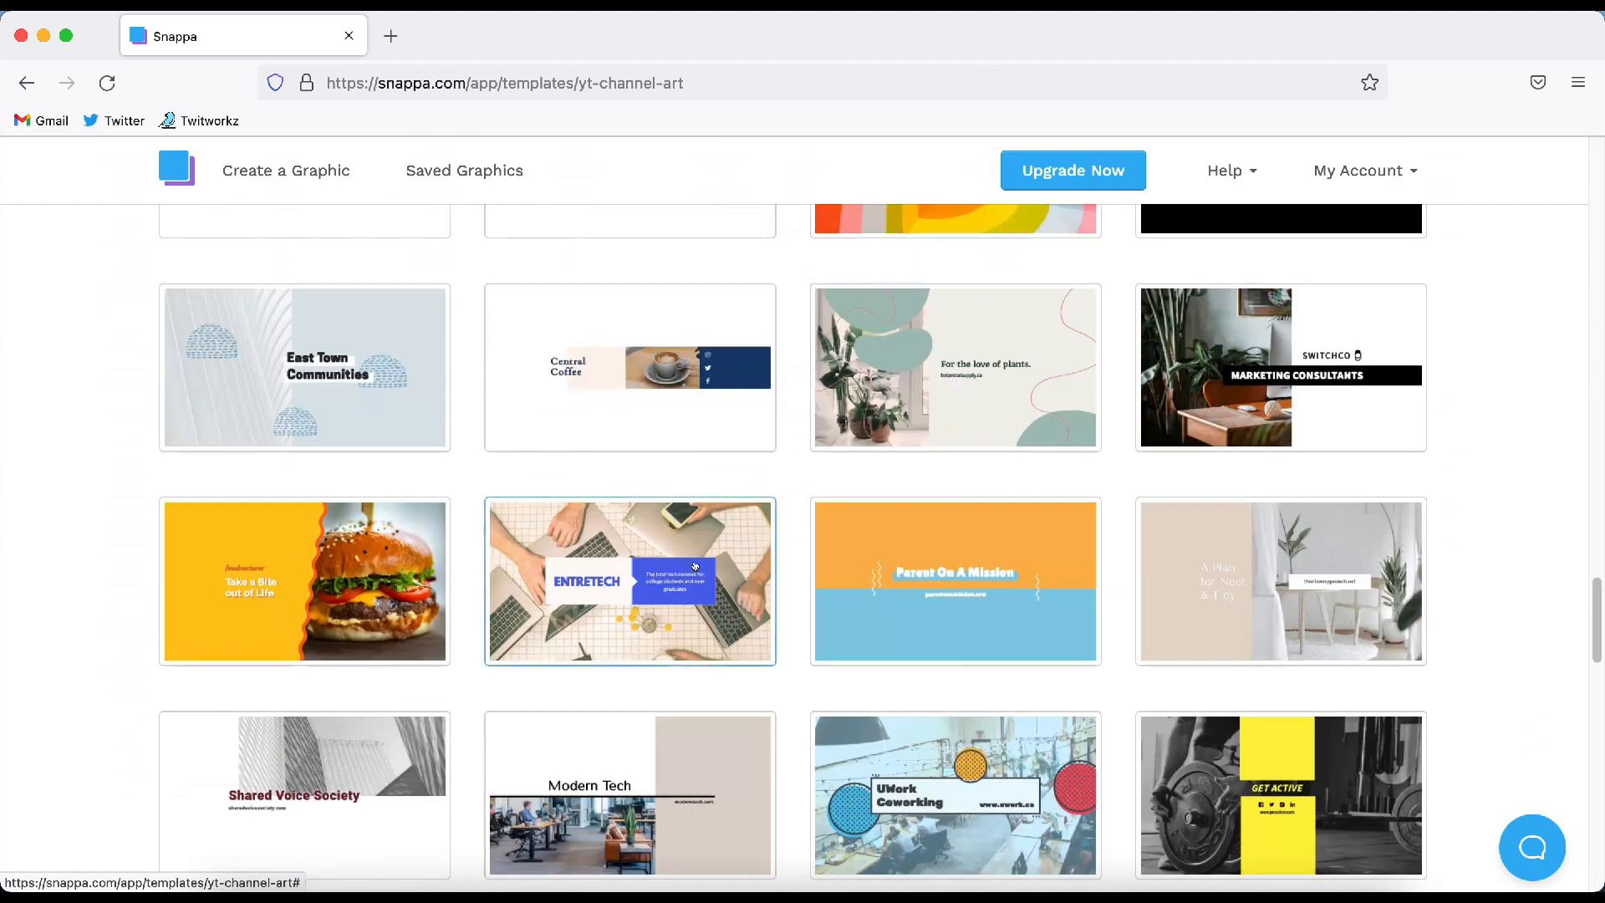
{"action": "scroll", "coordinate": [695, 565], "scroll_direction": "up", "scroll_amount": 16}
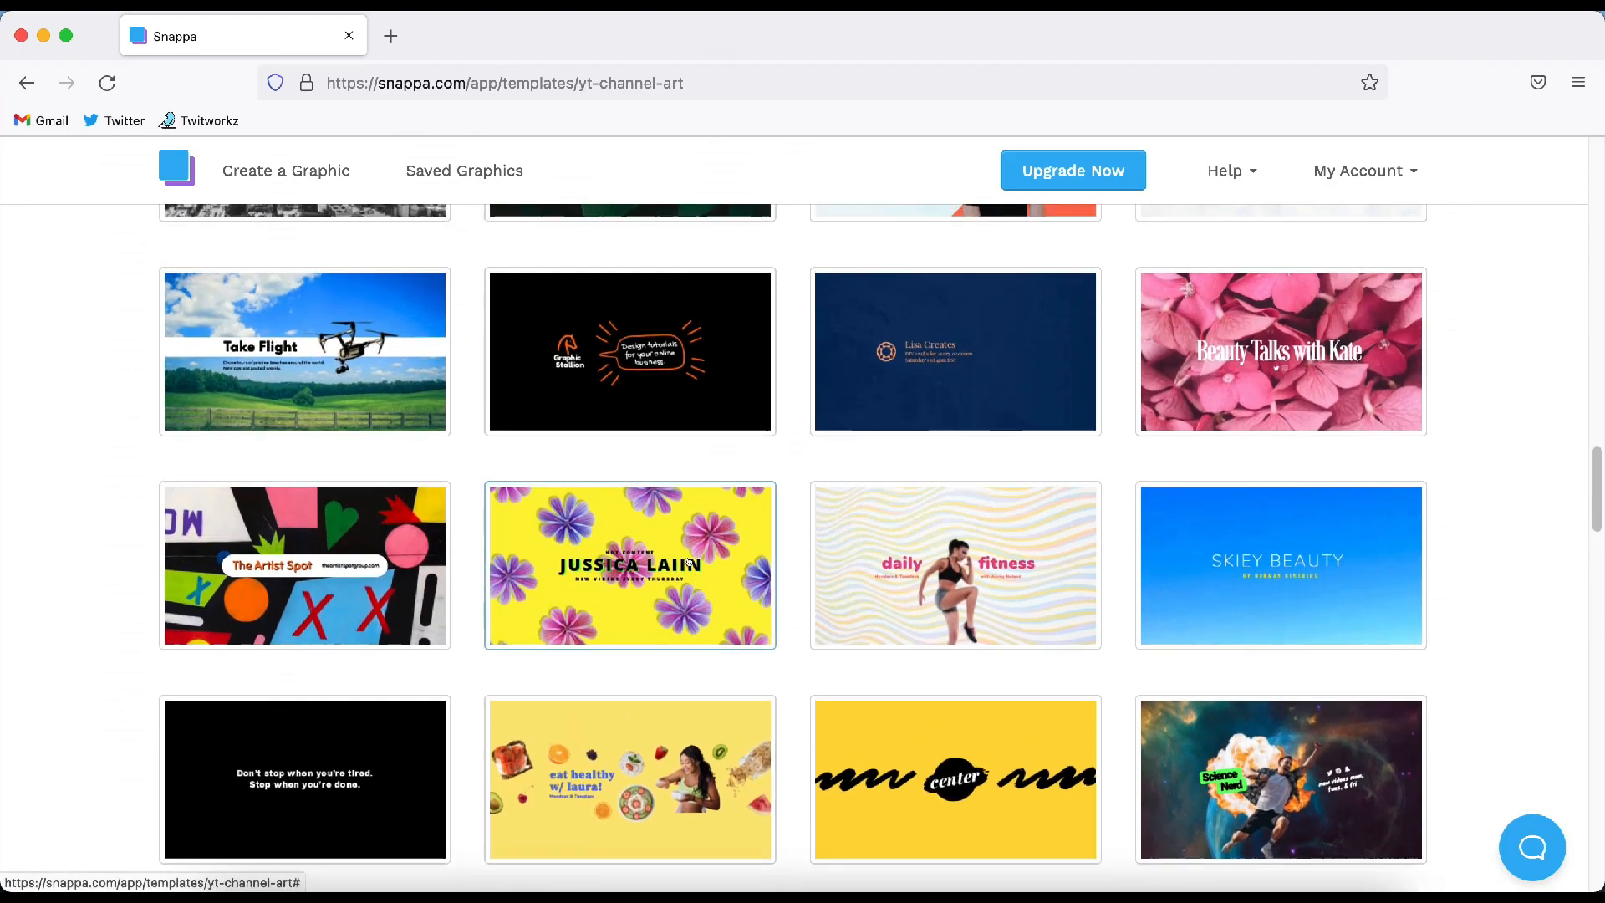
Preview the Take Flight drone template in the editor, and return to the YouTube Banner templates
{"action": "left_click", "coordinate": [306, 352]}
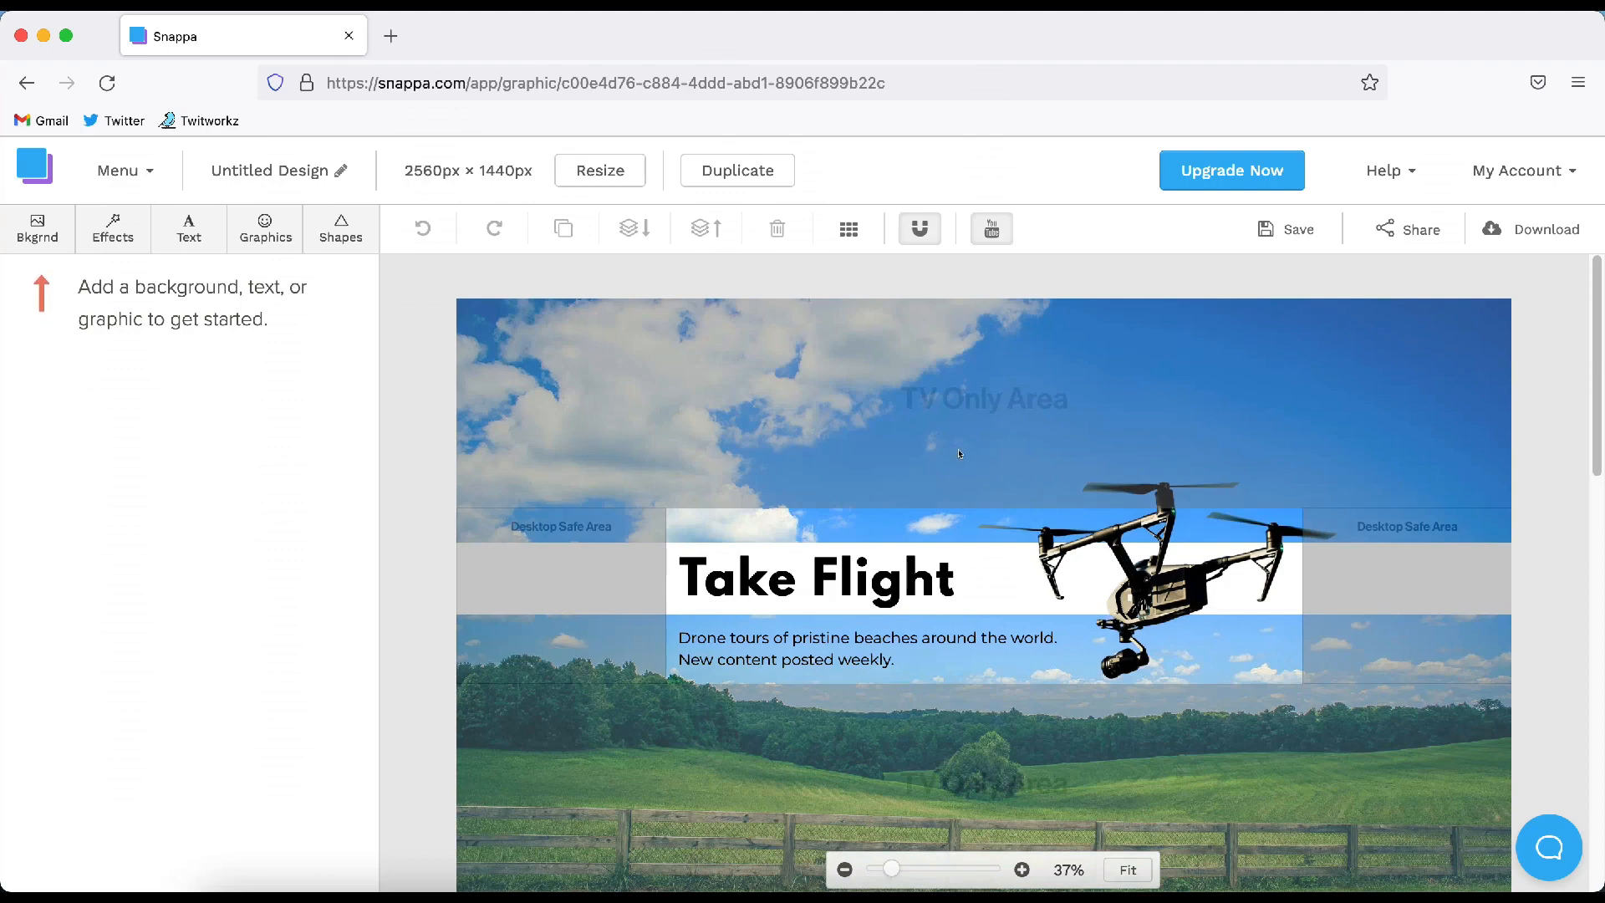
{"action": "scroll", "coordinate": [960, 454], "scroll_direction": "down", "scroll_amount": 3}
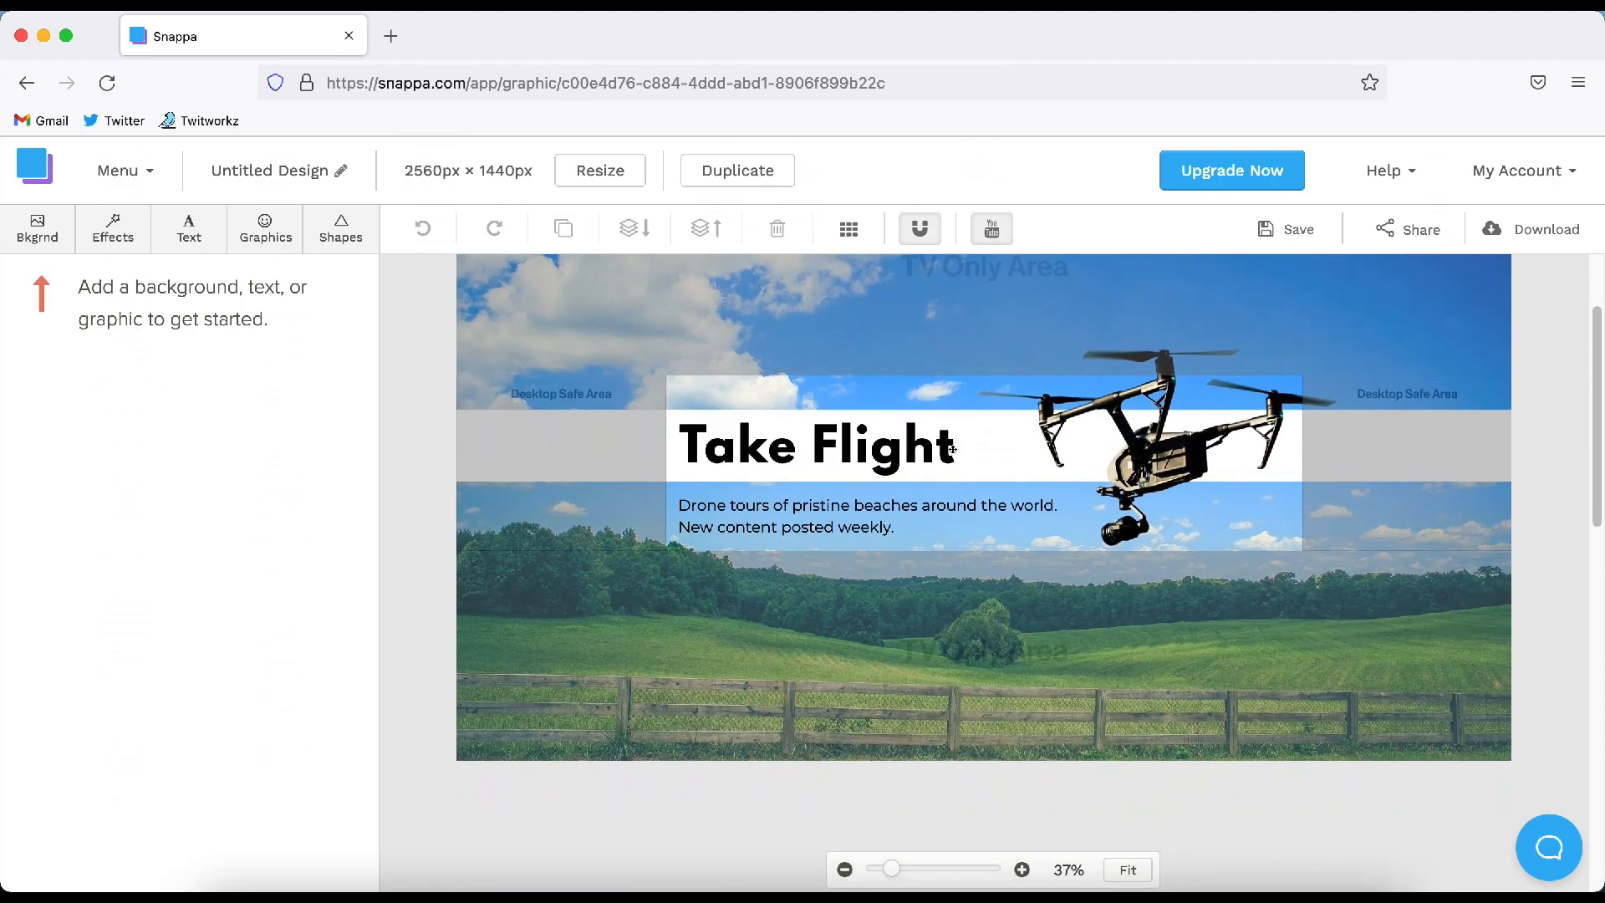
{"action": "scroll", "coordinate": [953, 449], "scroll_direction": "up", "scroll_amount": 2}
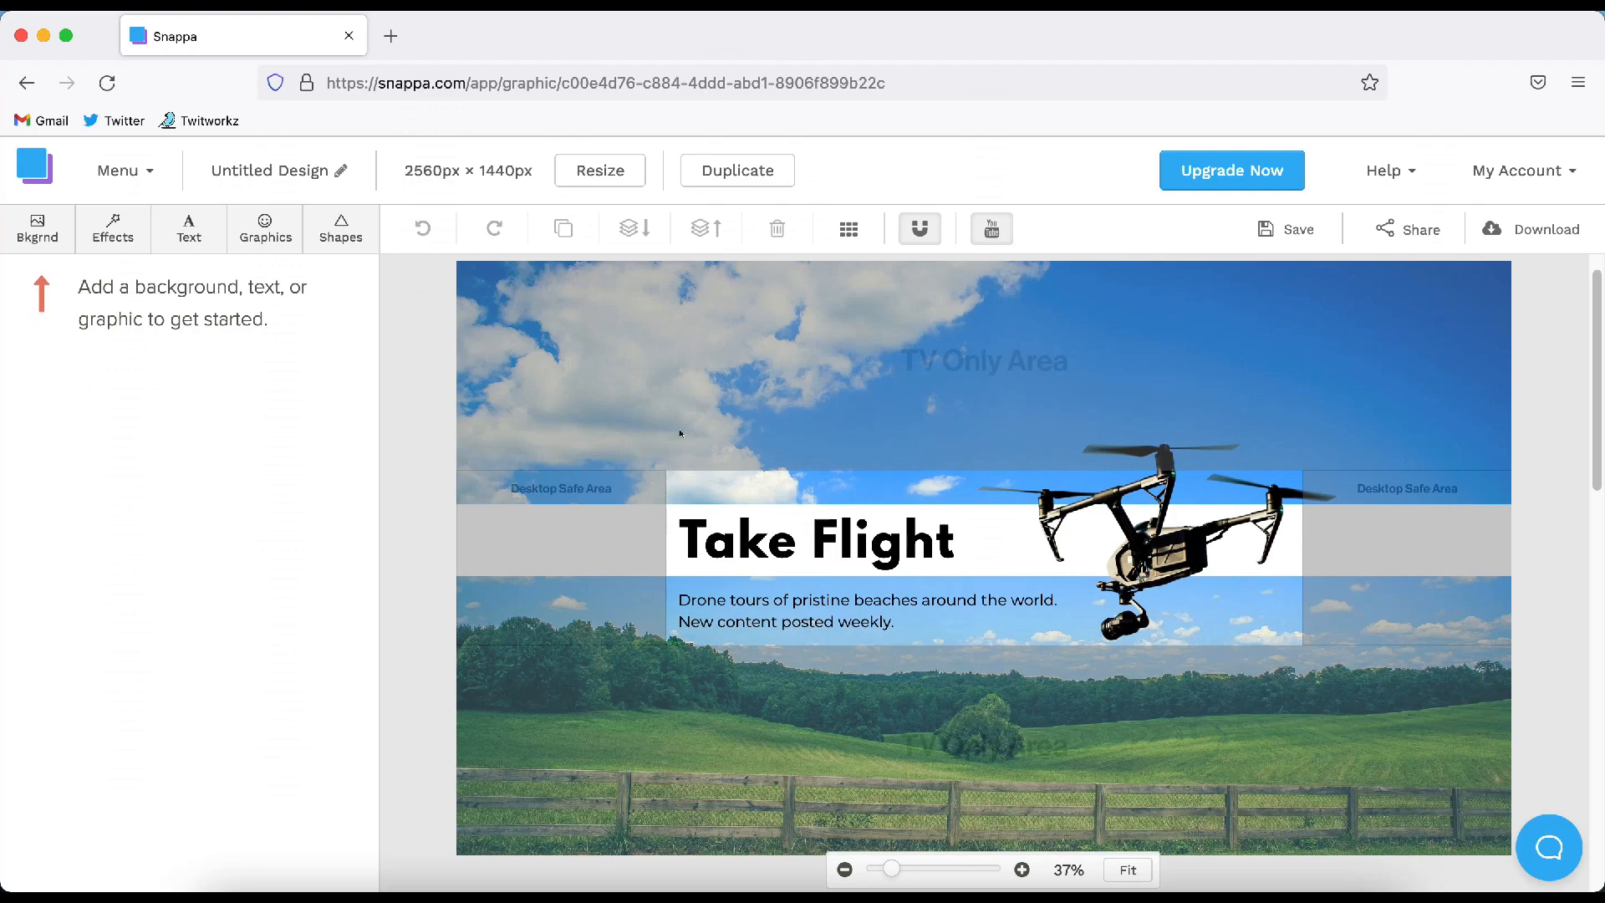
{"action": "scroll", "coordinate": [908, 502], "scroll_direction": "up", "scroll_amount": 1}
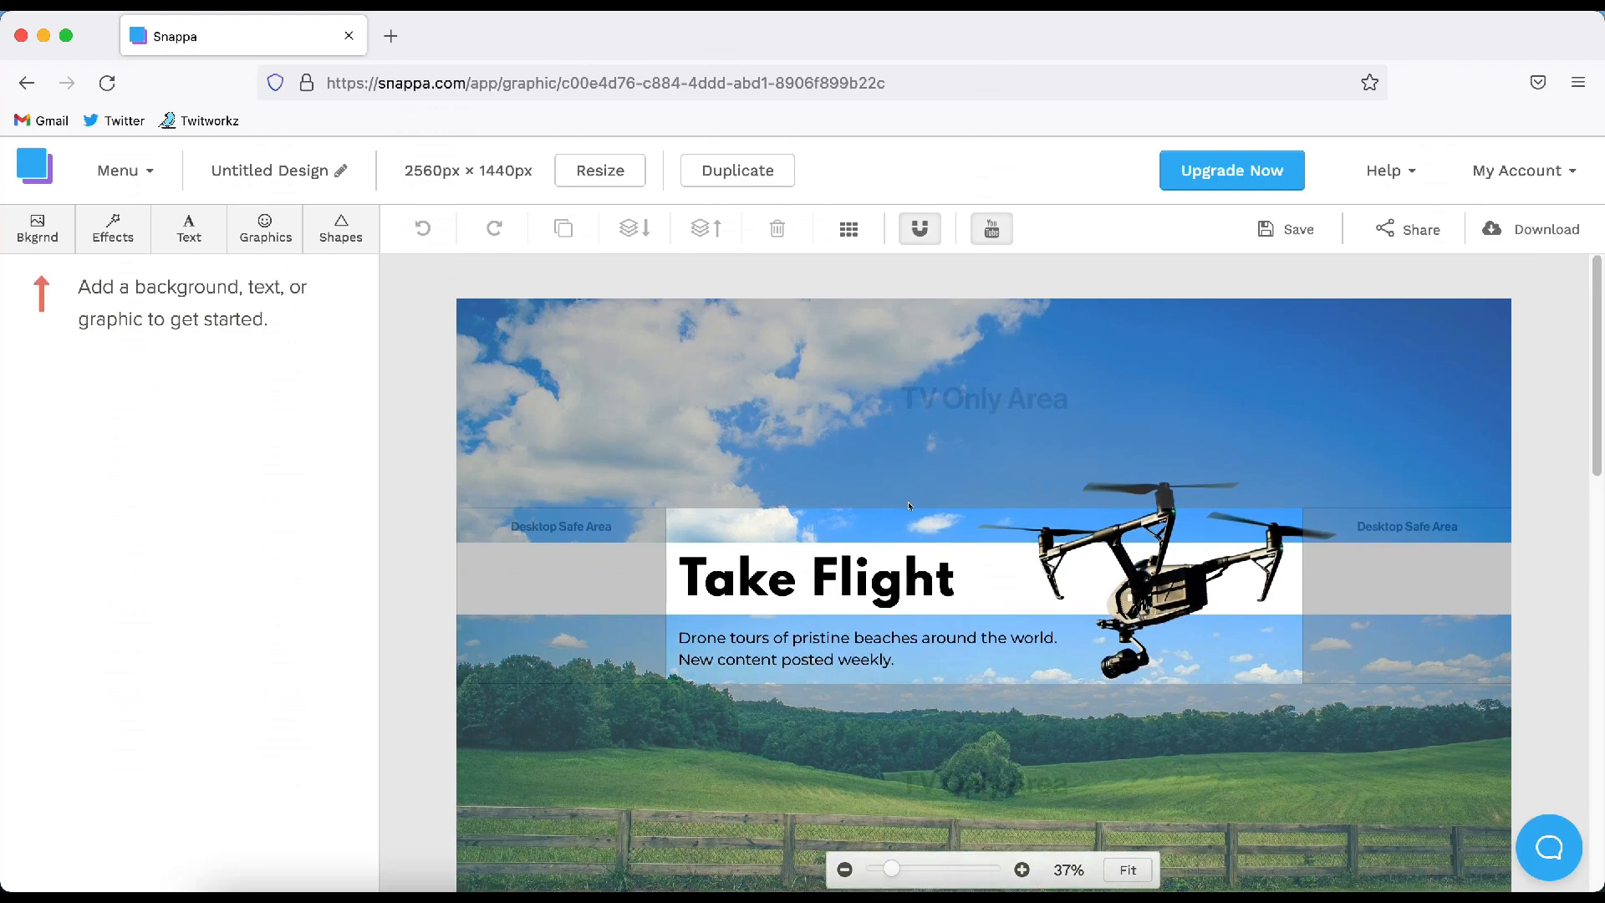
{"action": "scroll", "coordinate": [884, 432], "scroll_direction": "down", "scroll_amount": 1}
{"action": "scroll", "coordinate": [881, 432], "scroll_direction": "down", "scroll_amount": 1}
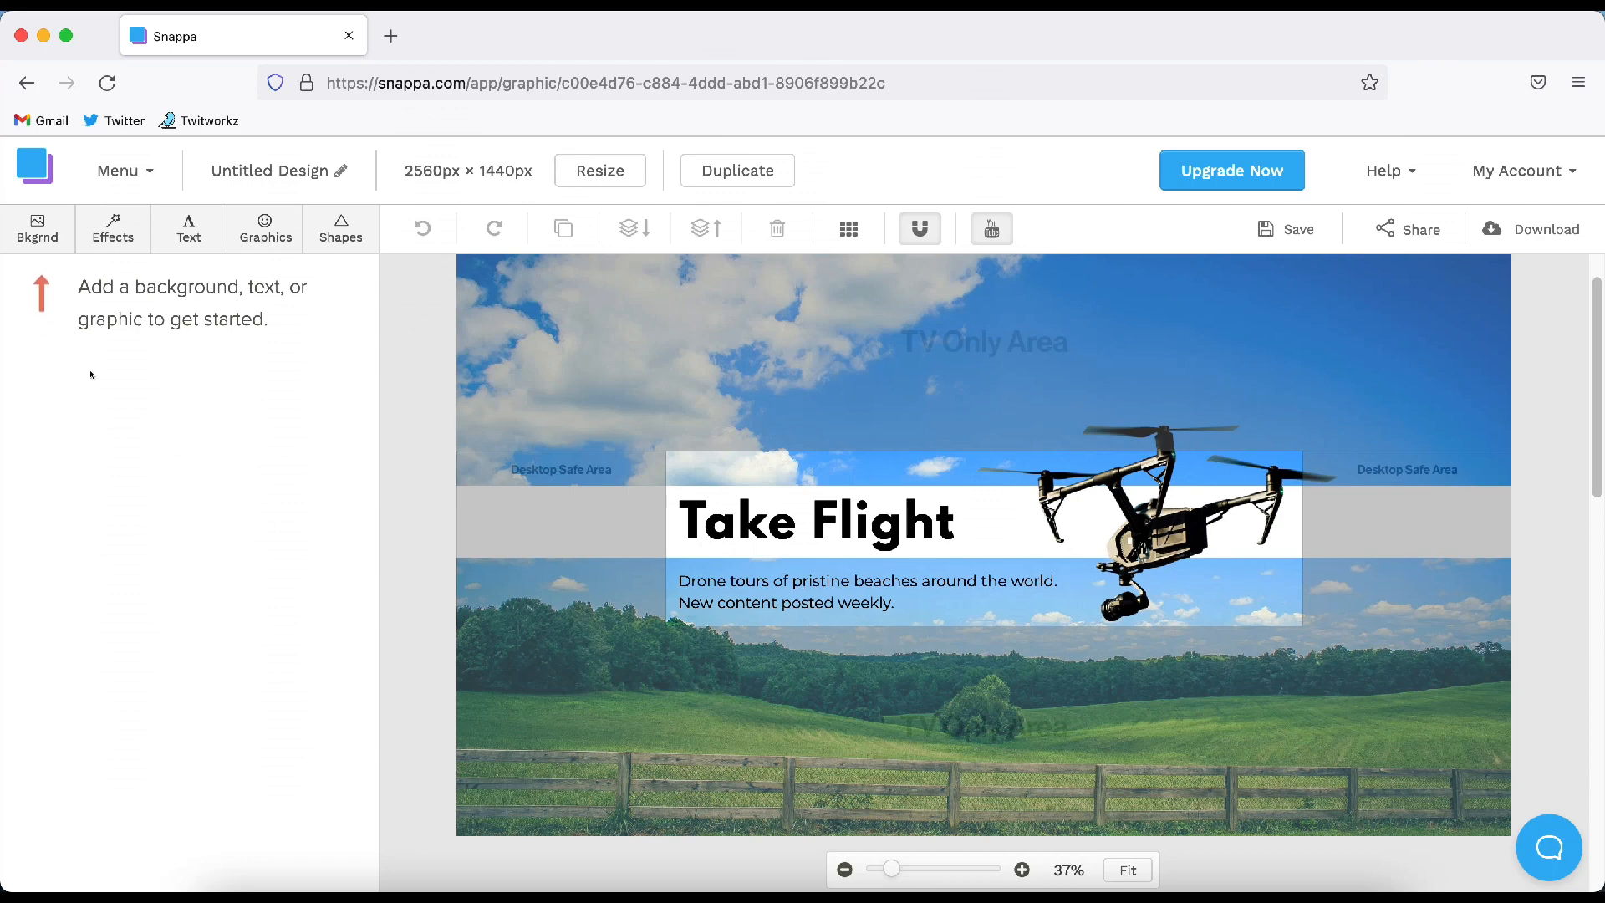
{"action": "left_click", "coordinate": [25, 81]}
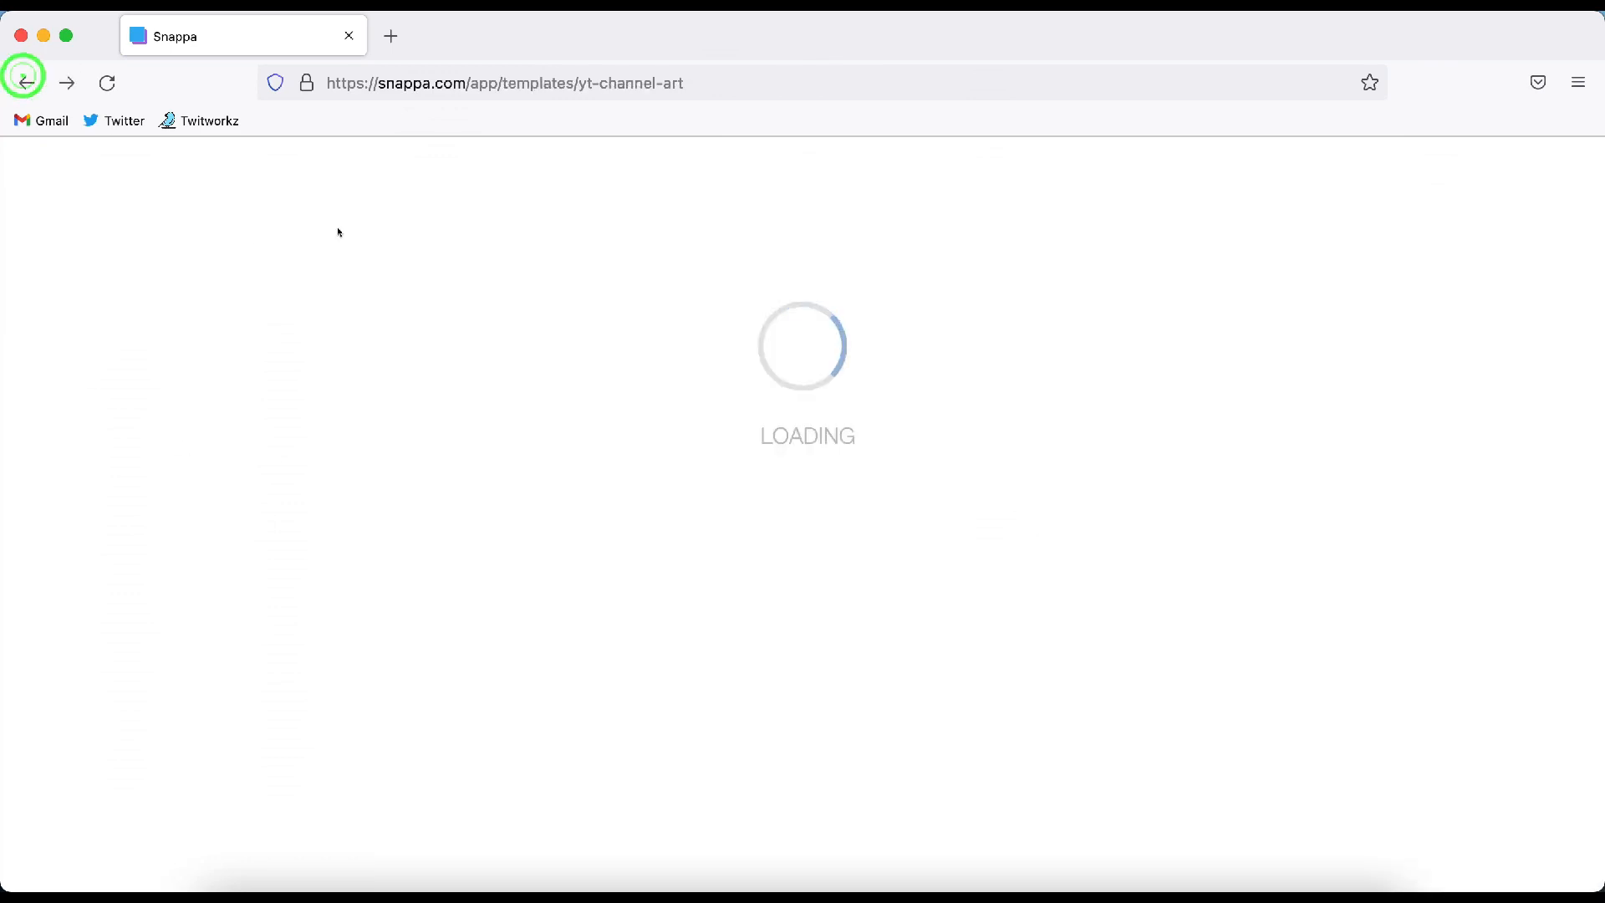
Preview a blank YouTube banner created from scratch, and return to the template gallery
{"action": "left_click", "coordinate": [318, 656]}
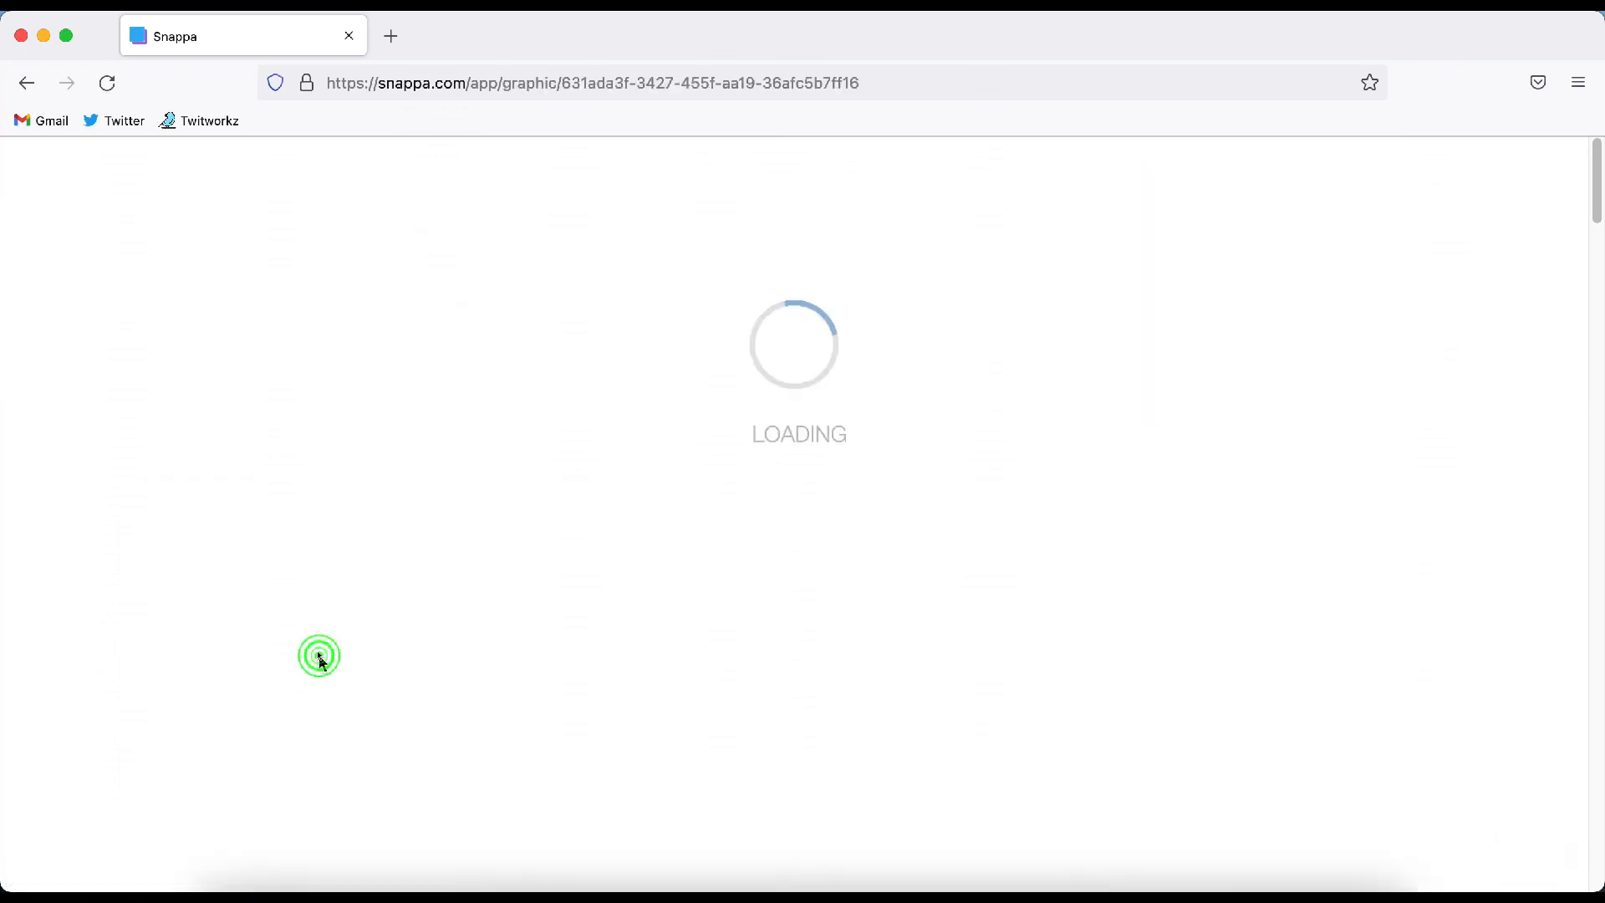
{"action": "scroll", "coordinate": [449, 540], "scroll_direction": "down", "scroll_amount": 2}
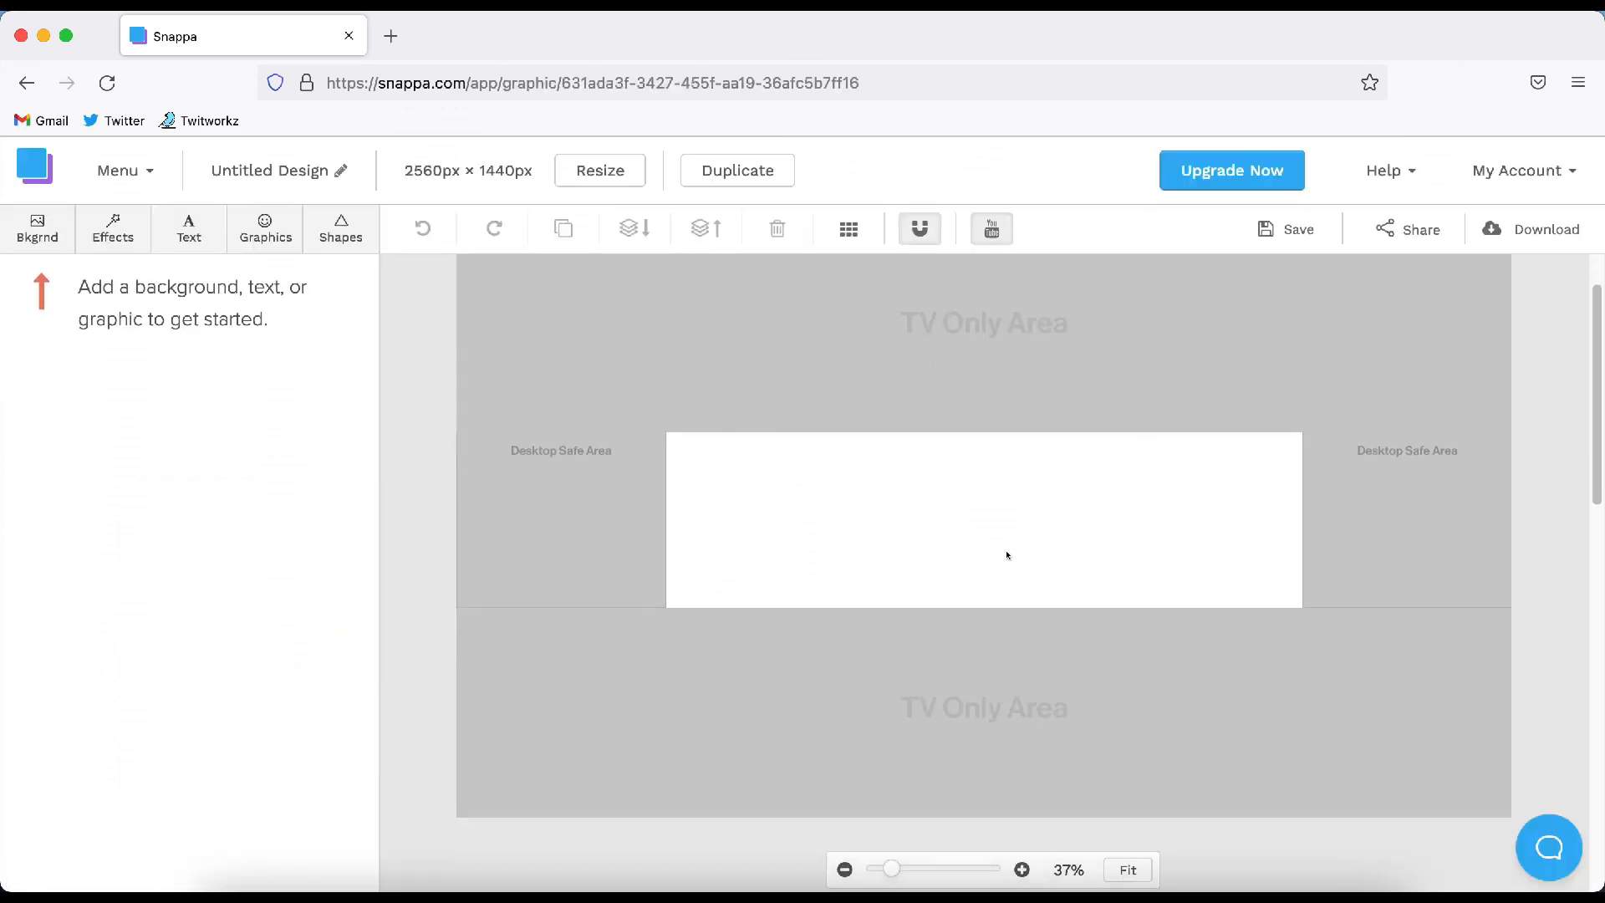
{"action": "scroll", "coordinate": [1007, 555], "scroll_direction": "up", "scroll_amount": 1}
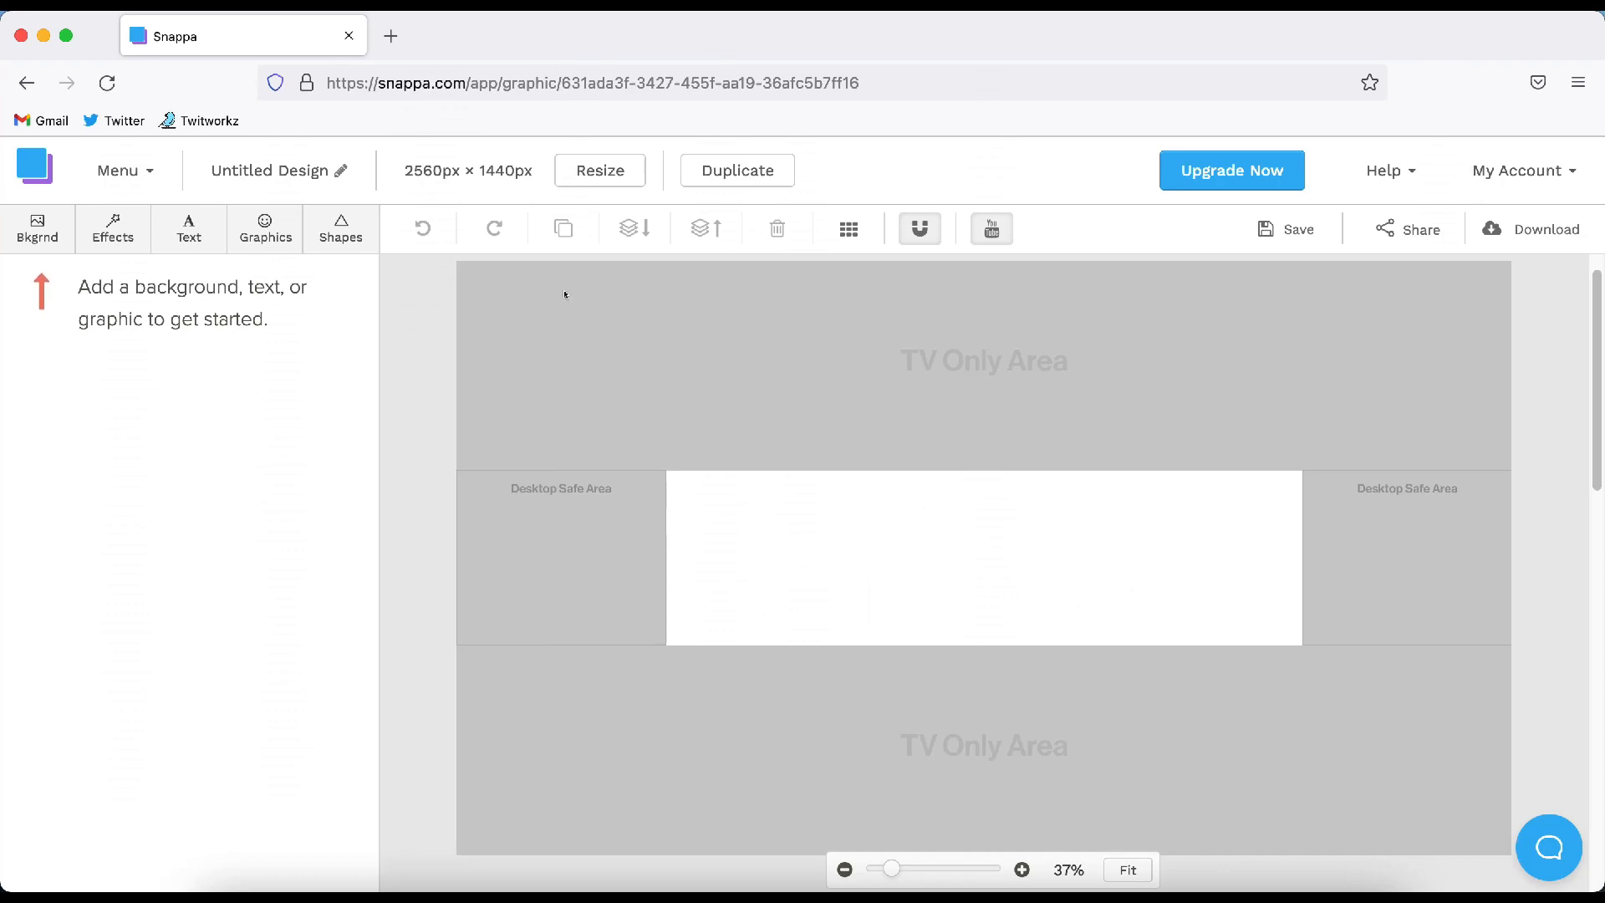
{"action": "left_click", "coordinate": [27, 83]}
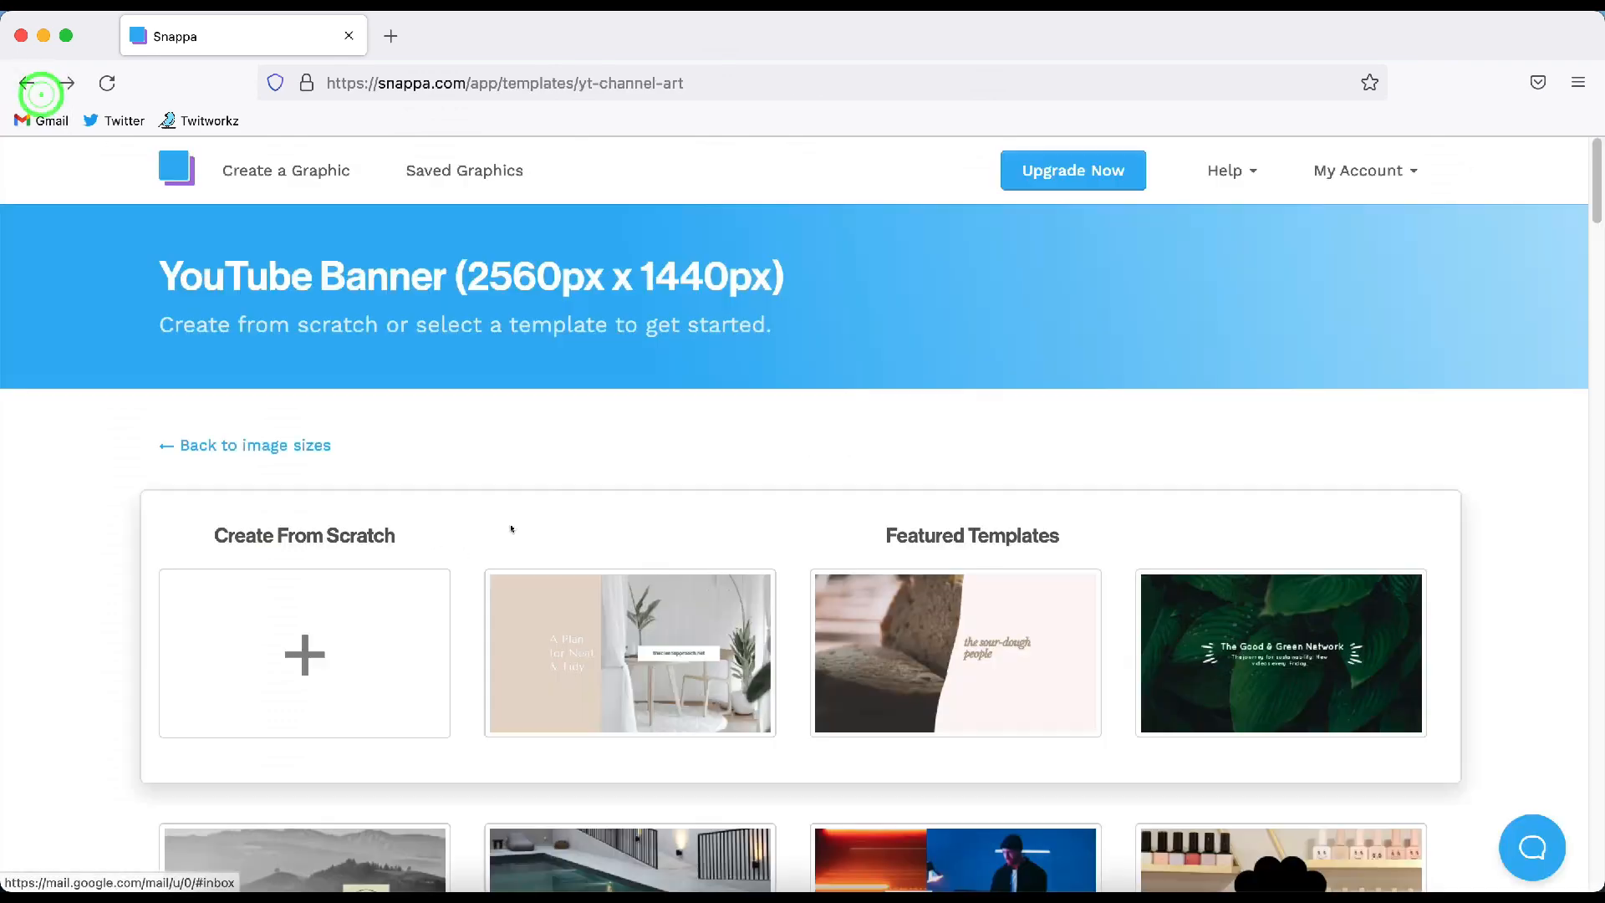
Open the Take Flight drone template from the YouTube Banner gallery for editing
{"action": "scroll", "coordinate": [543, 506], "scroll_direction": "down", "scroll_amount": 8}
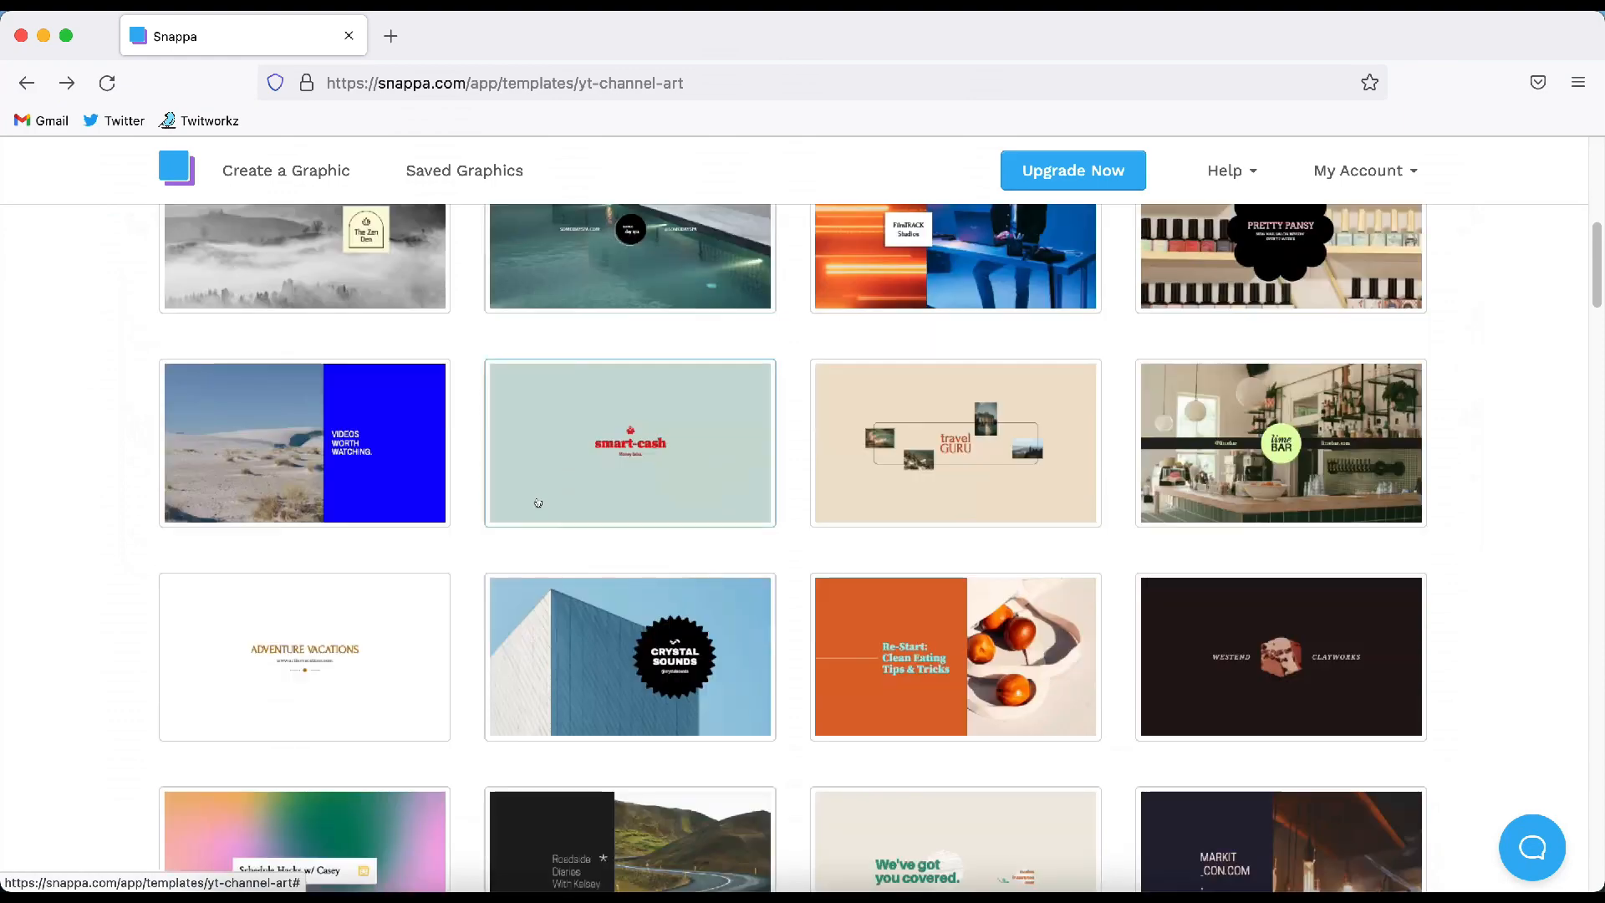
{"action": "scroll", "coordinate": [538, 502], "scroll_direction": "down", "scroll_amount": 17}
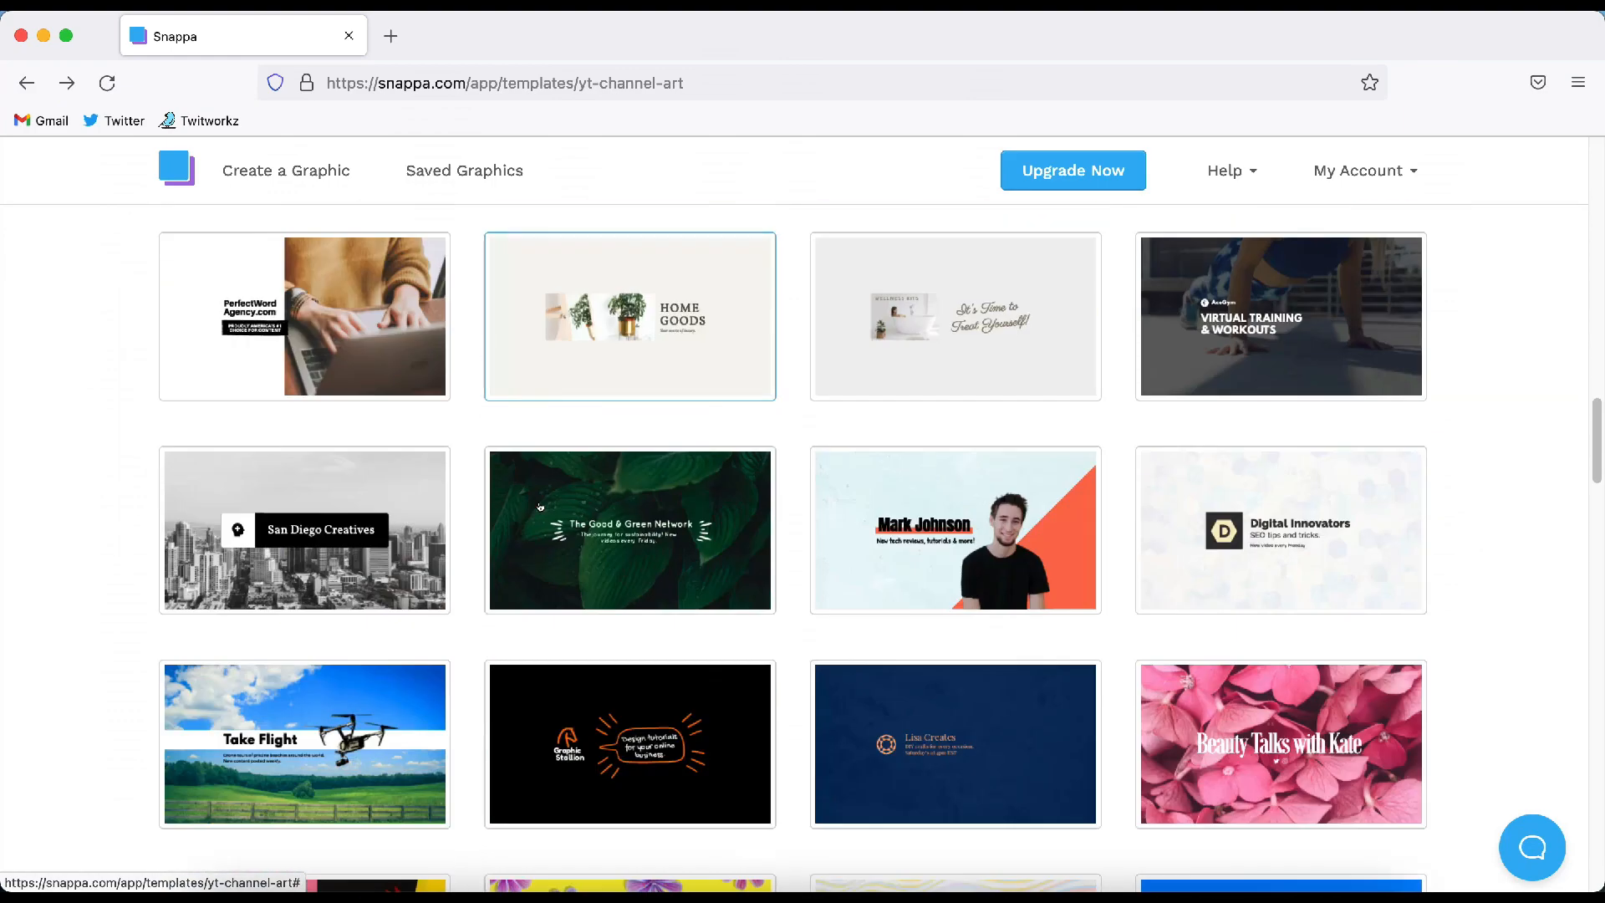
{"action": "scroll", "coordinate": [540, 507], "scroll_direction": "down", "scroll_amount": 4}
{"action": "left_click", "coordinate": [591, 458]}
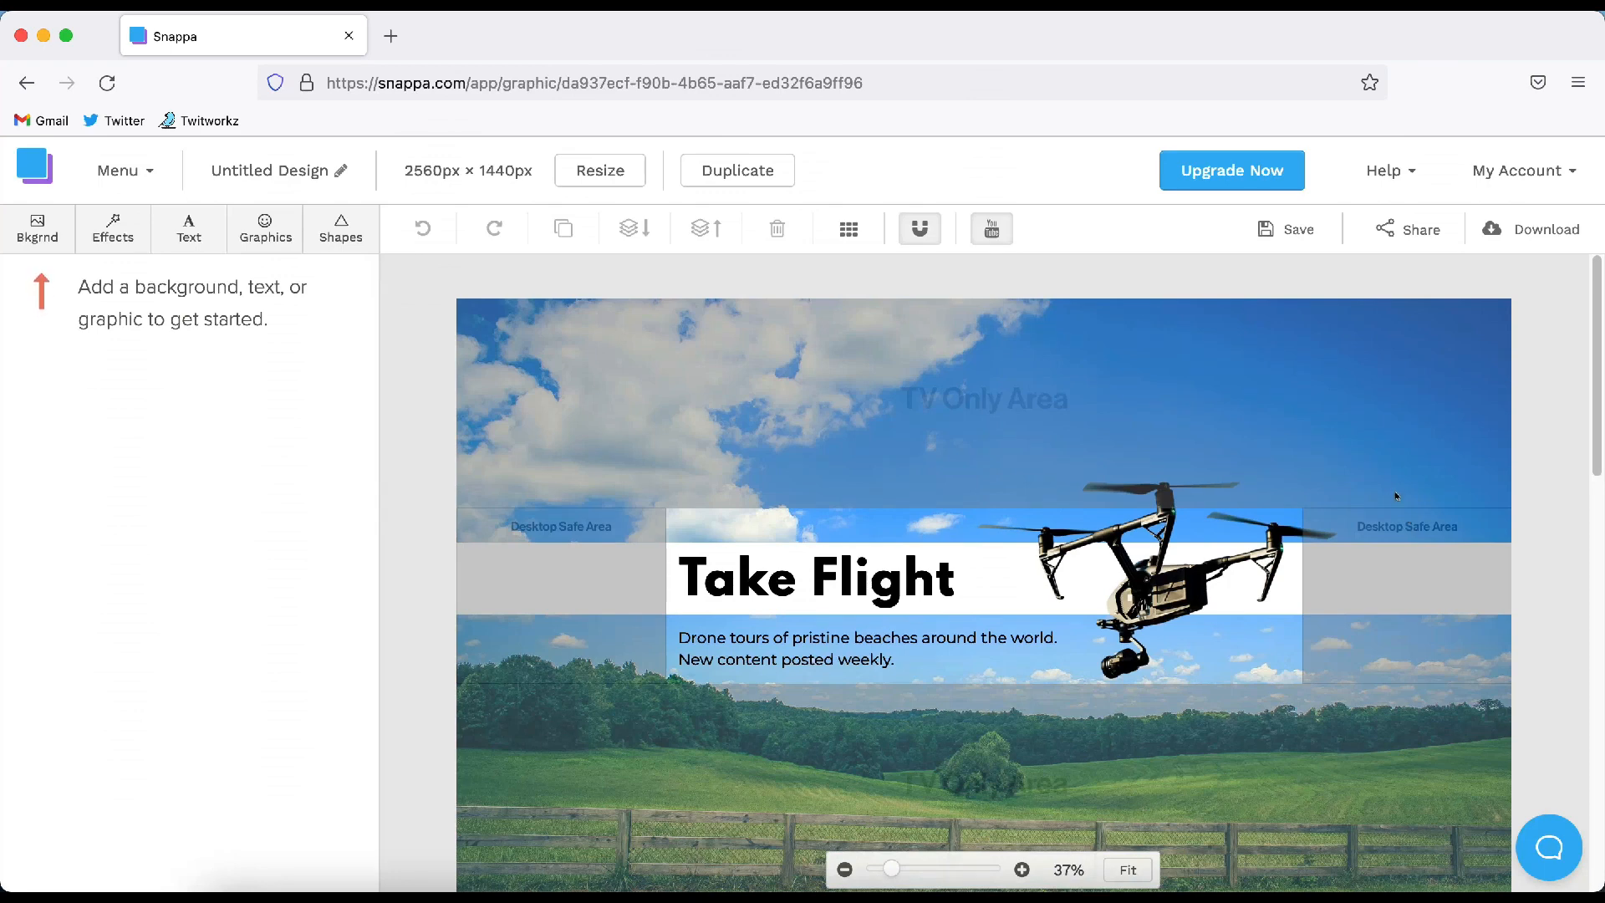
{"action": "scroll", "coordinate": [1421, 501], "scroll_direction": "down", "scroll_amount": 2}
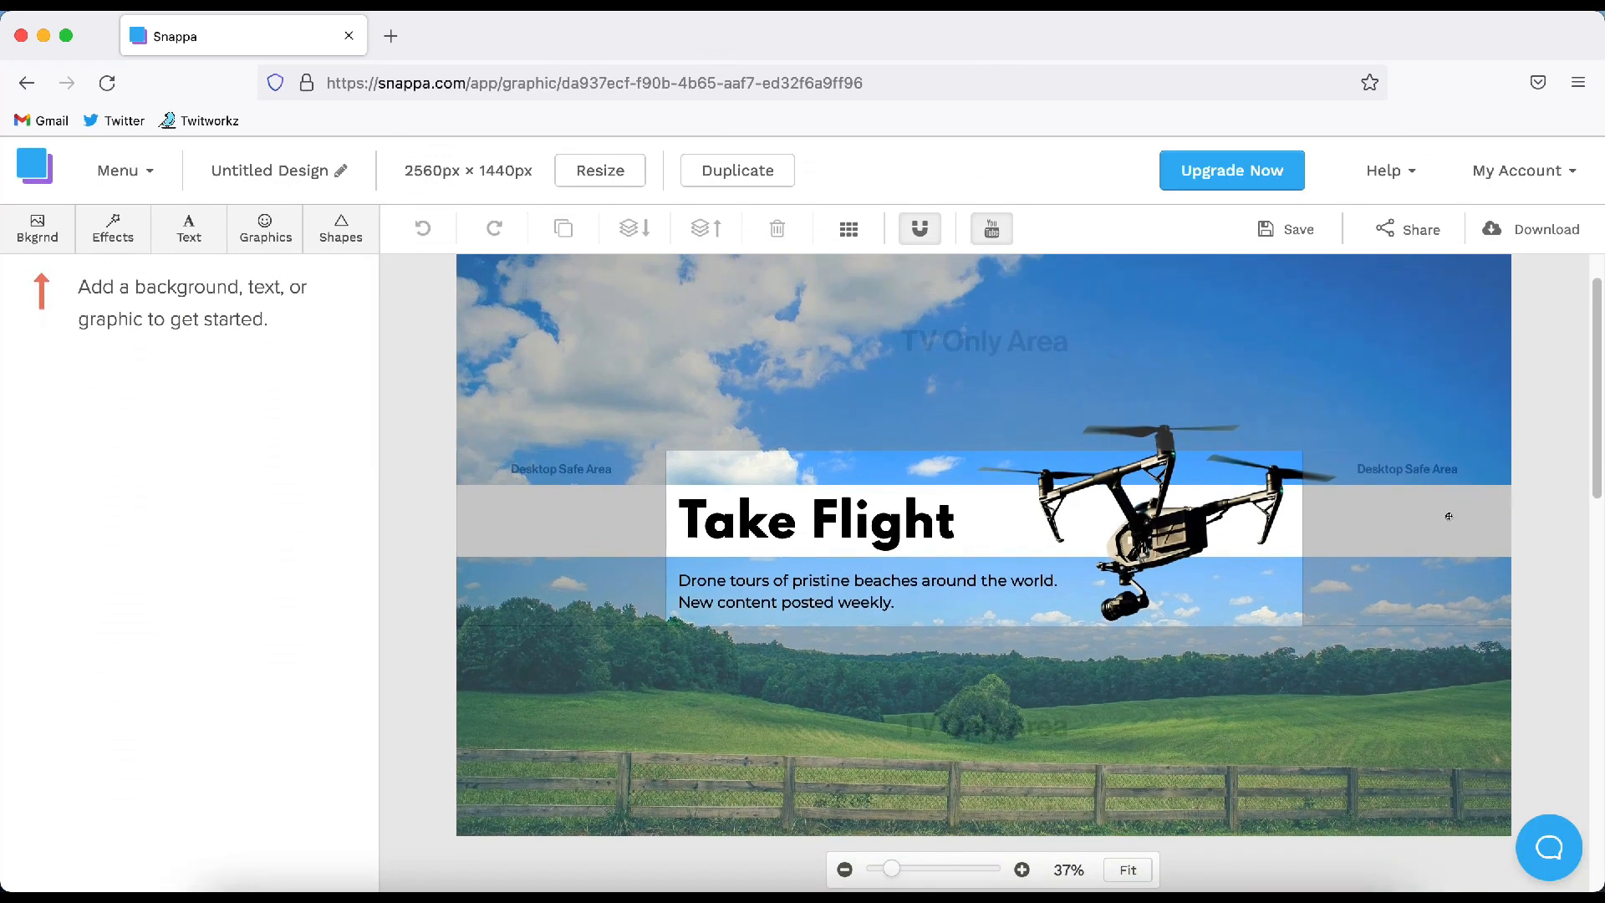
{"action": "scroll", "coordinate": [1448, 515], "scroll_direction": "up", "scroll_amount": 1}
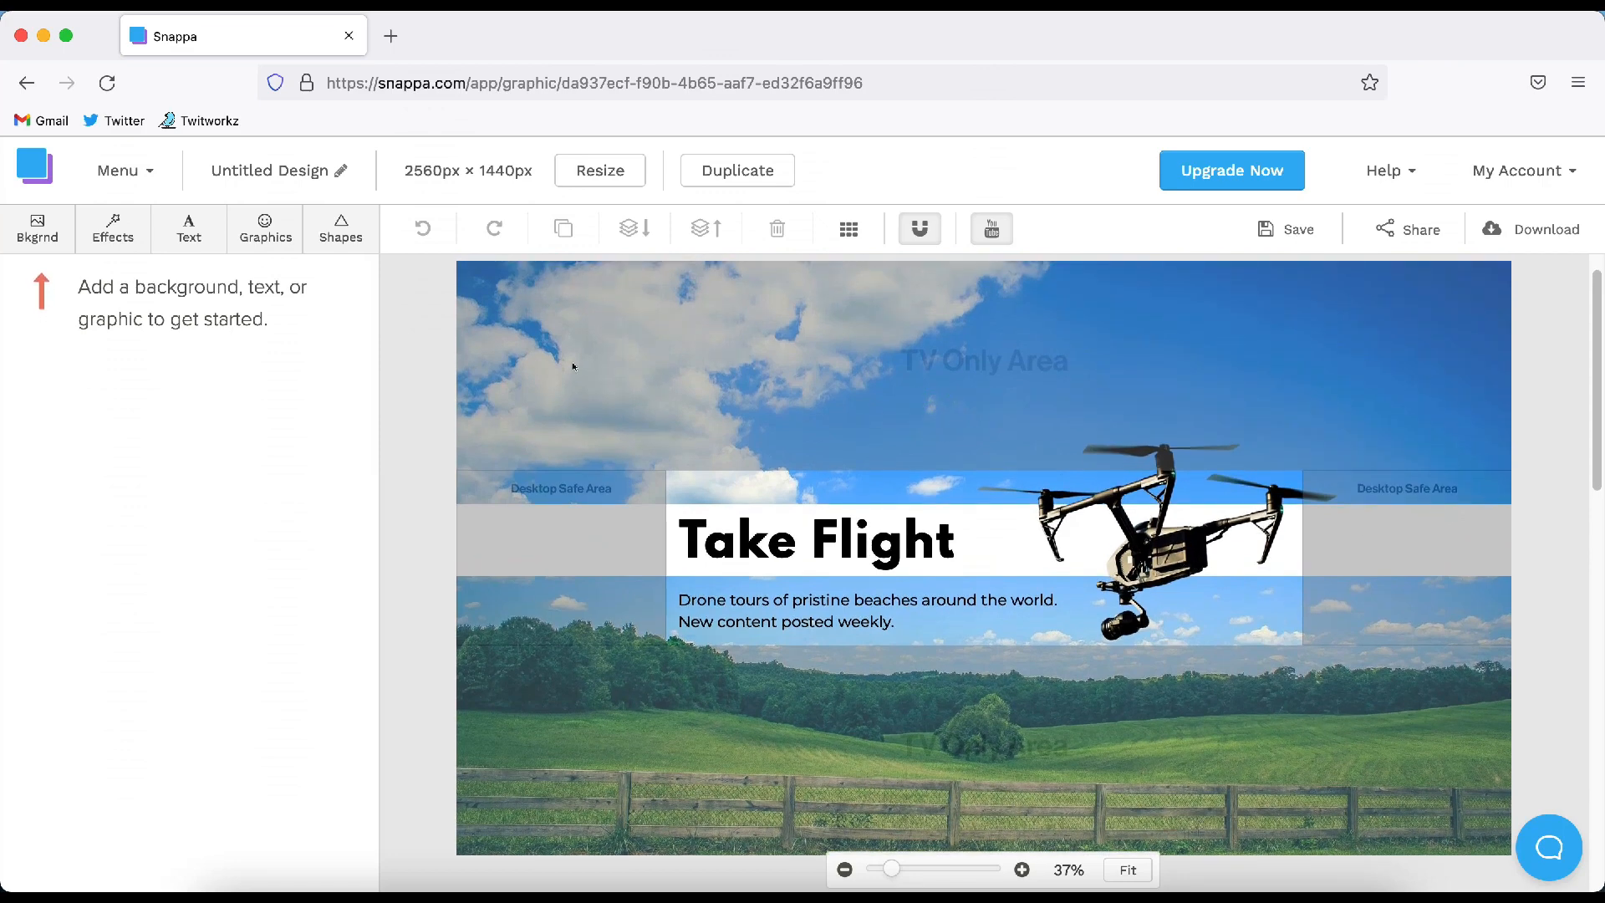
Open the banner's background options and look through the stock photos and the uploads section
{"action": "left_click", "coordinate": [35, 231]}
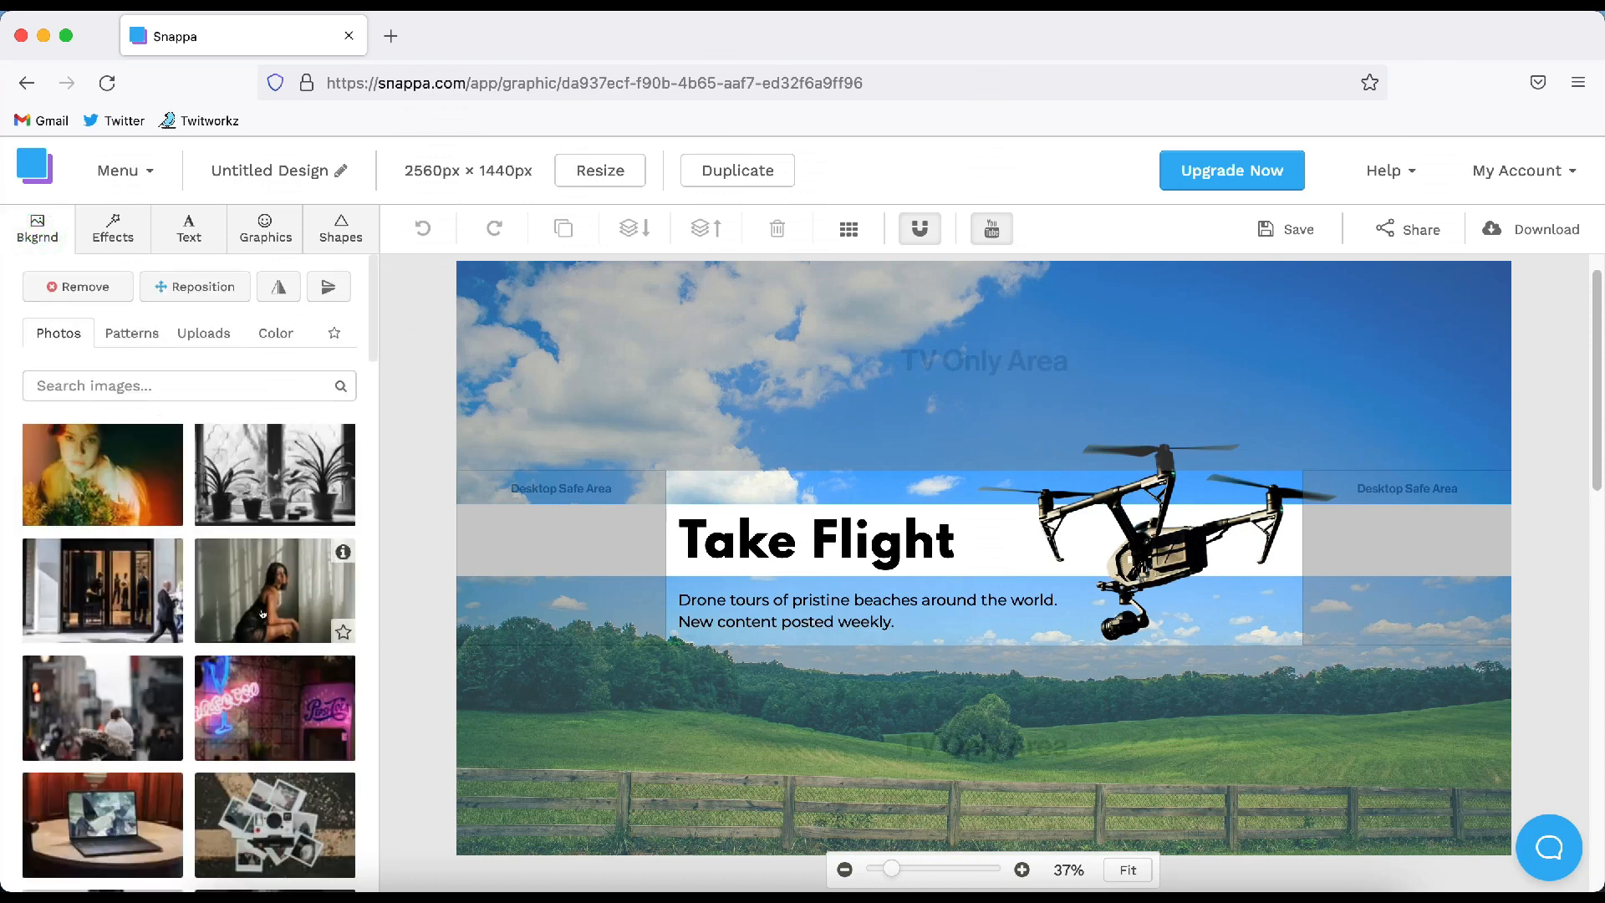
{"action": "scroll", "coordinate": [132, 583], "scroll_direction": "down", "scroll_amount": 2}
{"action": "scroll", "coordinate": [131, 583], "scroll_direction": "down", "scroll_amount": 10}
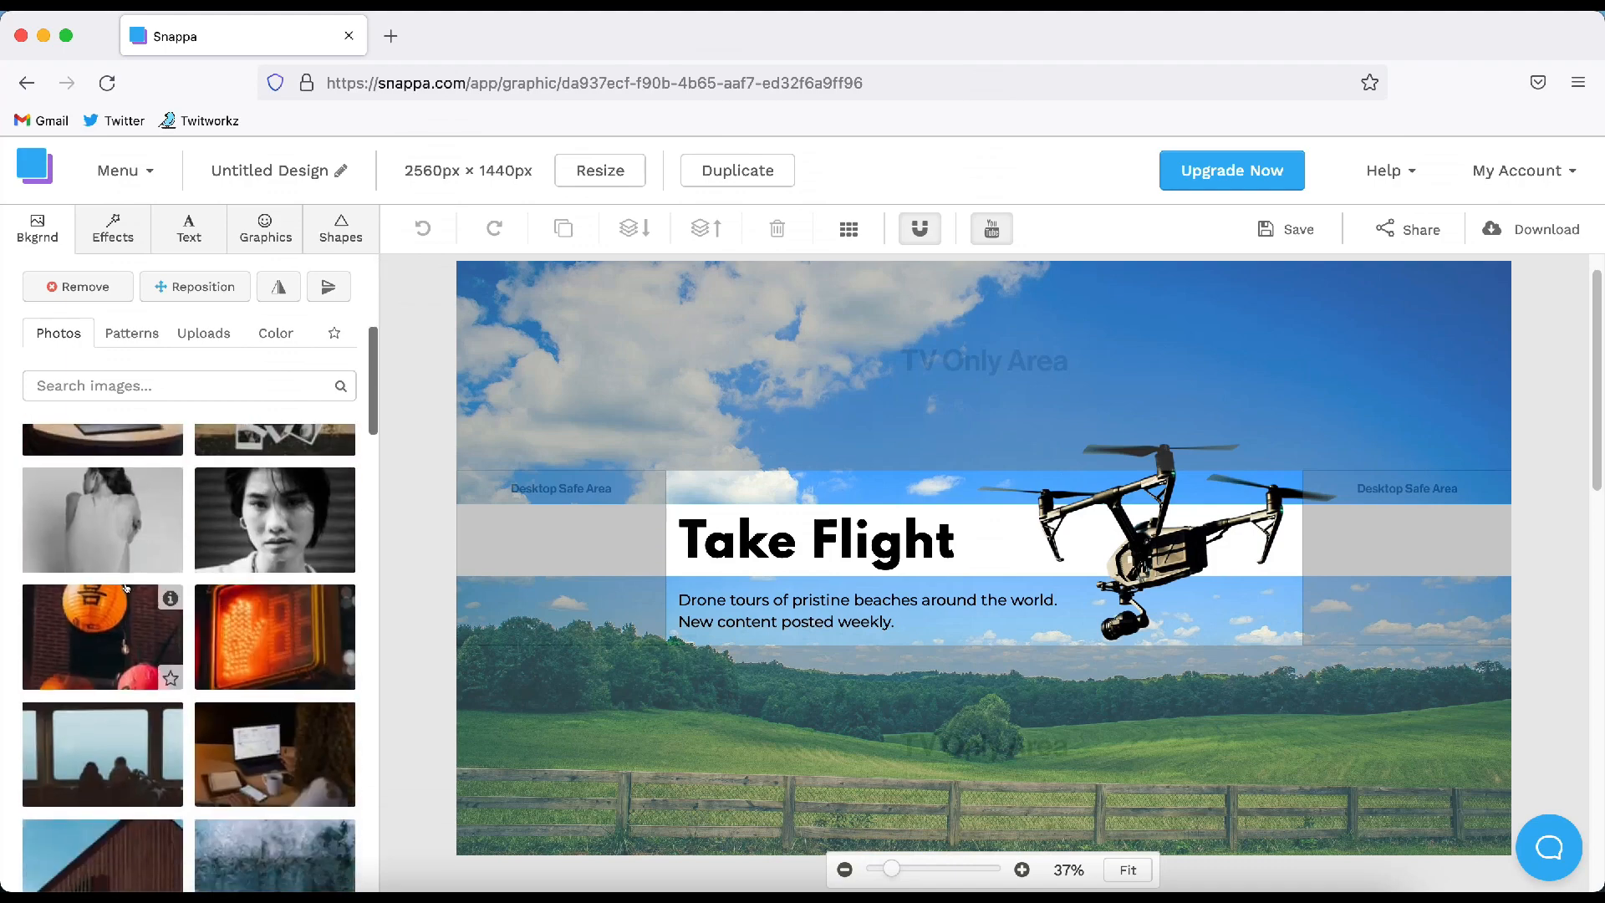
{"action": "left_click", "coordinate": [204, 334]}
{"action": "left_click", "coordinate": [59, 336]}
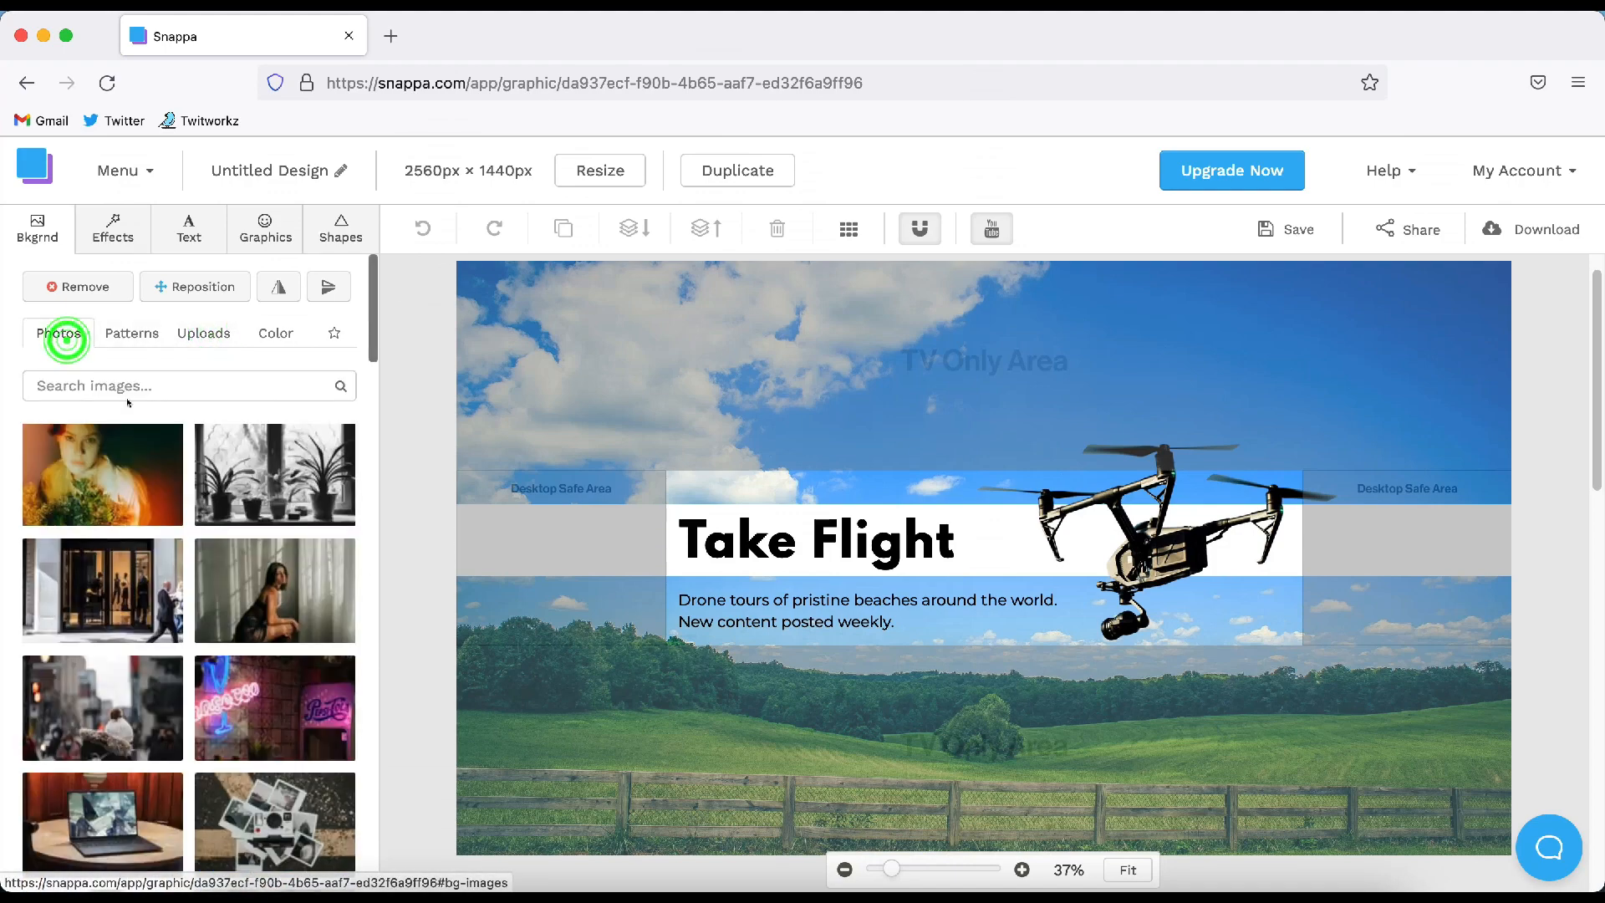
Search the stock photos for "dog", set the black-and-tan dog on pink as the background, and delete the drone graphic
{"action": "left_click", "coordinate": [132, 385]}
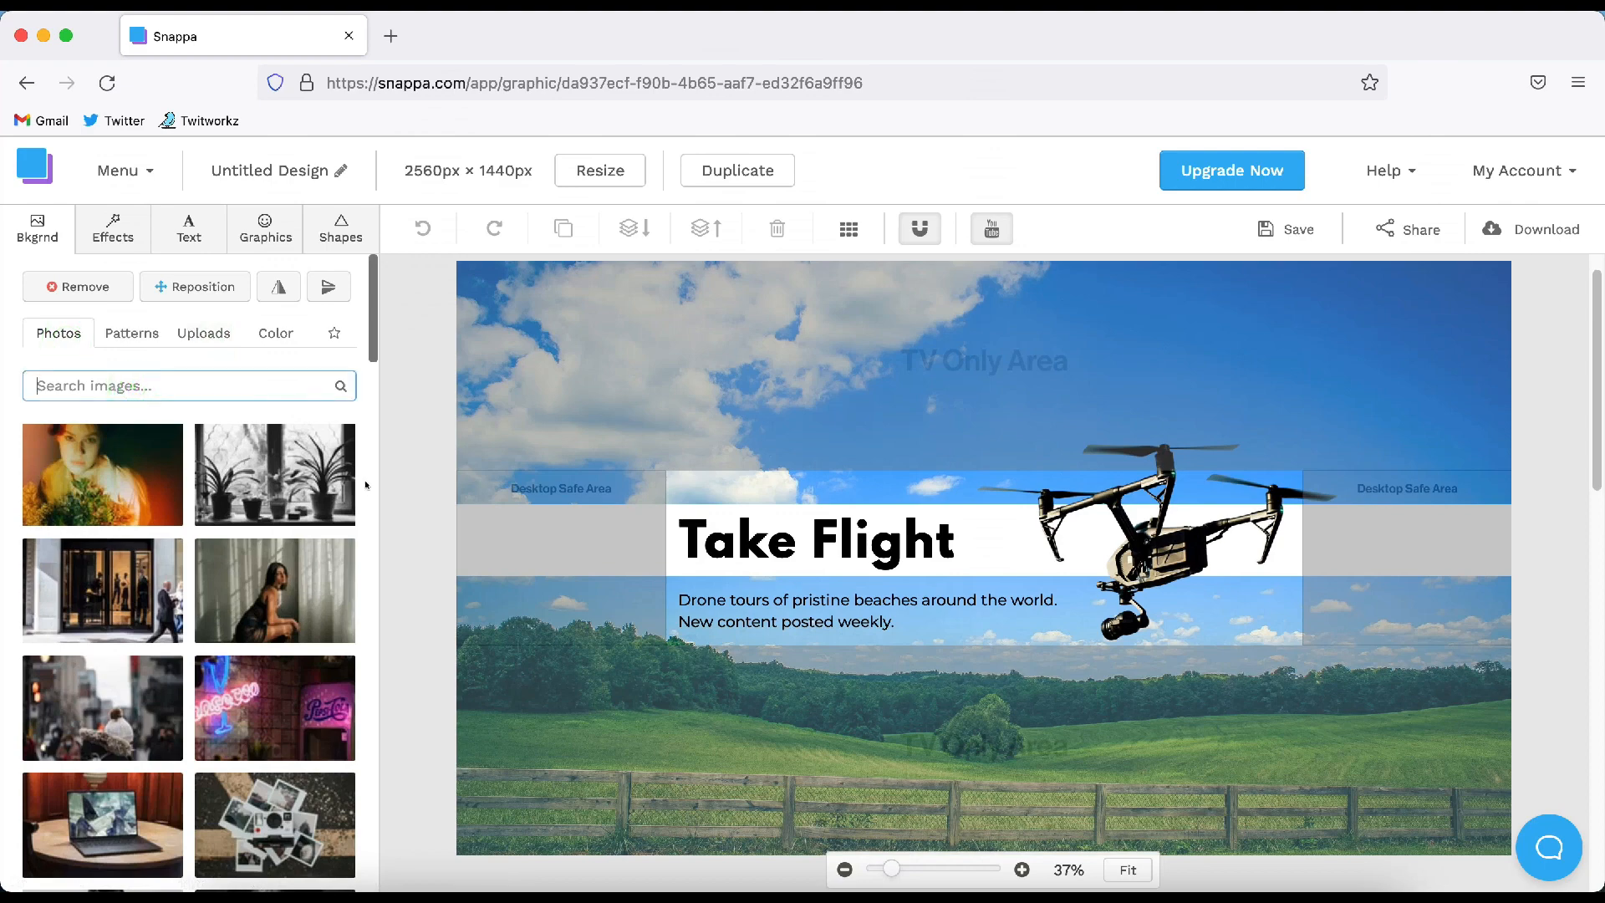
{"action": "type", "text": "dog"}
{"action": "key", "text": "Return"}
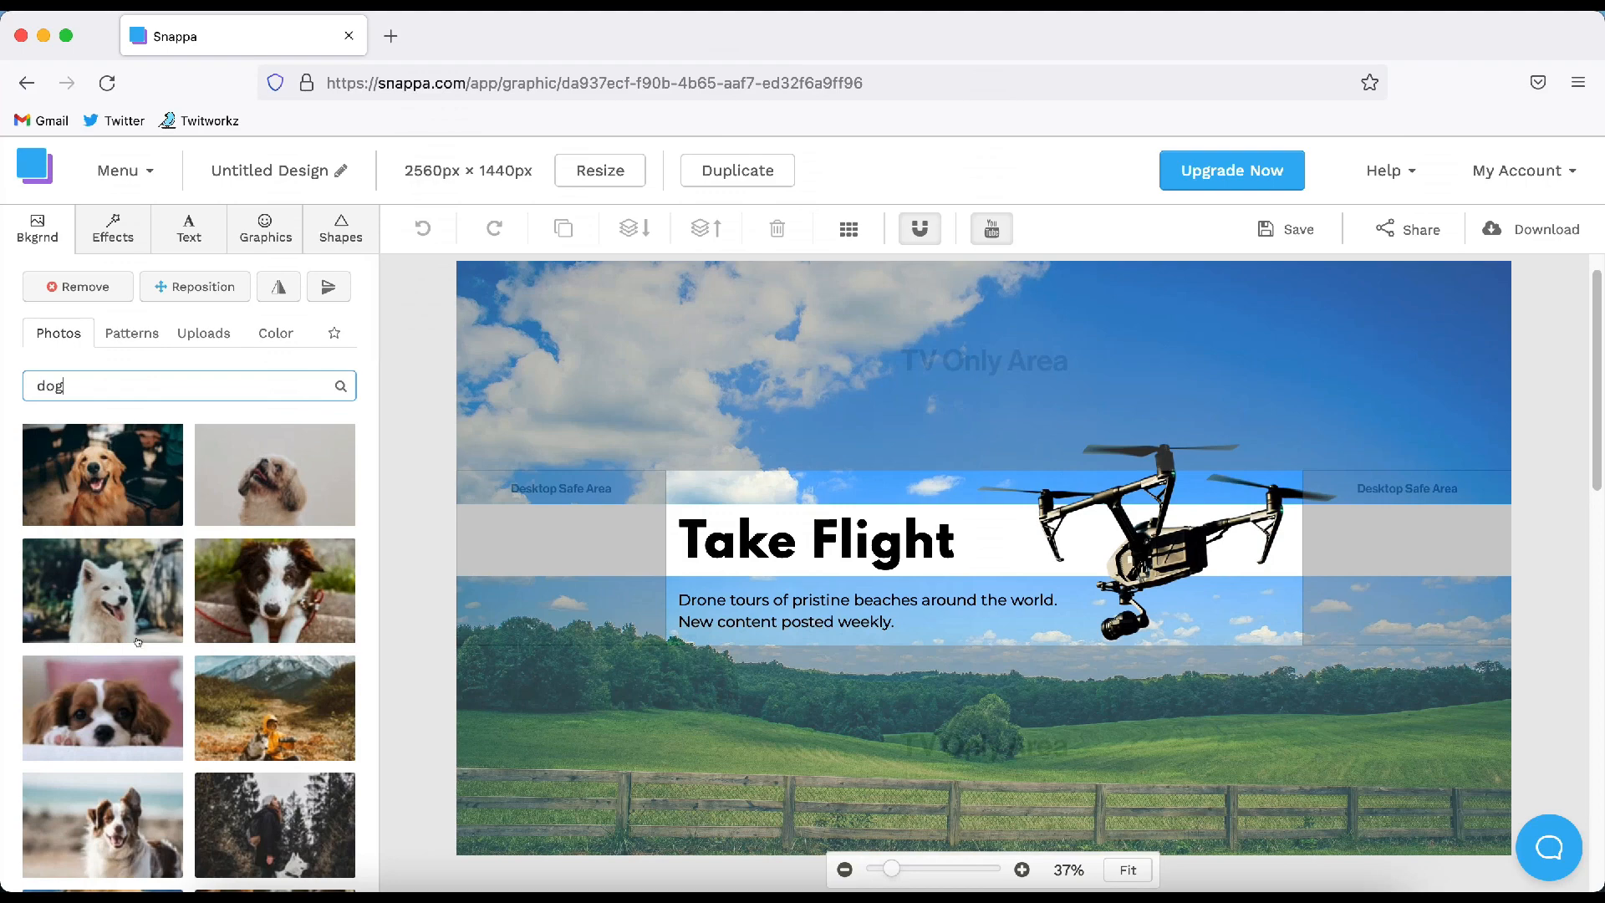
{"action": "scroll", "coordinate": [266, 513], "scroll_direction": "down", "scroll_amount": 10}
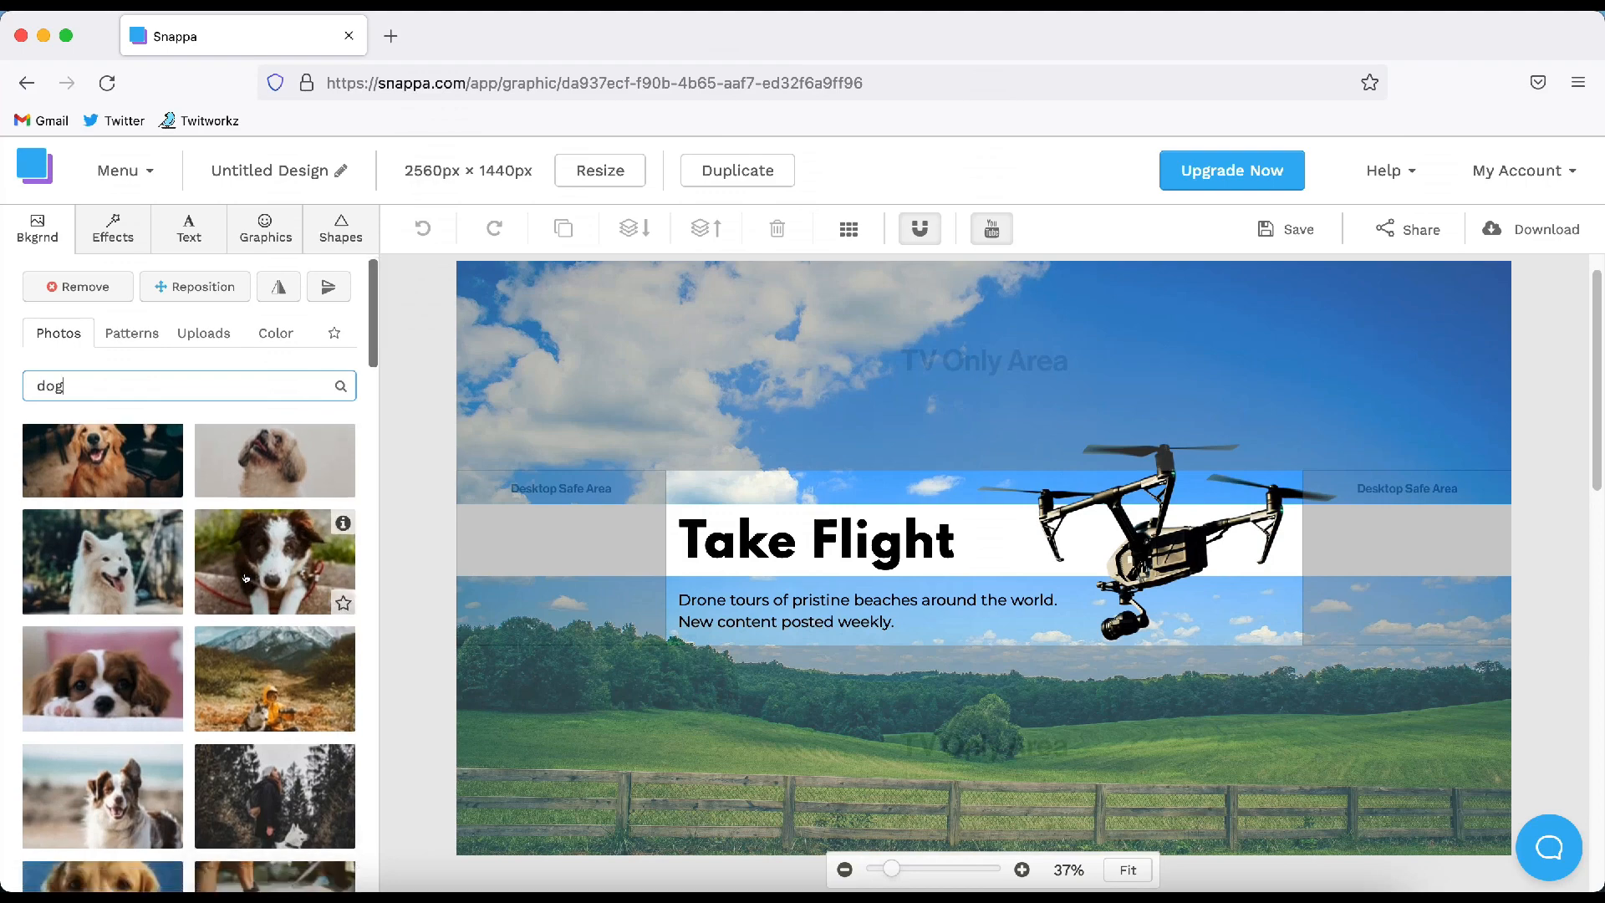
{"action": "scroll", "coordinate": [247, 579], "scroll_direction": "down", "scroll_amount": 5}
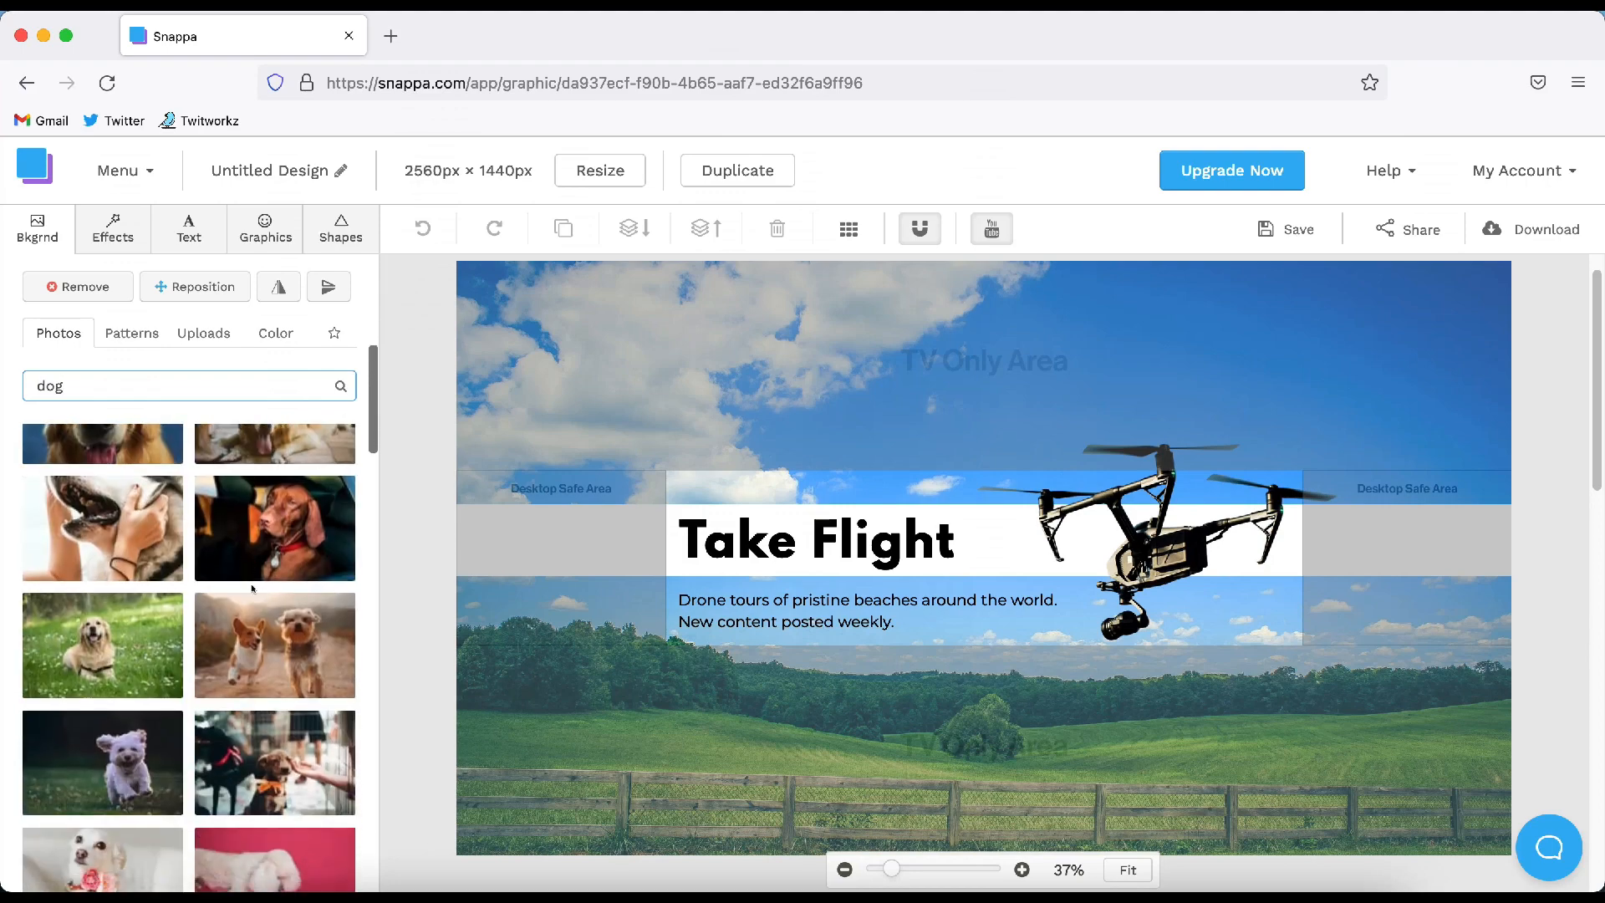
{"action": "scroll", "coordinate": [250, 589], "scroll_direction": "down", "scroll_amount": 5}
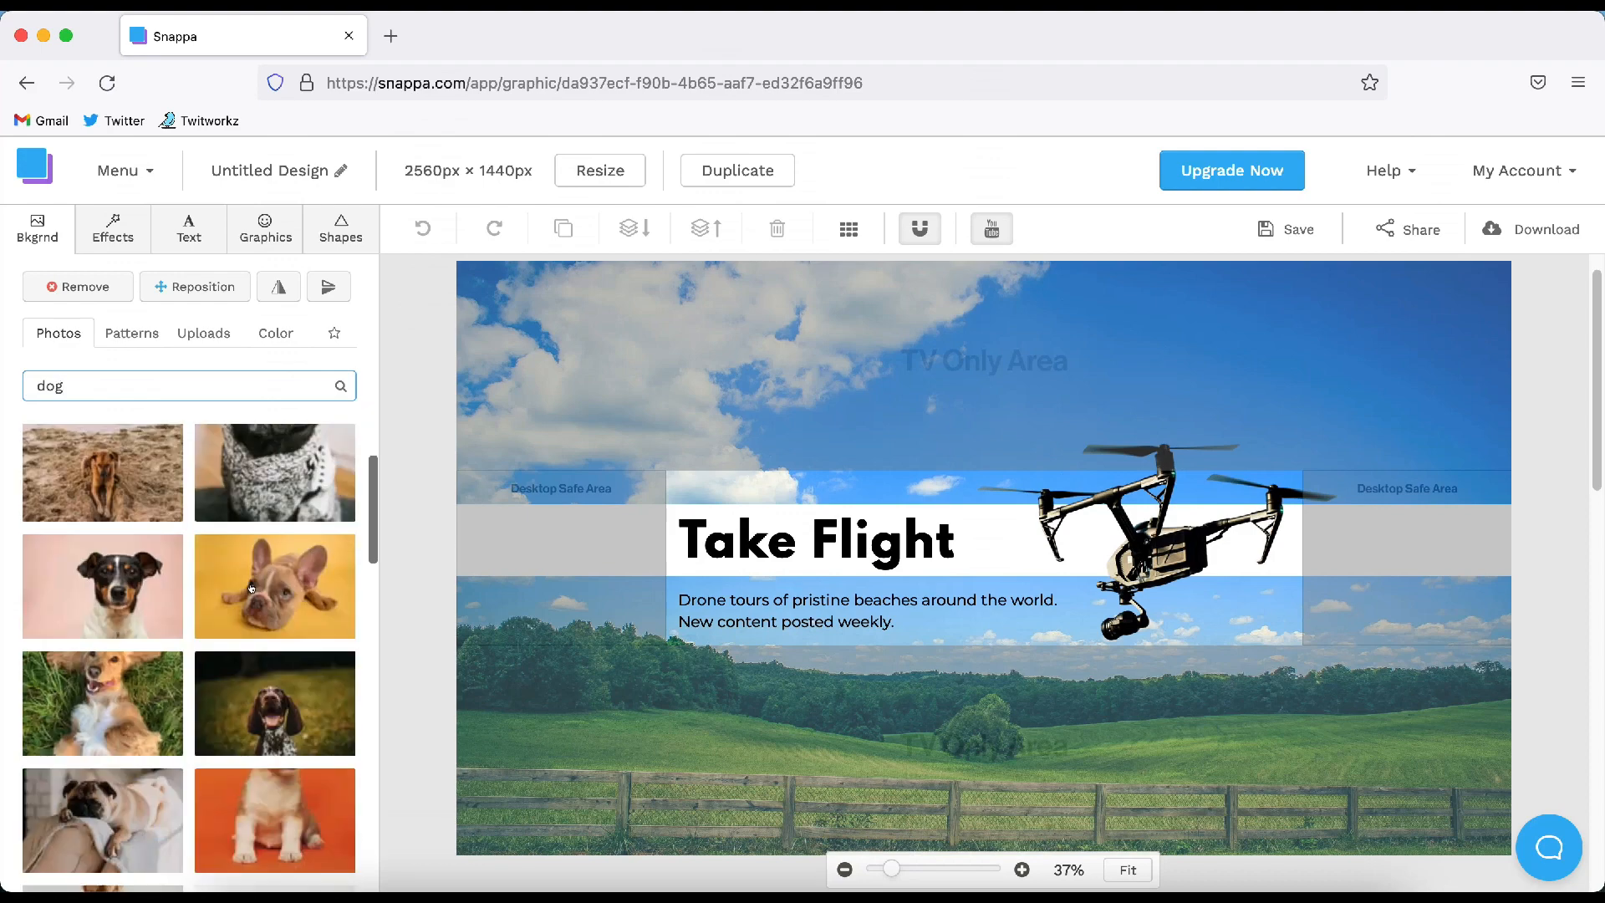
{"action": "left_click", "coordinate": [90, 543]}
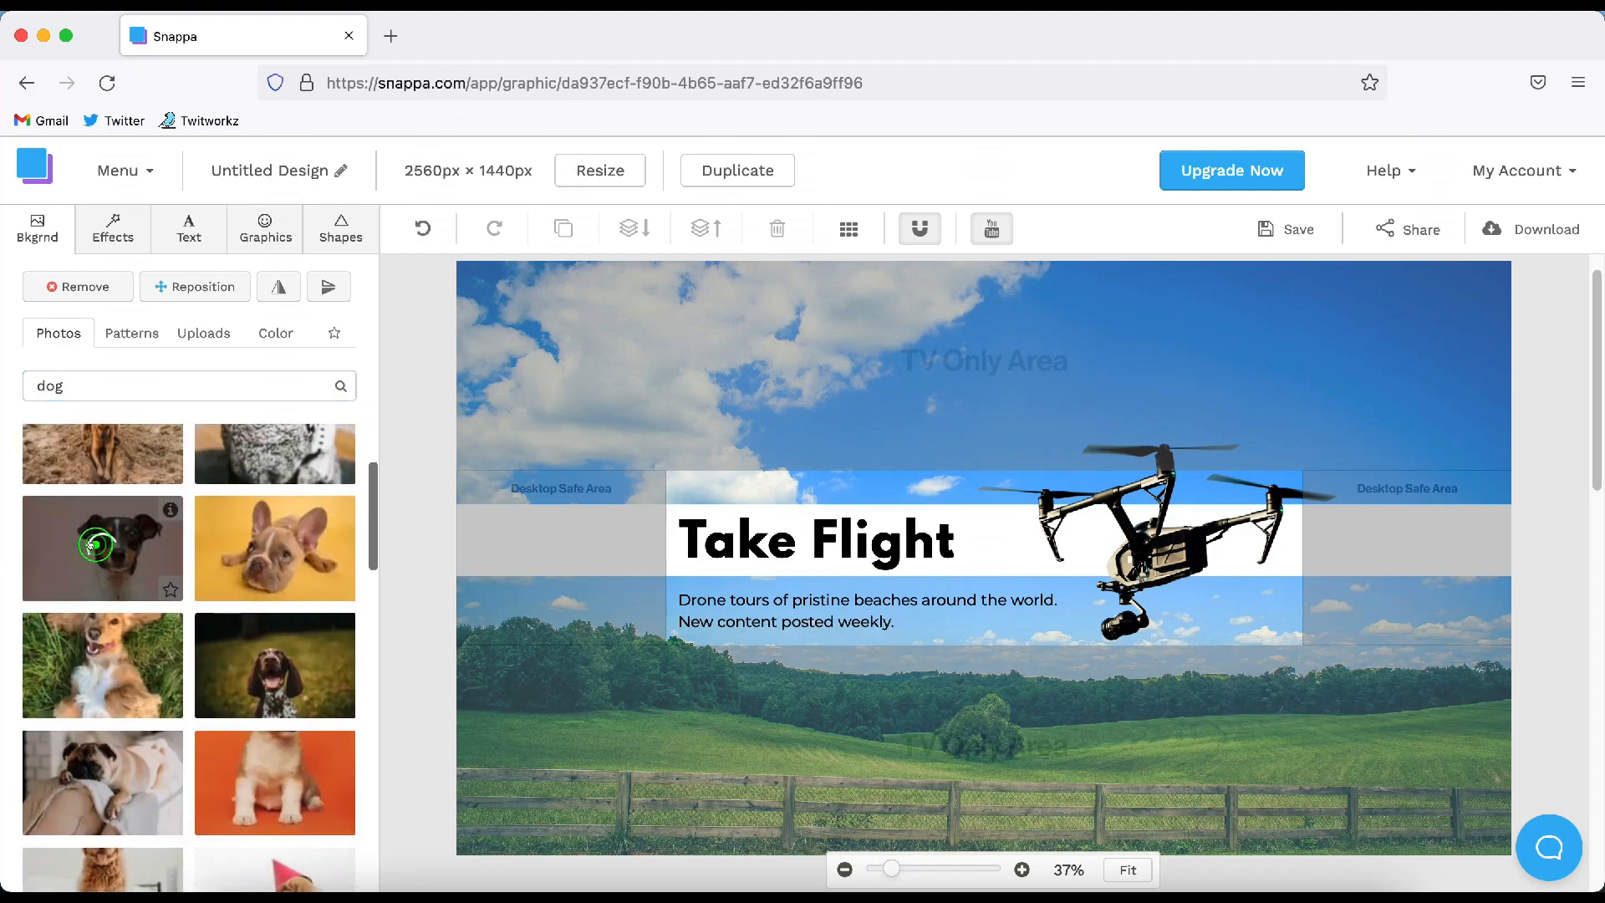
{"action": "left_click", "coordinate": [970, 533]}
{"action": "key", "text": "Delete"}
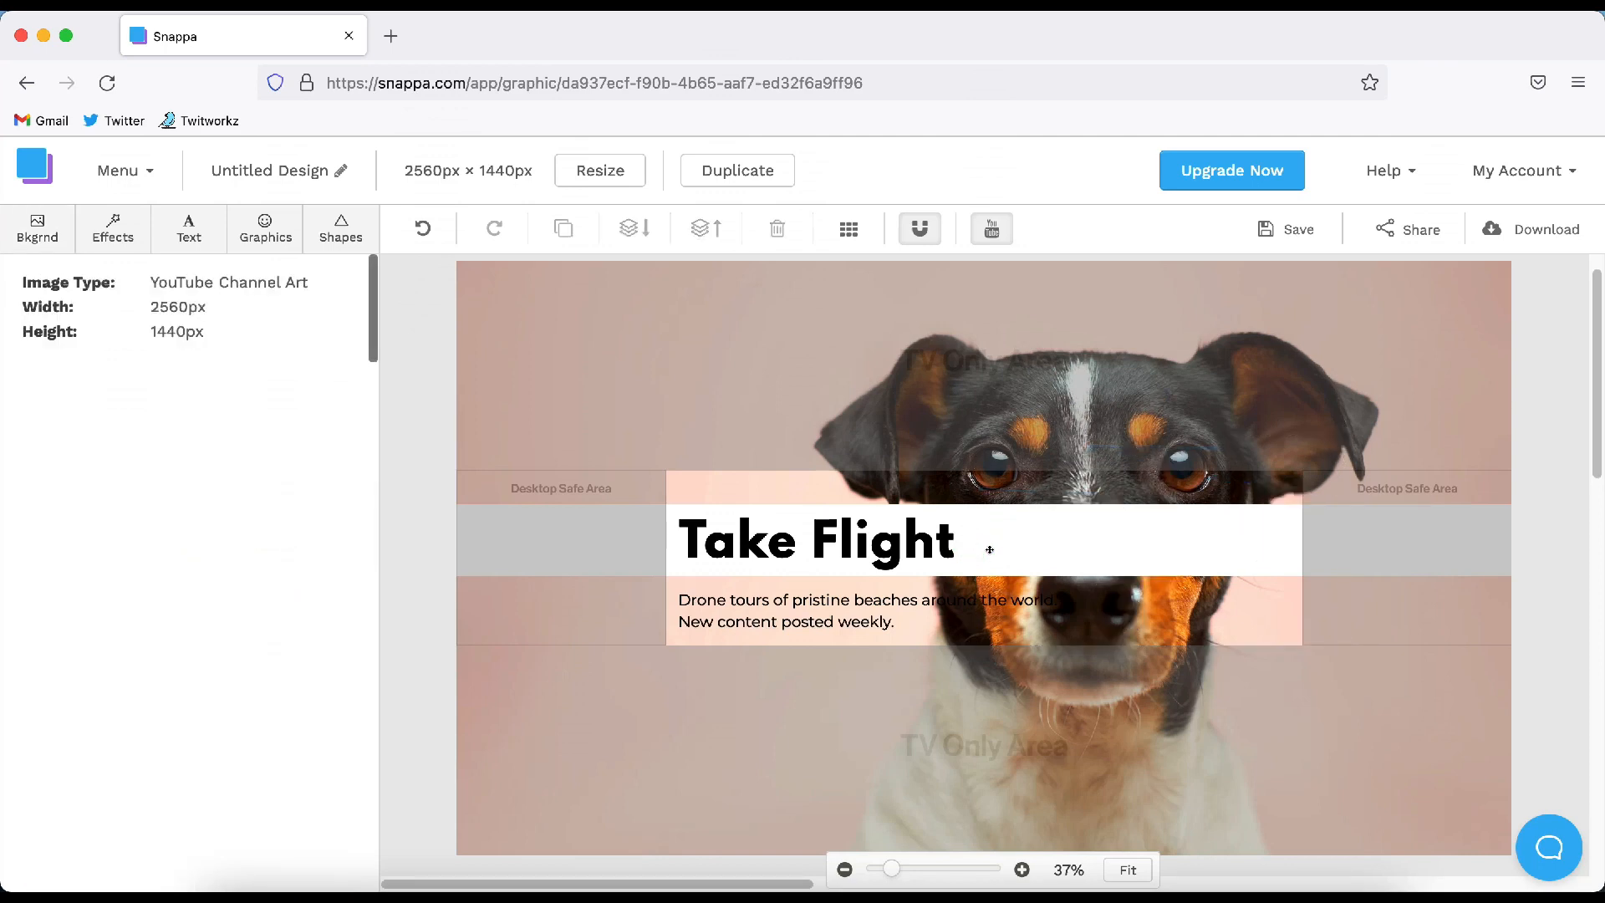
Leave the drone template for a blank YouTube banner created from scratch, and search its background stock photos for "dog"
{"action": "left_click", "coordinate": [27, 83]}
{"action": "left_click", "coordinate": [346, 647]}
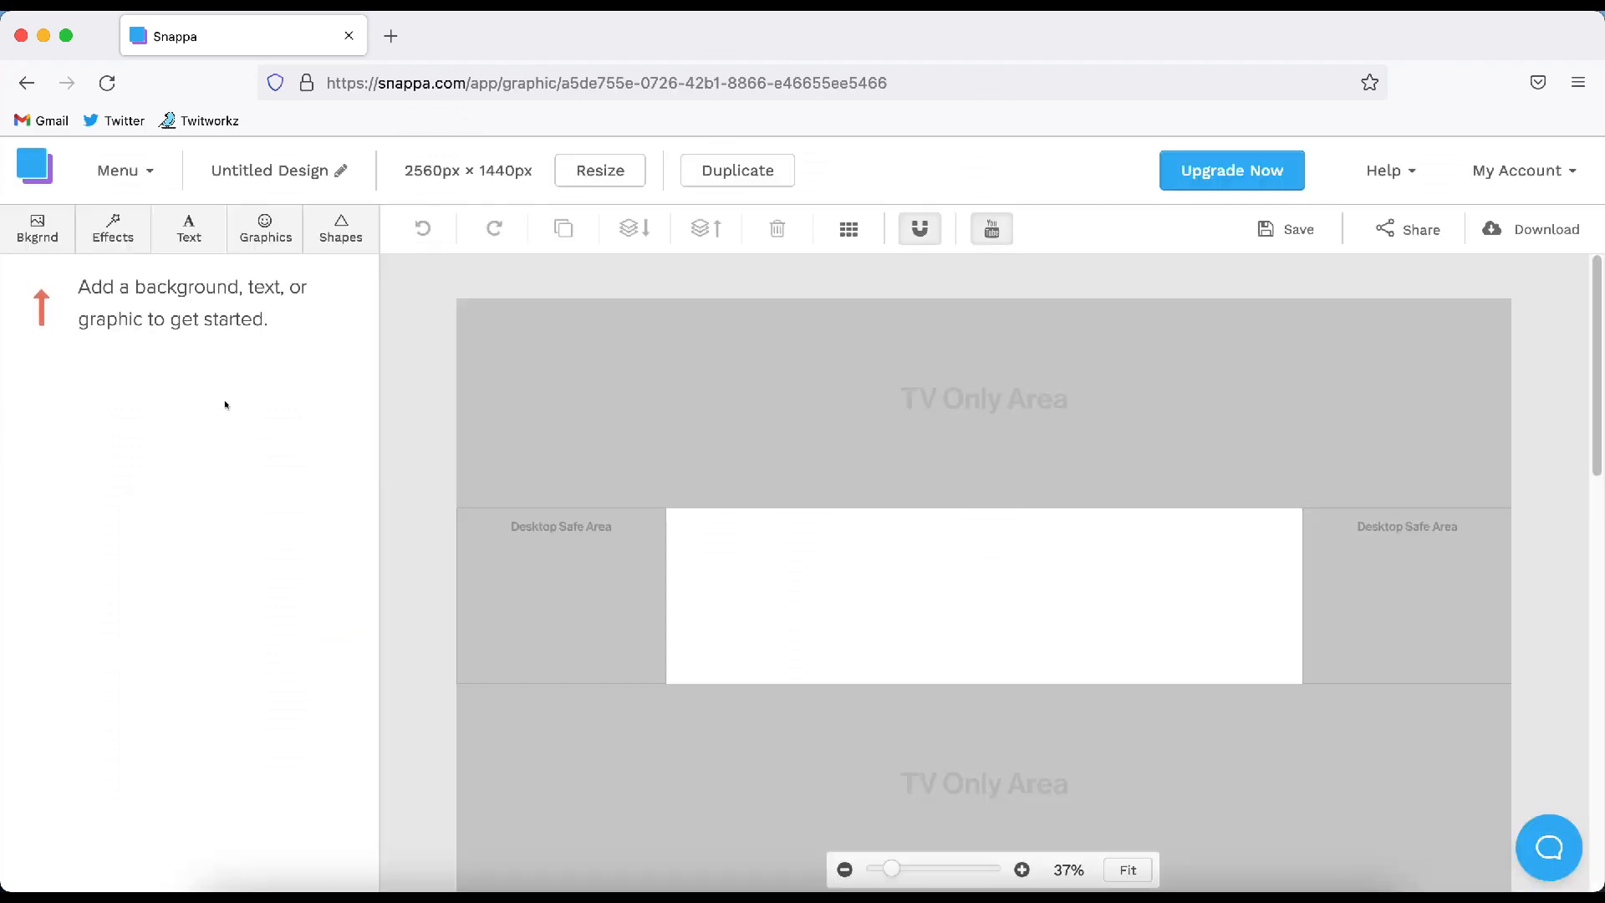
{"action": "left_click", "coordinate": [38, 227]}
{"action": "left_click", "coordinate": [117, 383]}
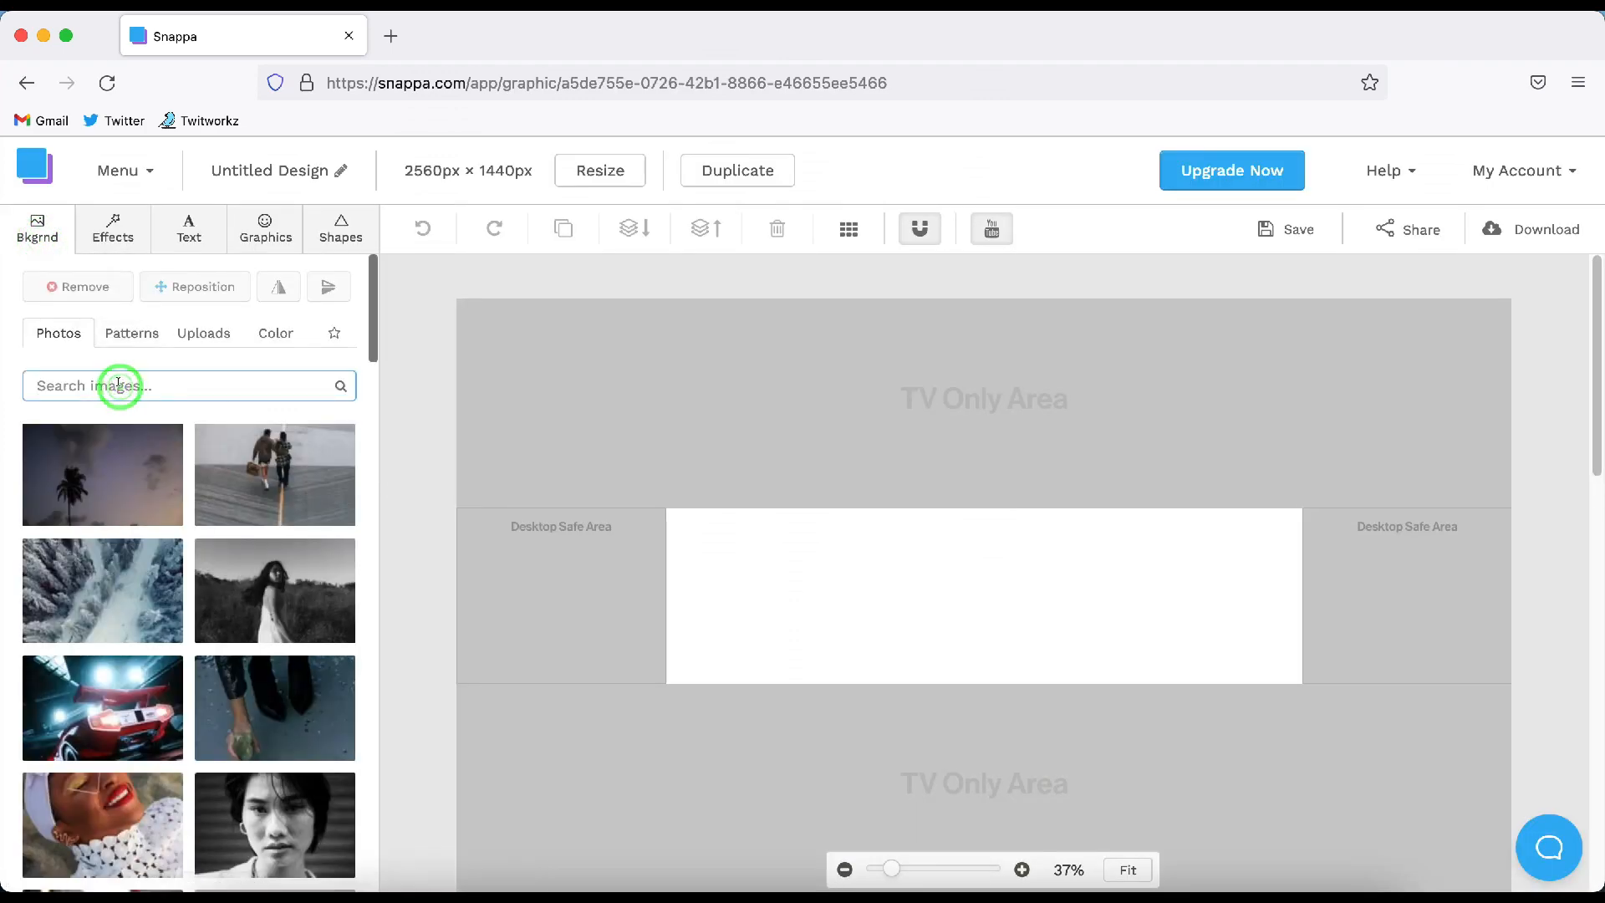
{"action": "type", "text": "dog"}
{"action": "key", "text": "Return"}
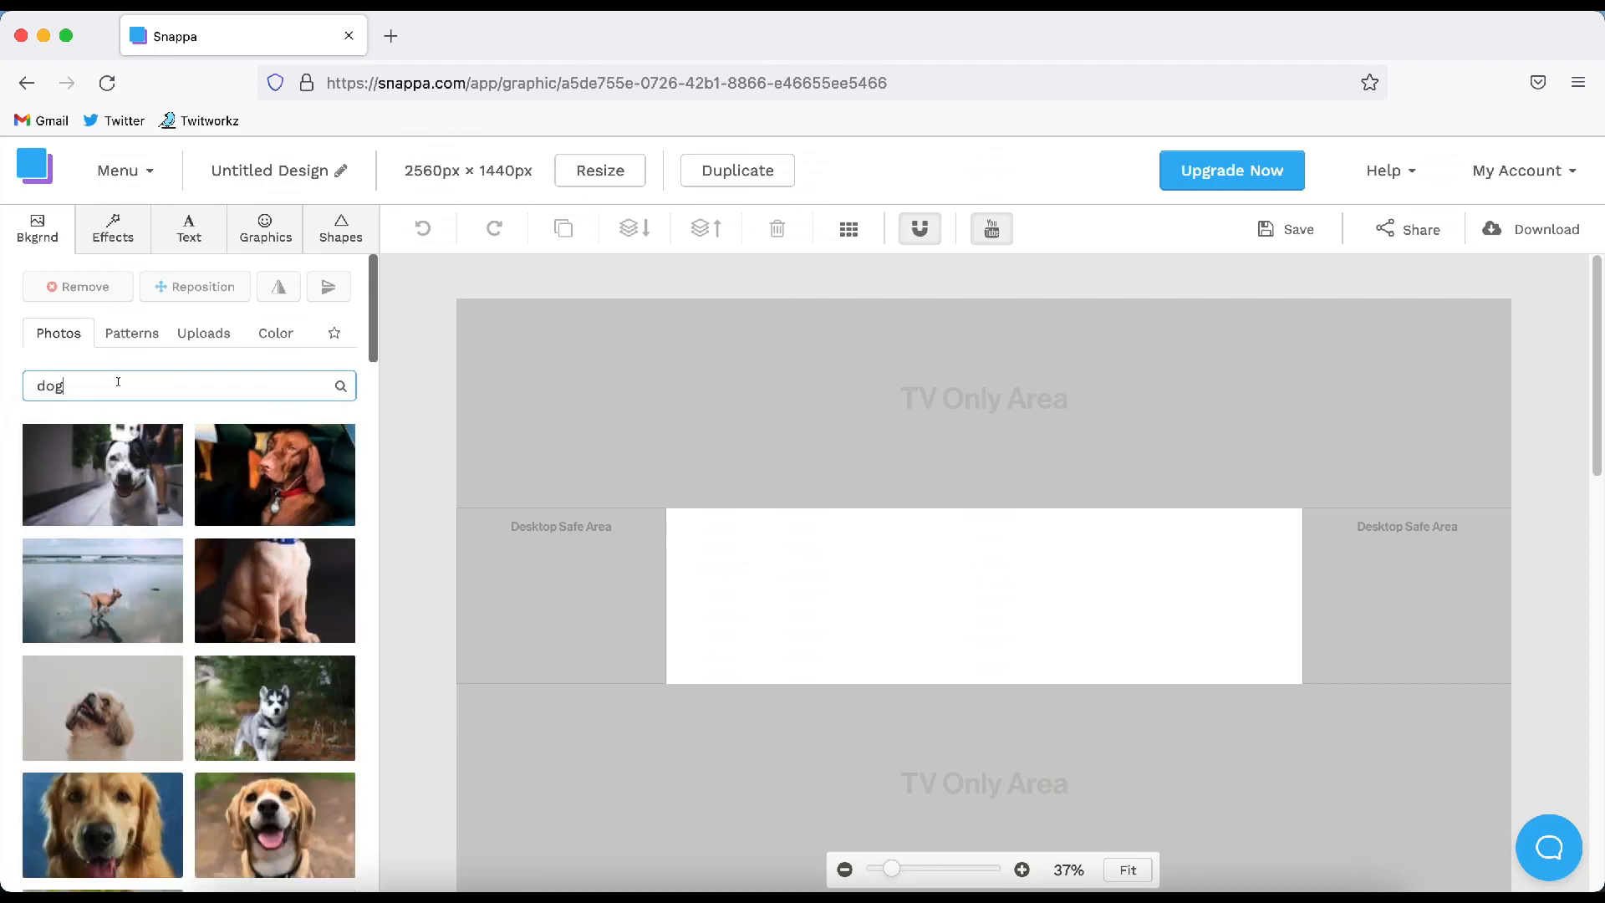
Try the photo of the dog running on the beach, and replace it with the sunset beach photo of a person walking a dog
{"action": "left_click", "coordinate": [94, 602]}
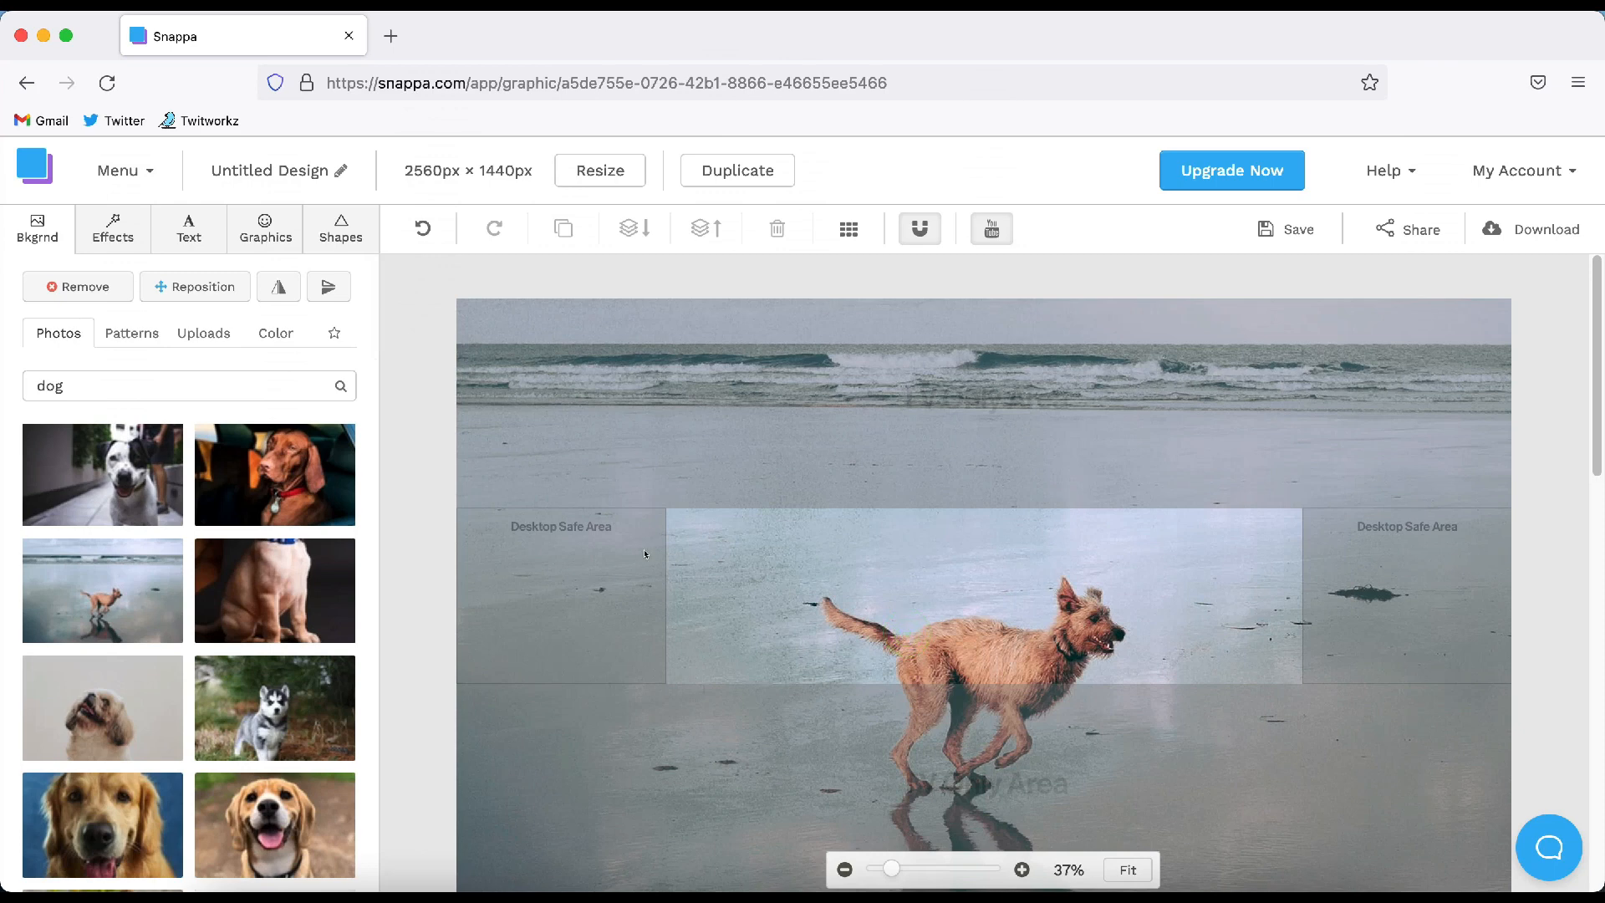
{"action": "scroll", "coordinate": [644, 554], "scroll_direction": "down", "scroll_amount": 2}
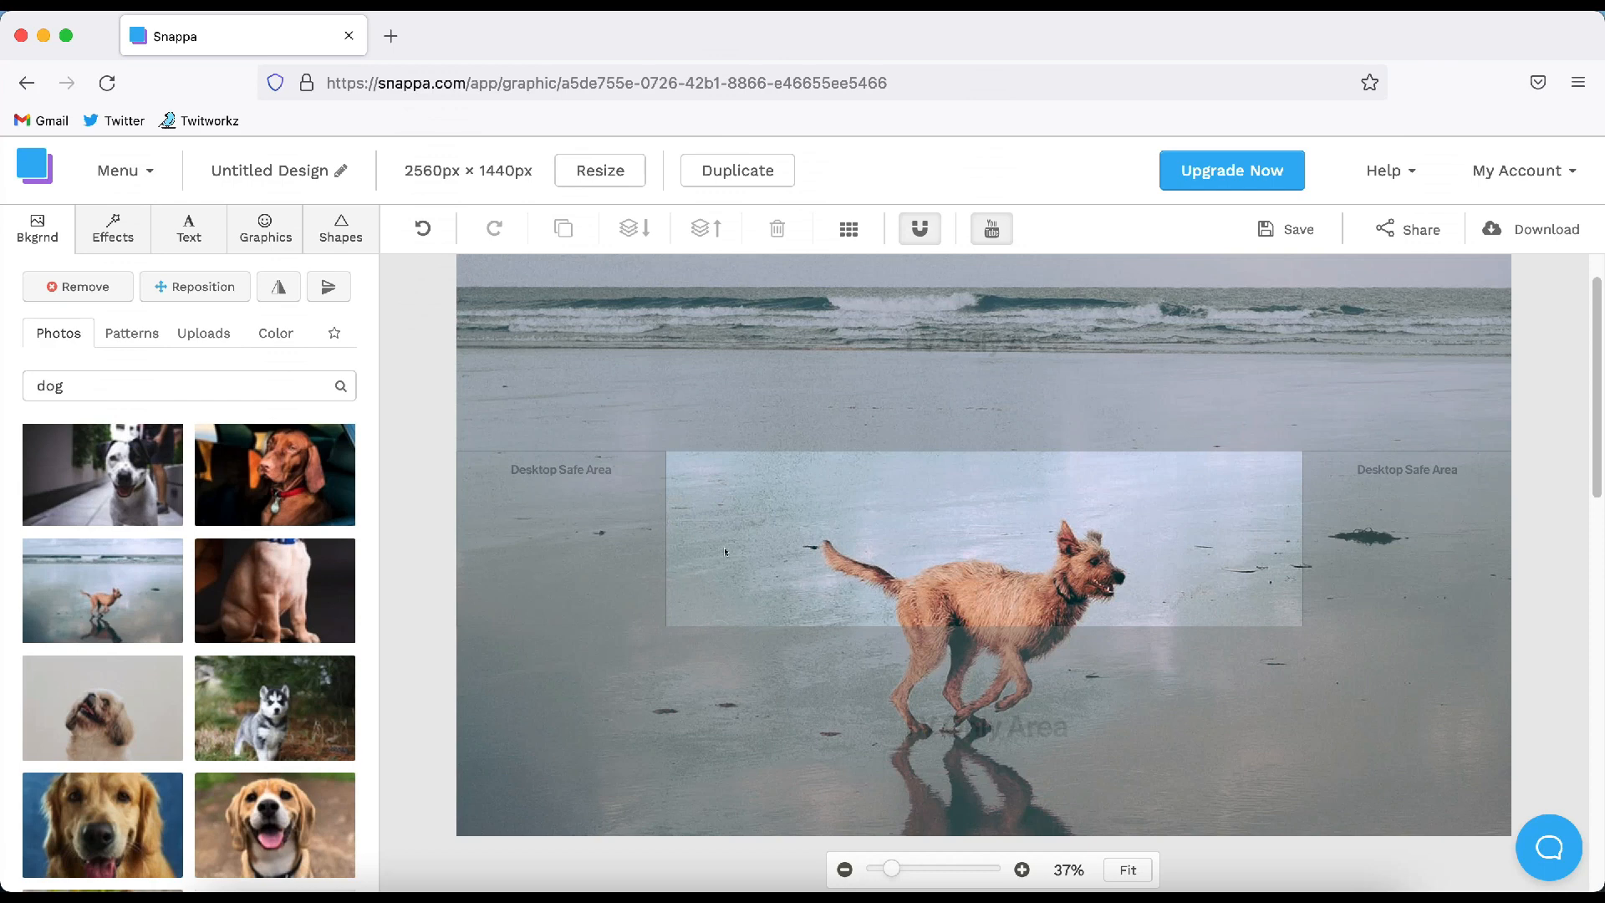
{"action": "scroll", "coordinate": [264, 662], "scroll_direction": "down", "scroll_amount": 5}
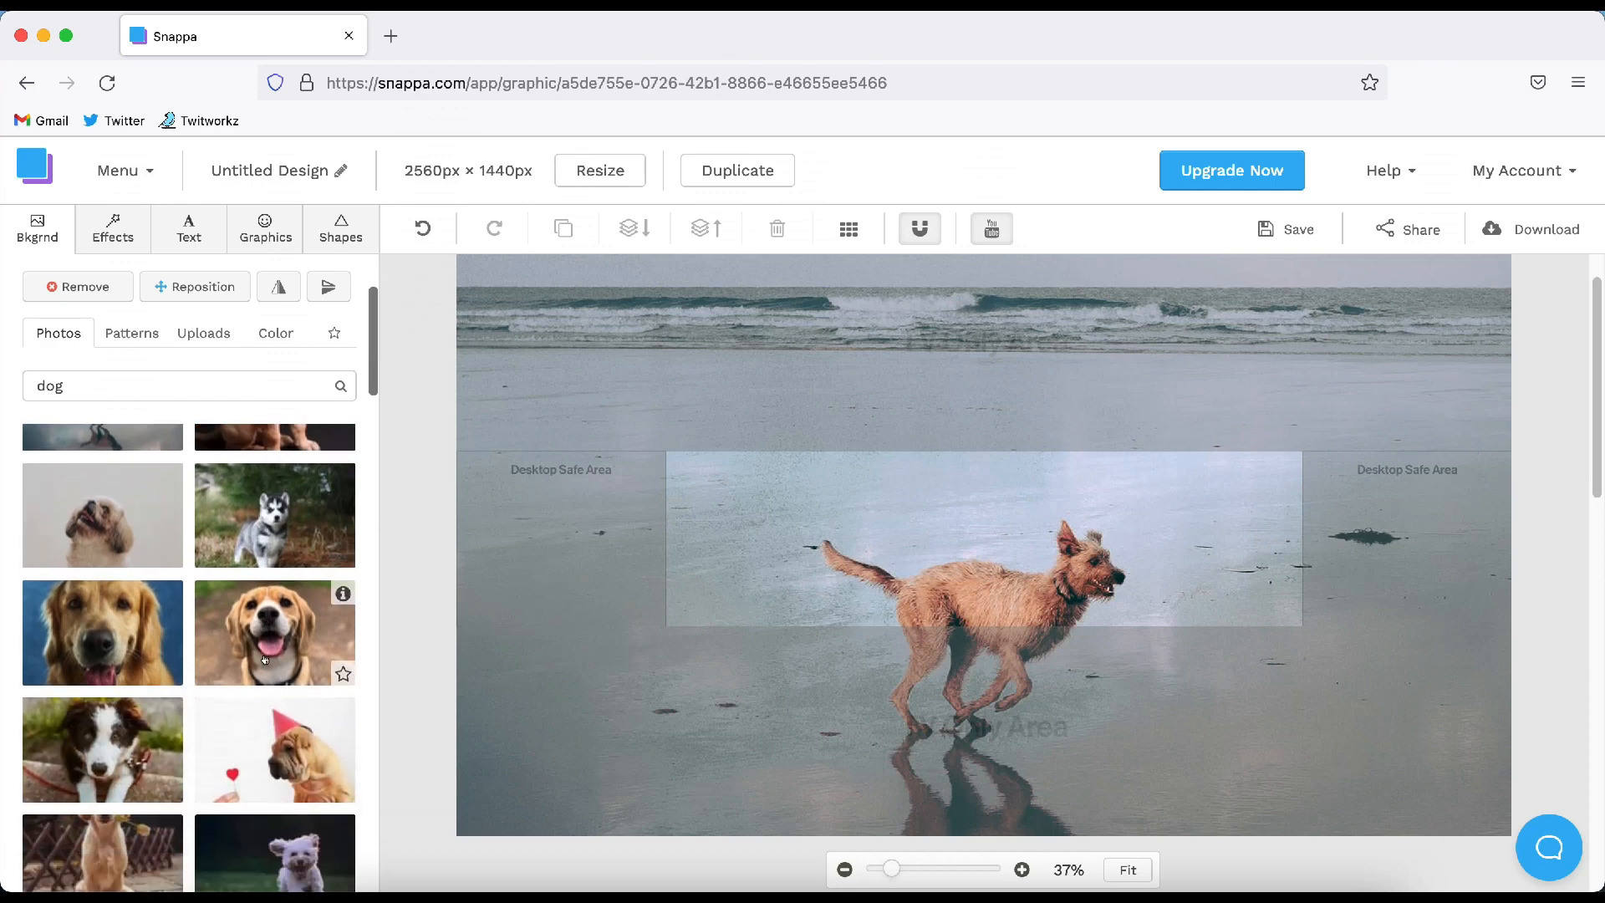
{"action": "scroll", "coordinate": [264, 661], "scroll_direction": "down", "scroll_amount": 4}
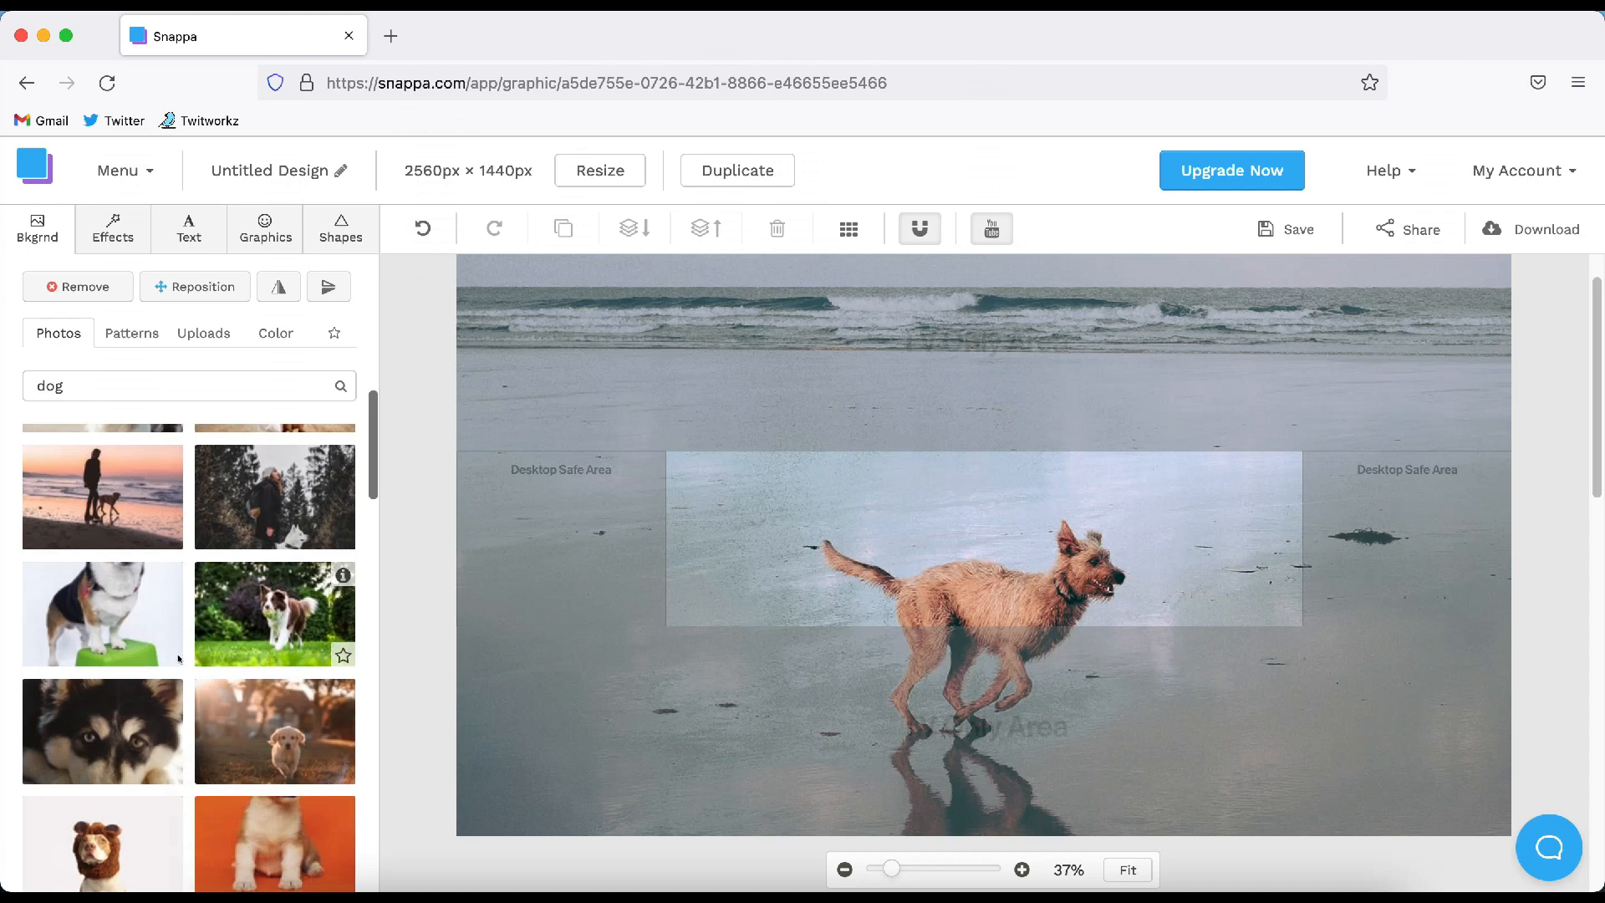
{"action": "left_click", "coordinate": [55, 496]}
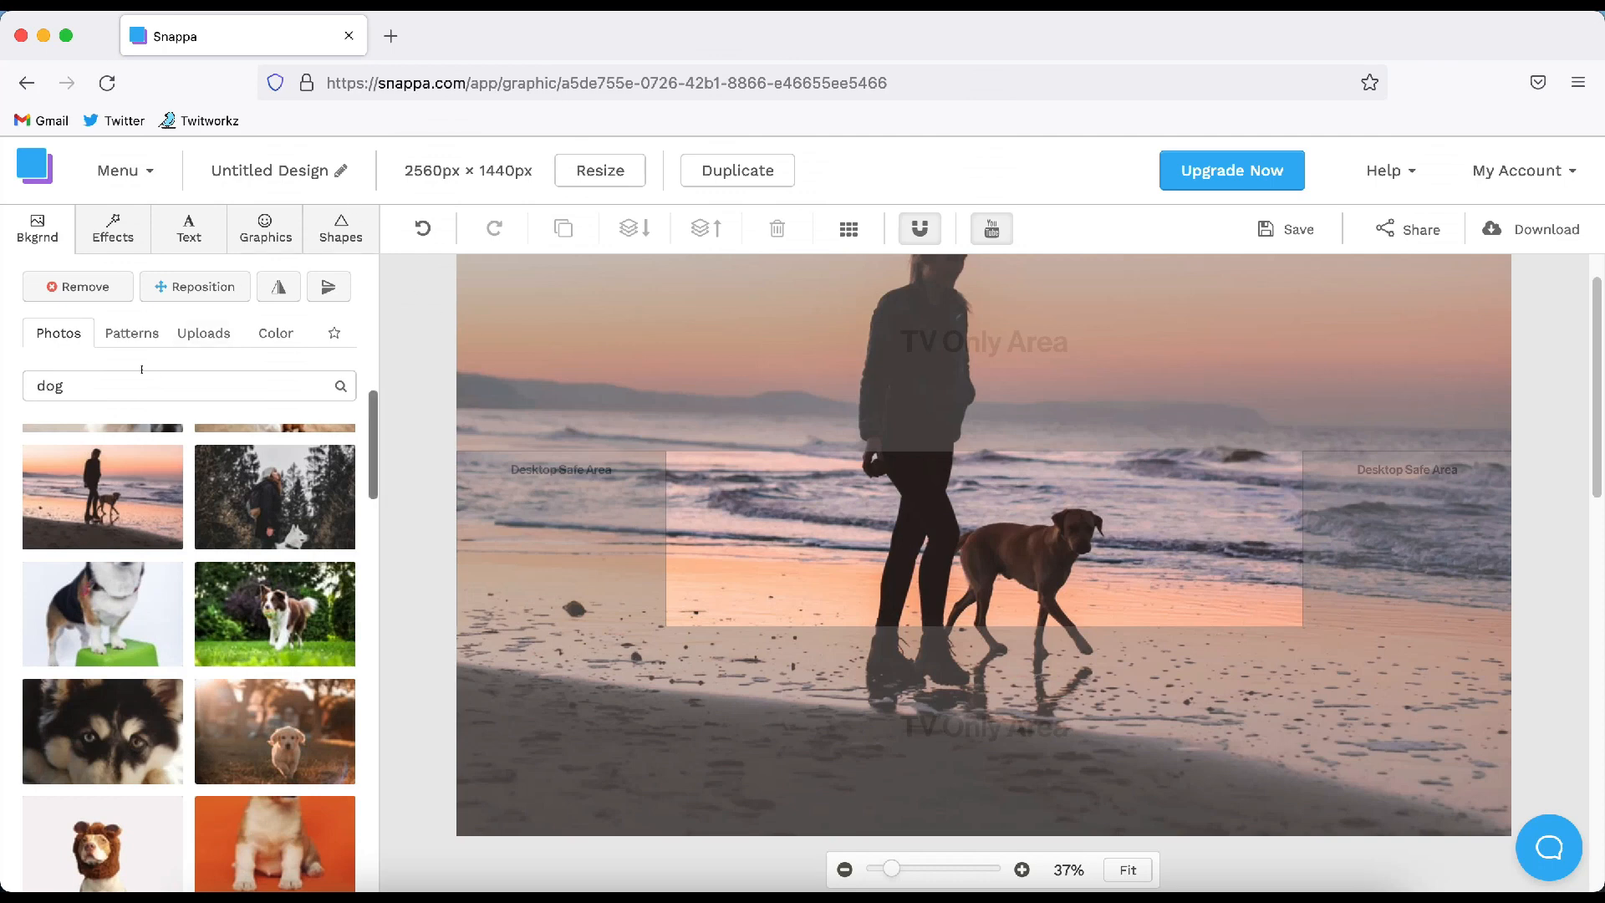
Look through the available background patterns
{"action": "left_click", "coordinate": [112, 334]}
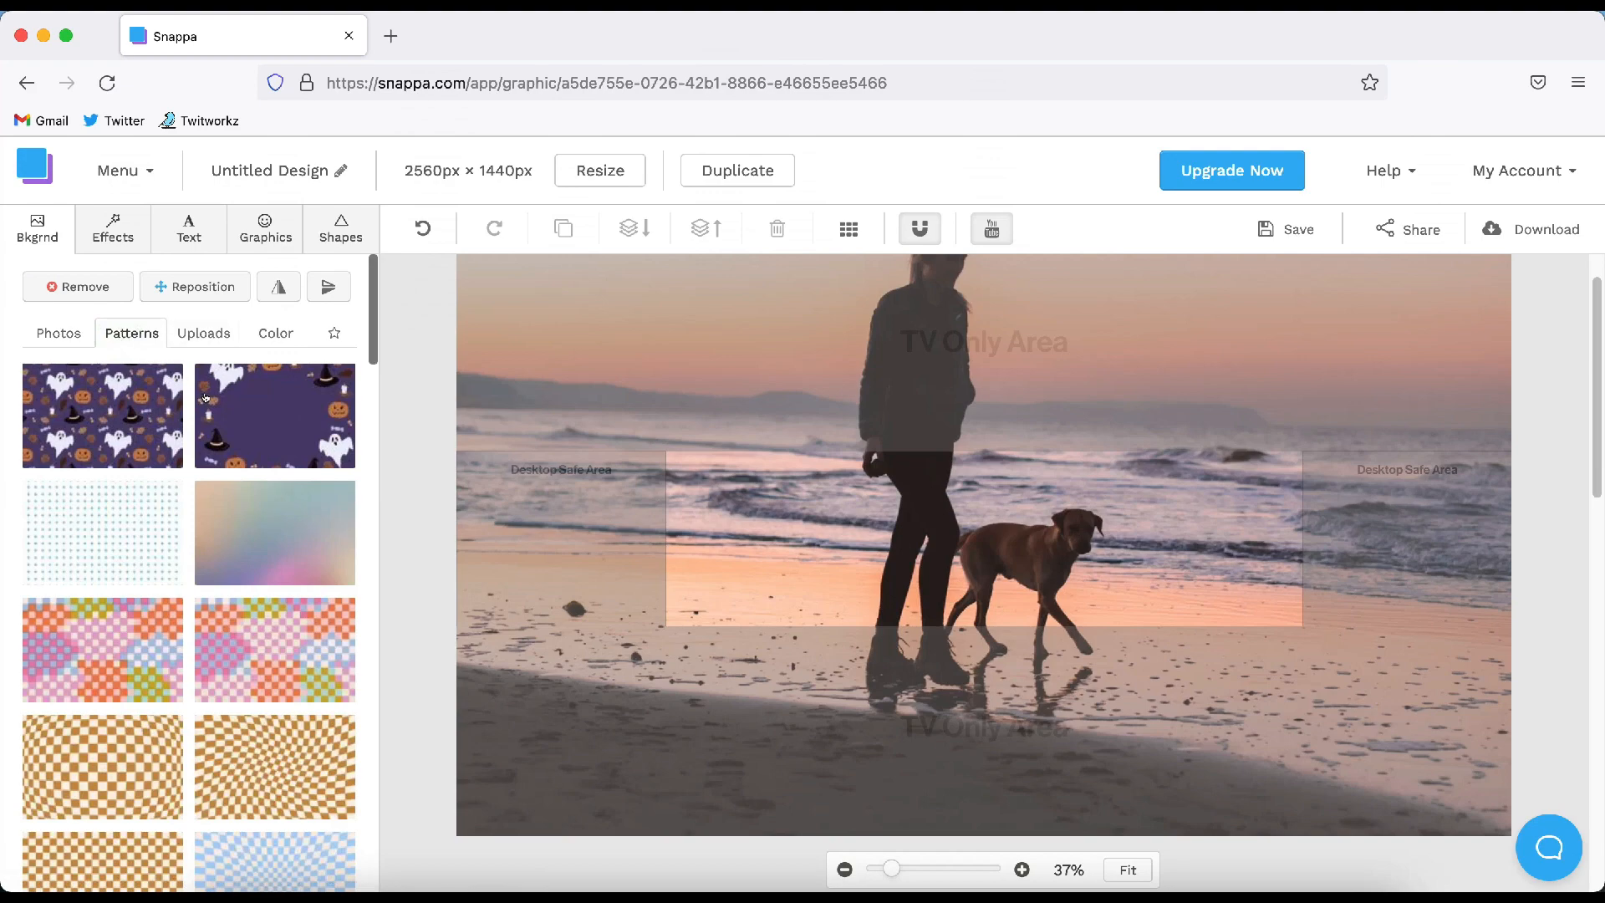
{"action": "scroll", "coordinate": [212, 401], "scroll_direction": "down", "scroll_amount": 10}
{"action": "scroll", "coordinate": [224, 397], "scroll_direction": "up", "scroll_amount": 10}
Search the icon graphics for "paw prints" and add the solid dark grey four-toed paw print to the banner
{"action": "left_click", "coordinate": [257, 233]}
{"action": "left_click", "coordinate": [162, 336]}
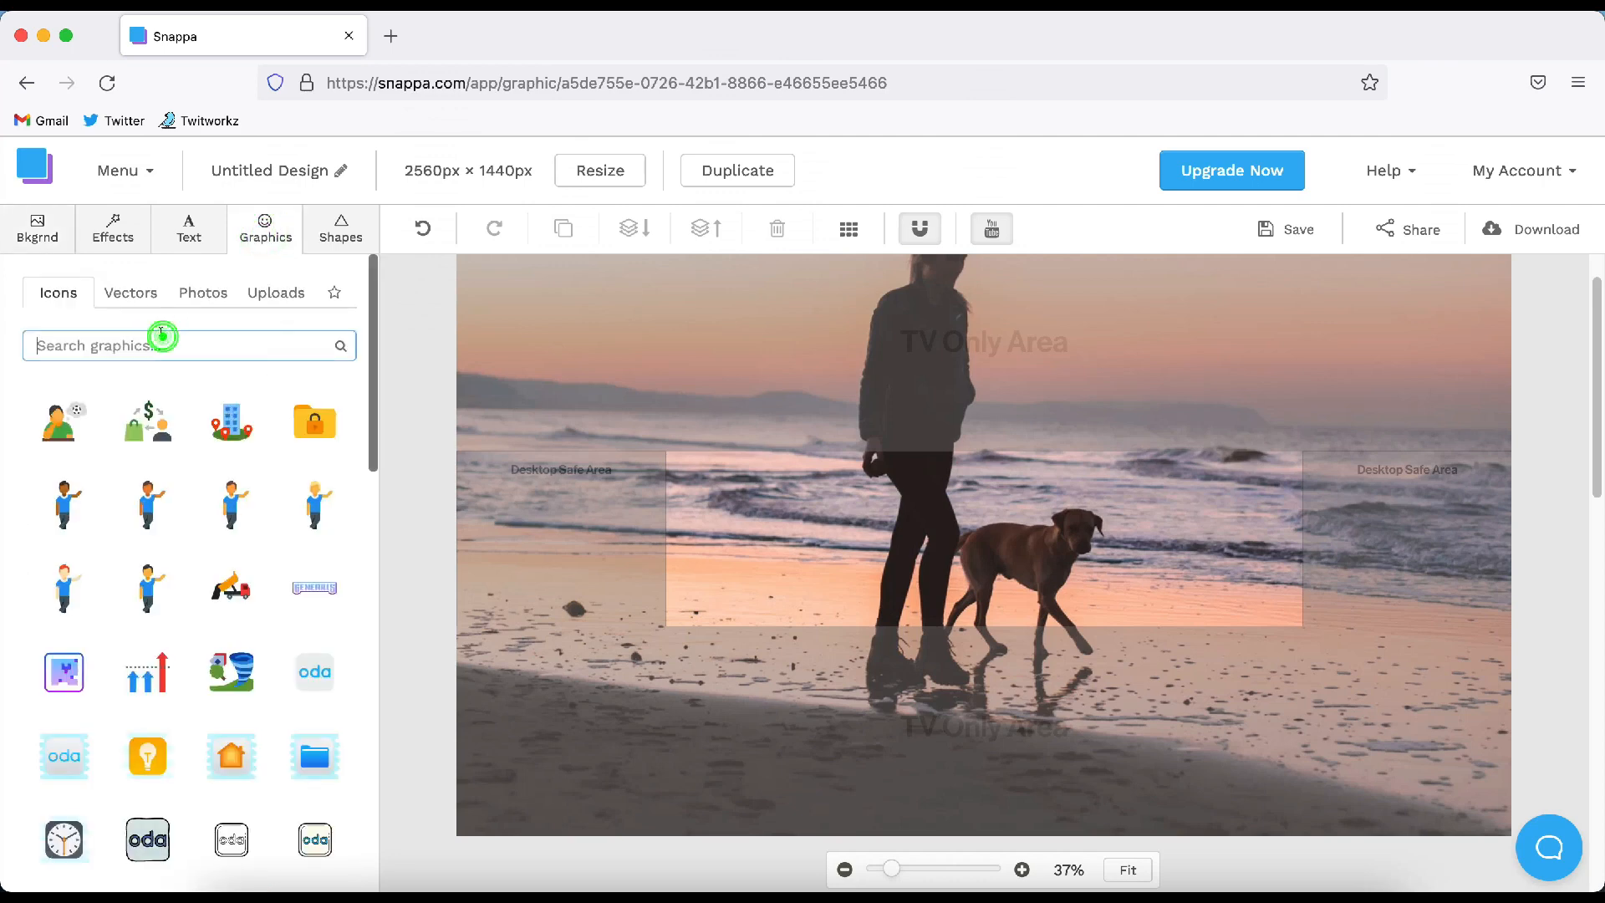
{"action": "type", "text": "paw prints"}
{"action": "key", "text": "Return"}
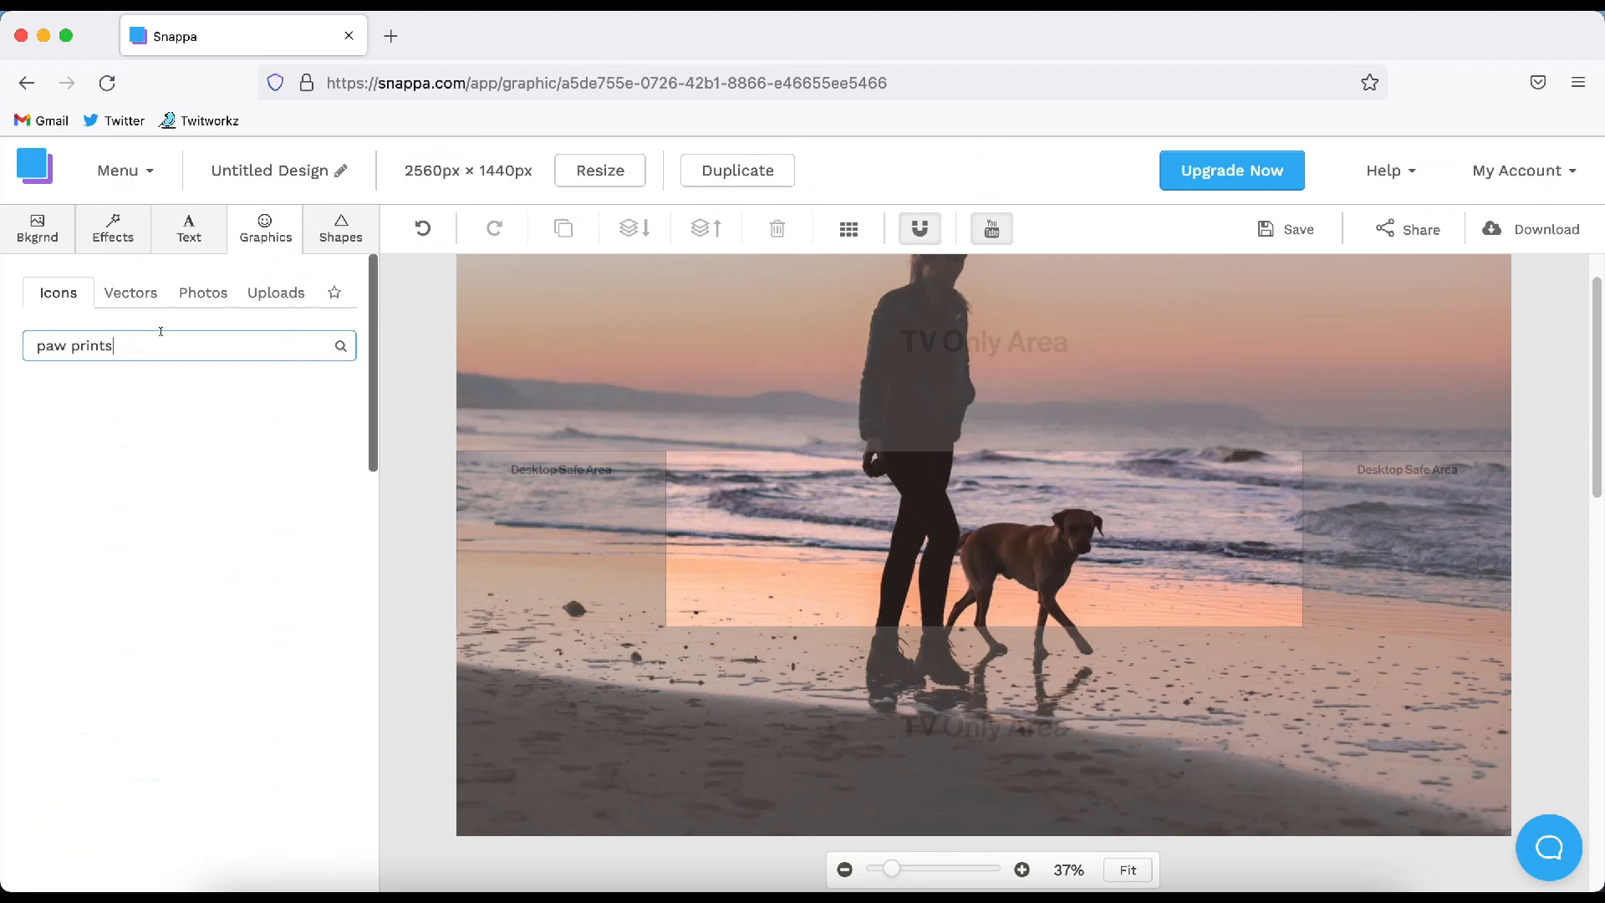
{"action": "scroll", "coordinate": [196, 504], "scroll_direction": "down", "scroll_amount": 1}
{"action": "scroll", "coordinate": [195, 503], "scroll_direction": "down", "scroll_amount": 10}
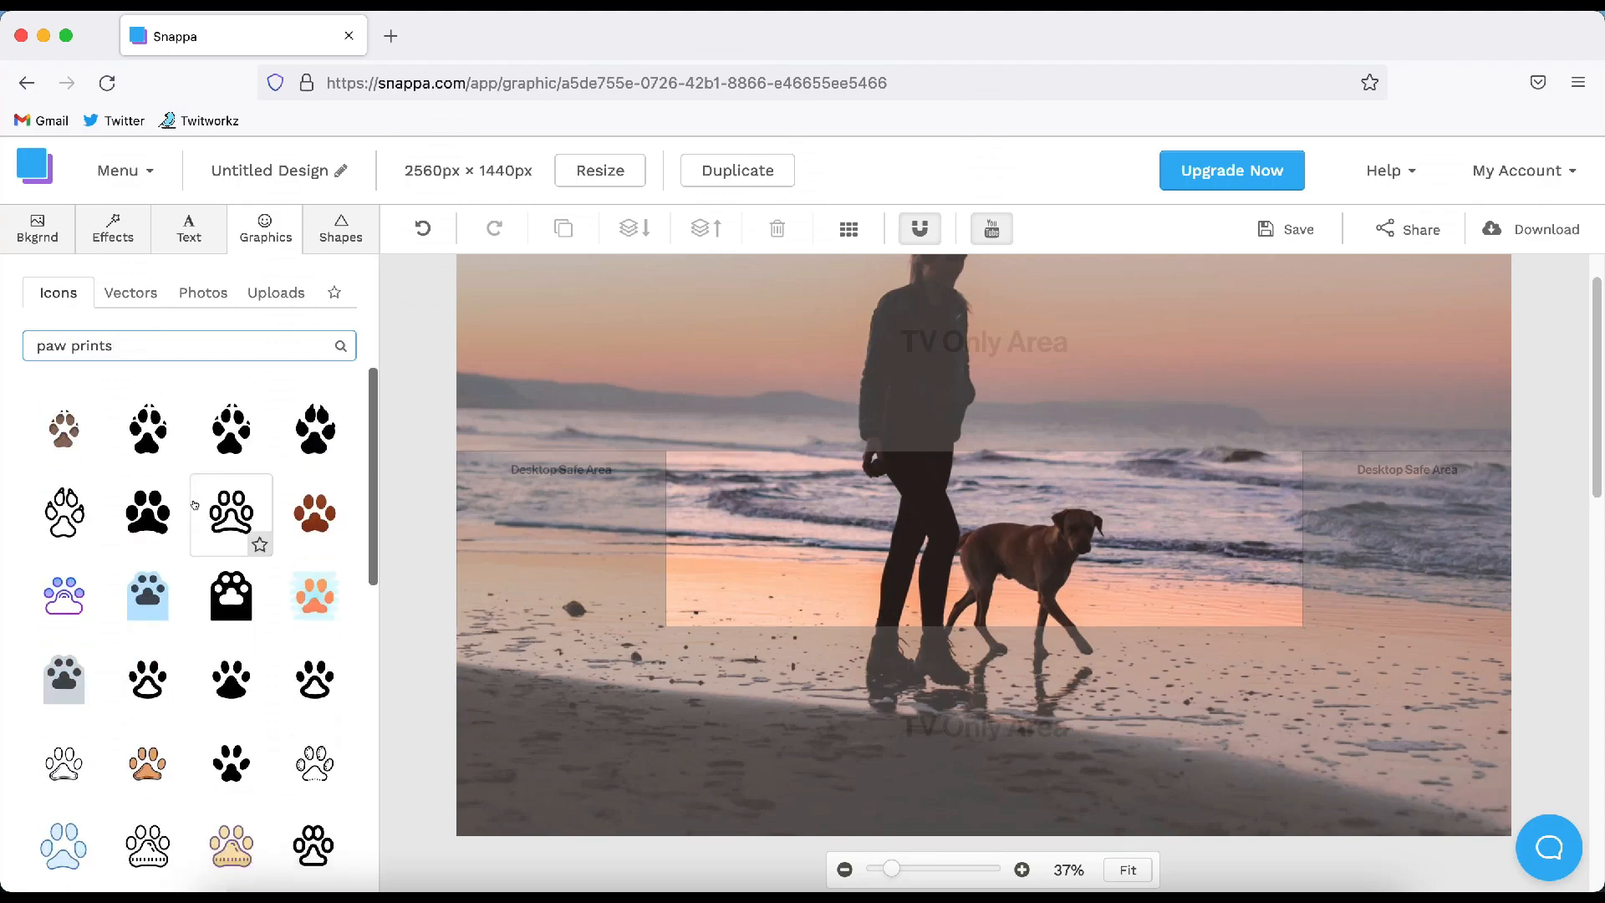
{"action": "scroll", "coordinate": [191, 500], "scroll_direction": "up", "scroll_amount": 10}
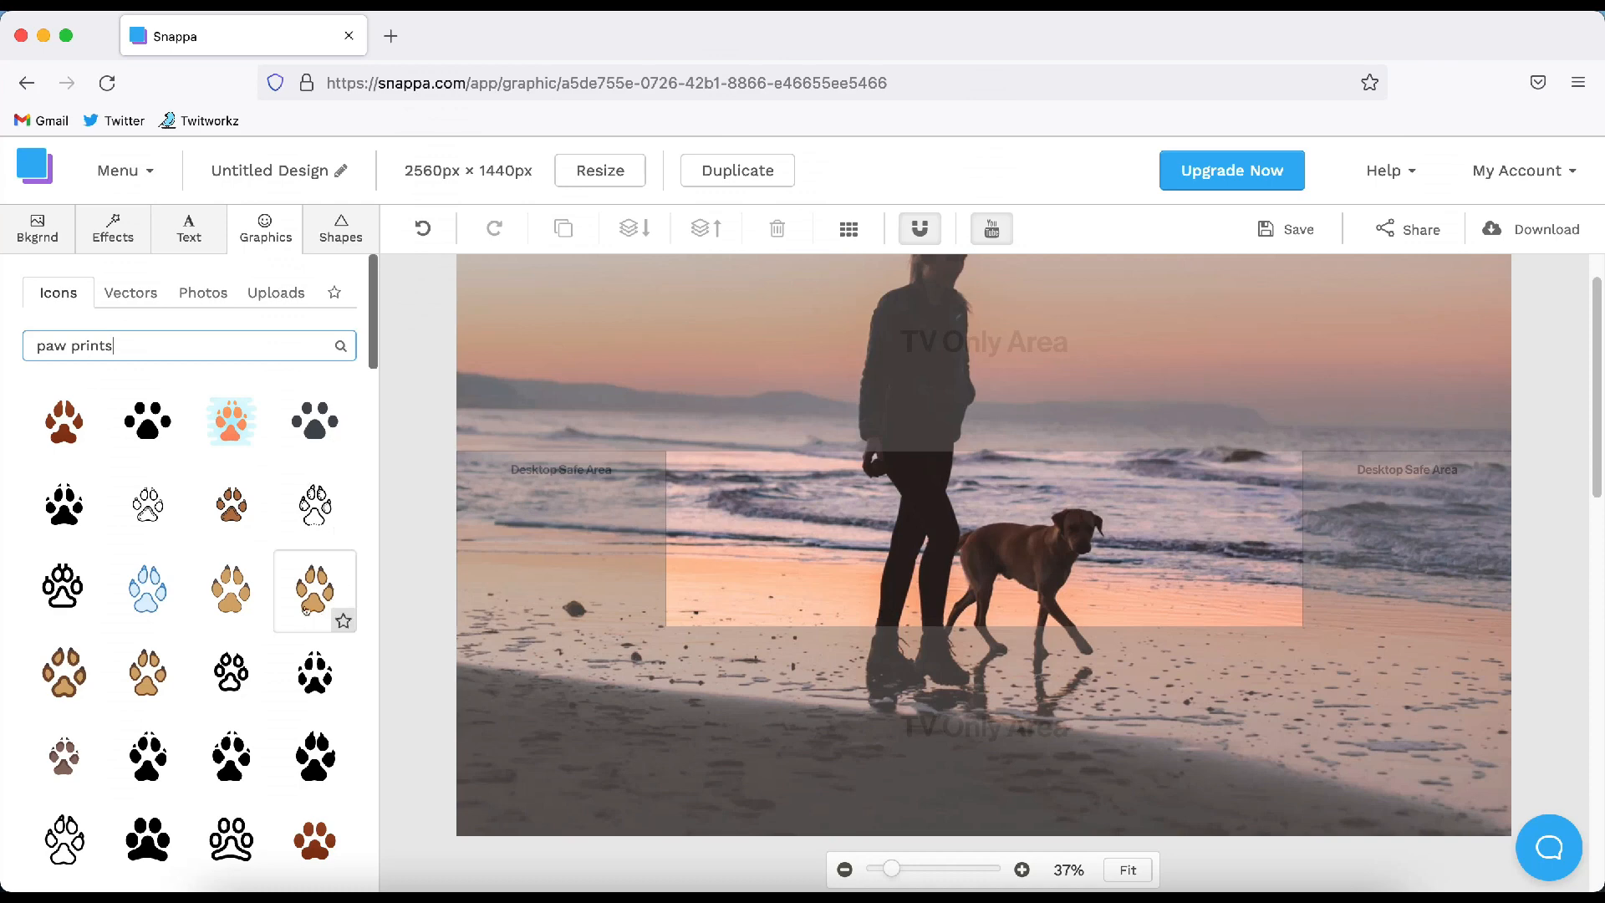
{"action": "left_click", "coordinate": [306, 415]}
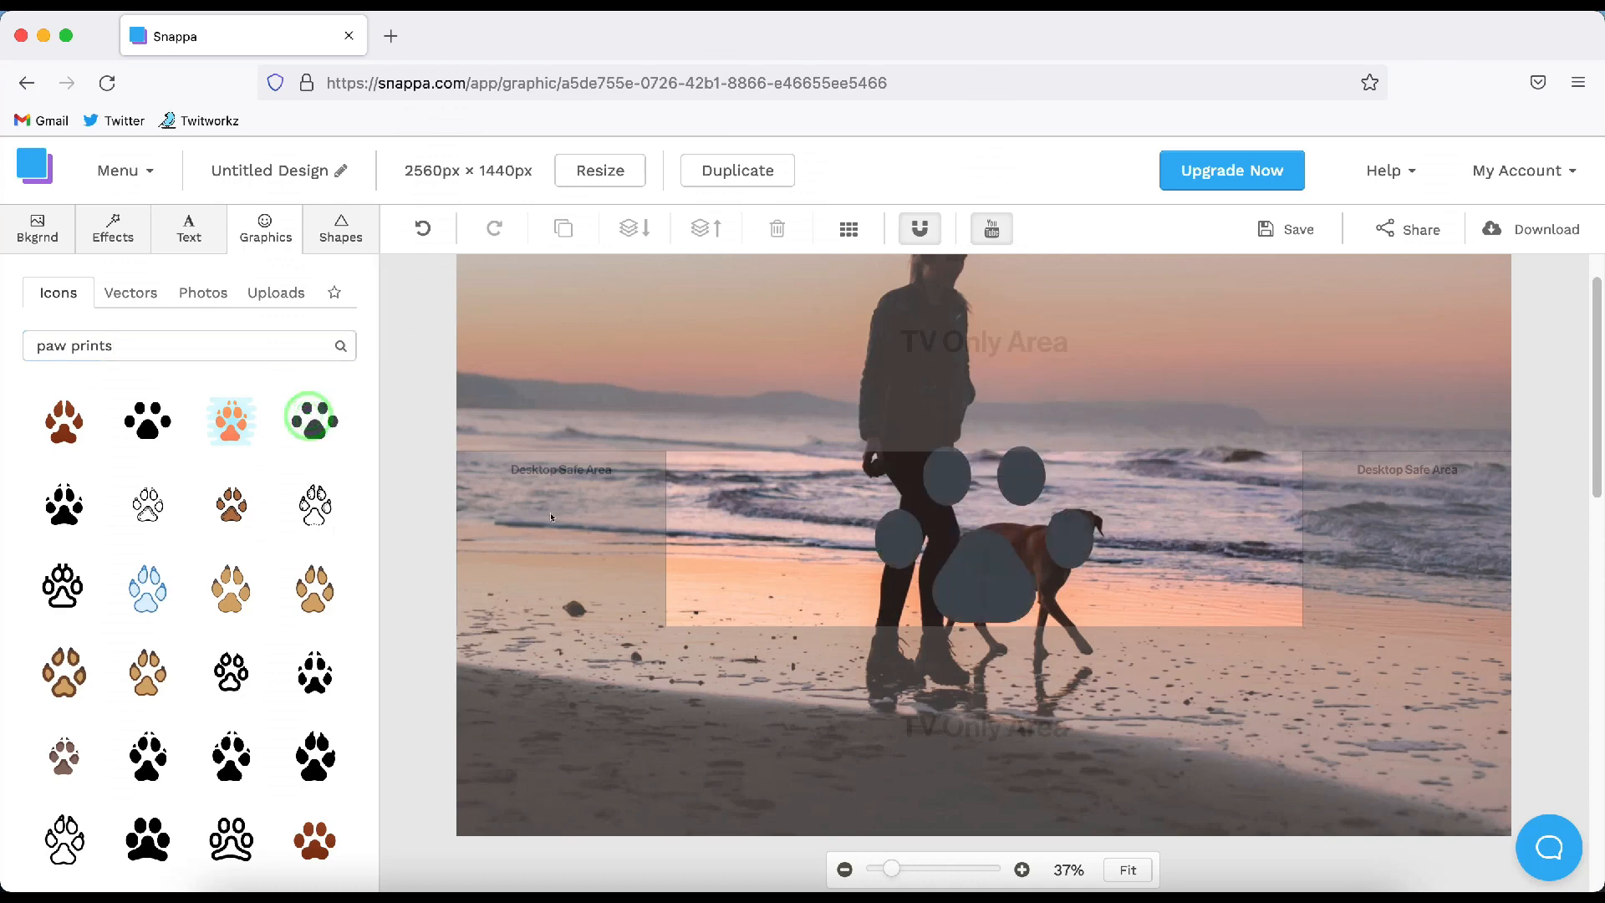
Shrink the paw print to about a third of its size and place it in the upper-left corner of the banner's central safe area
{"action": "left_click_drag", "start_coordinate": [914, 530], "coordinate": [711, 533]}
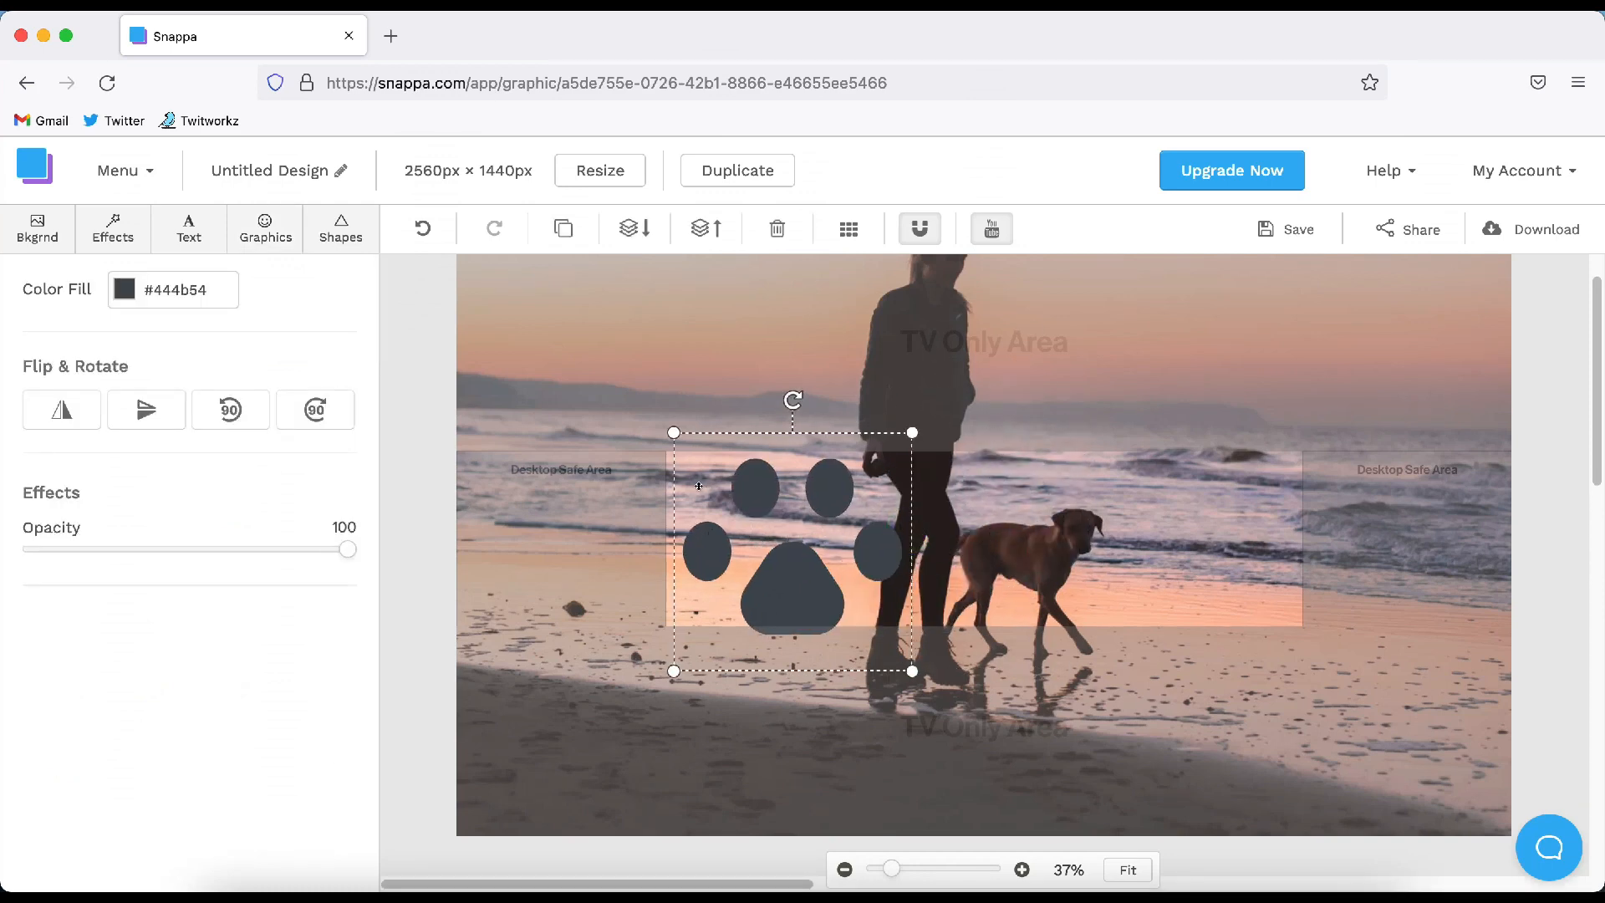
{"action": "left_click_drag", "start_coordinate": [666, 423], "coordinate": [839, 533]}
{"action": "left_click_drag", "start_coordinate": [852, 594], "coordinate": [703, 474]}
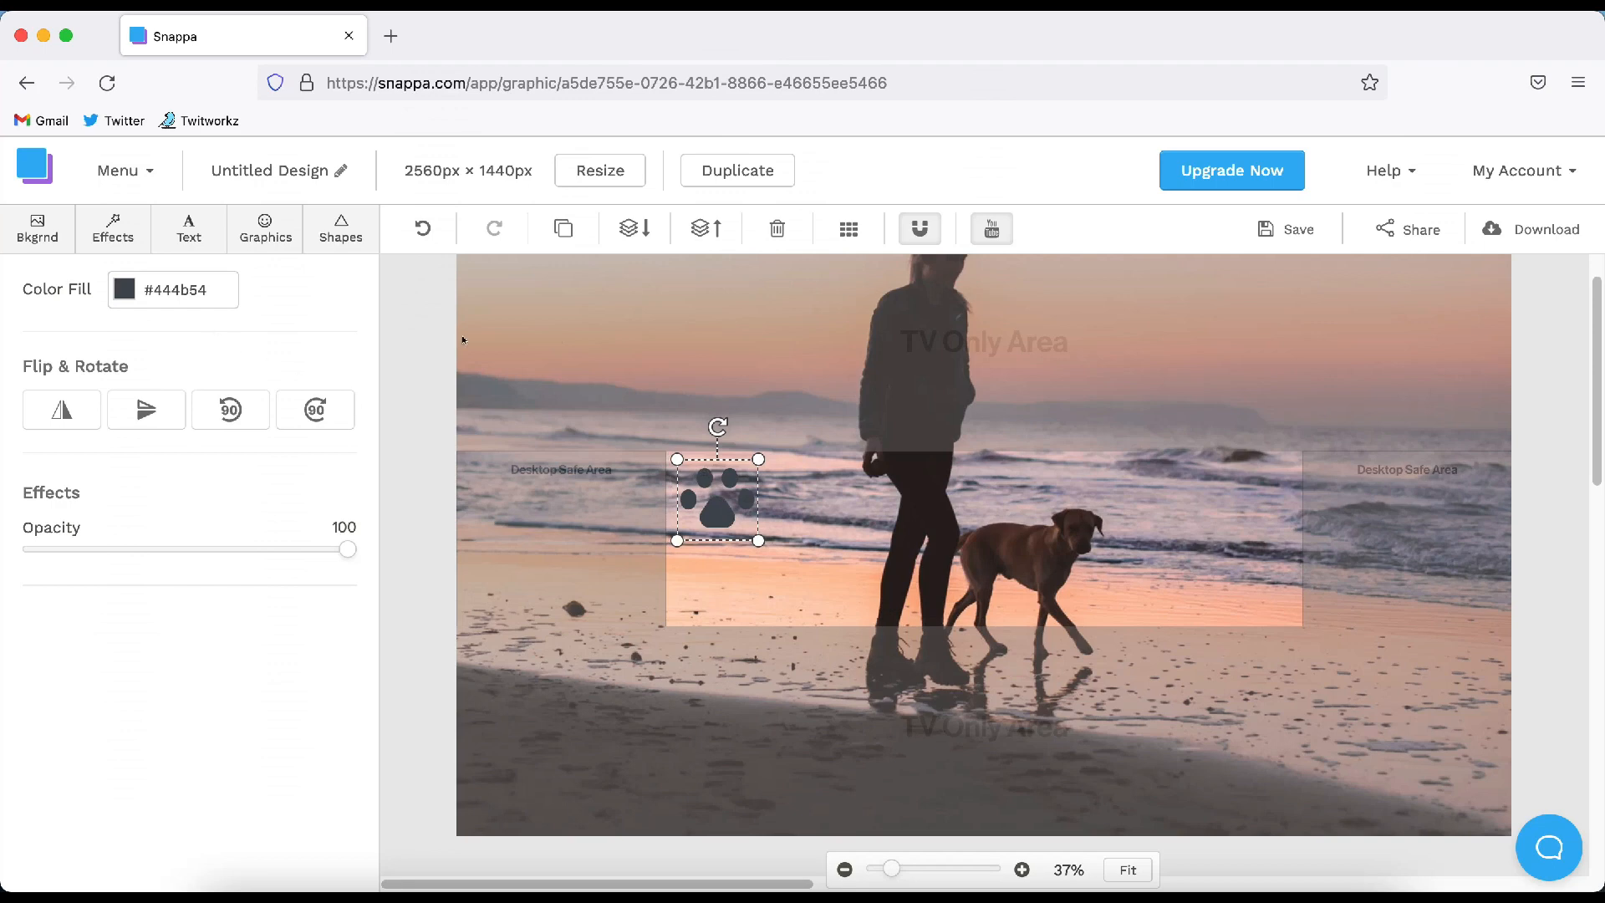
Try the dark grey #434a54 and the custom black #000000 as the paw print's fill colour
{"action": "left_click", "coordinate": [116, 290]}
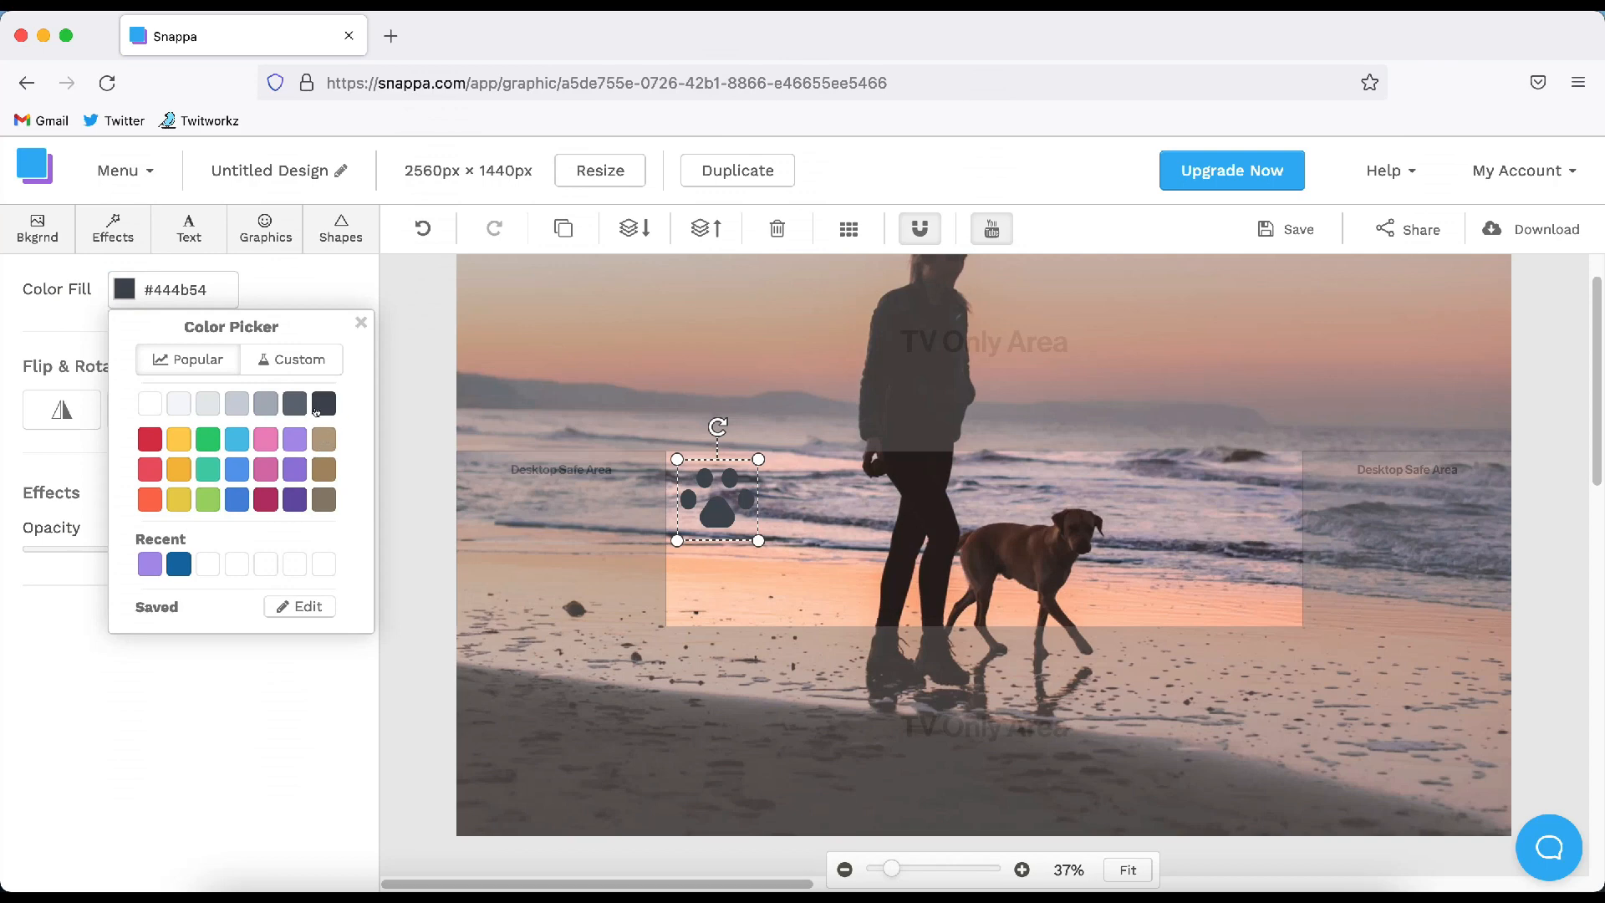
{"action": "left_click", "coordinate": [322, 406]}
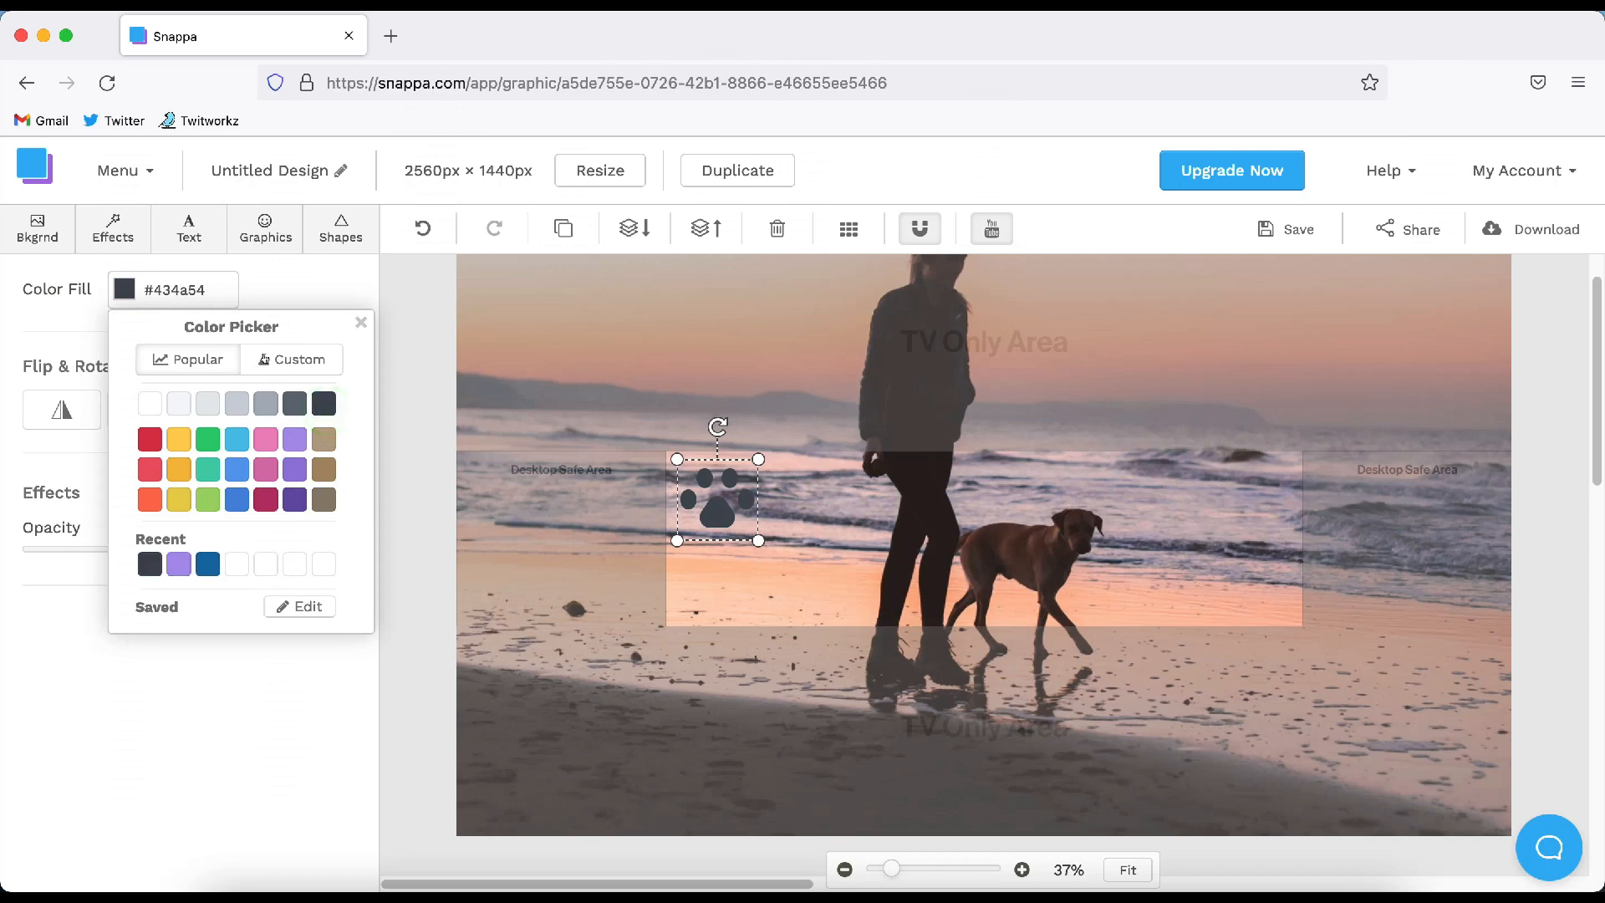
{"action": "left_click", "coordinate": [272, 359]}
{"action": "left_click_drag", "start_coordinate": [178, 503], "coordinate": [149, 575]}
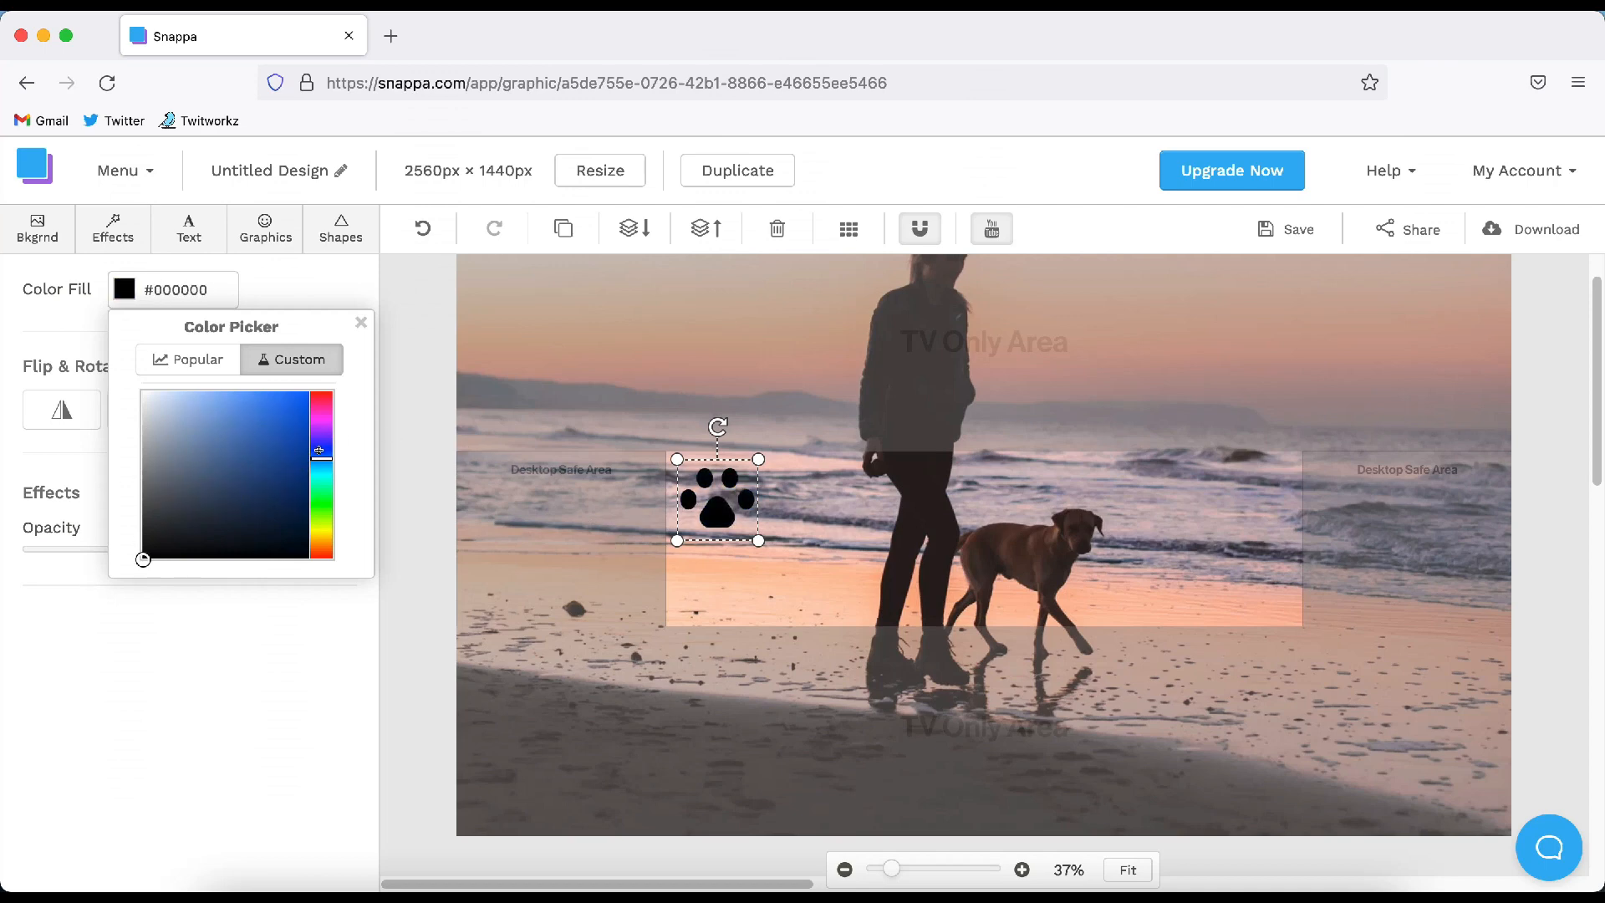
{"action": "left_click_drag", "start_coordinate": [319, 450], "coordinate": [322, 499]}
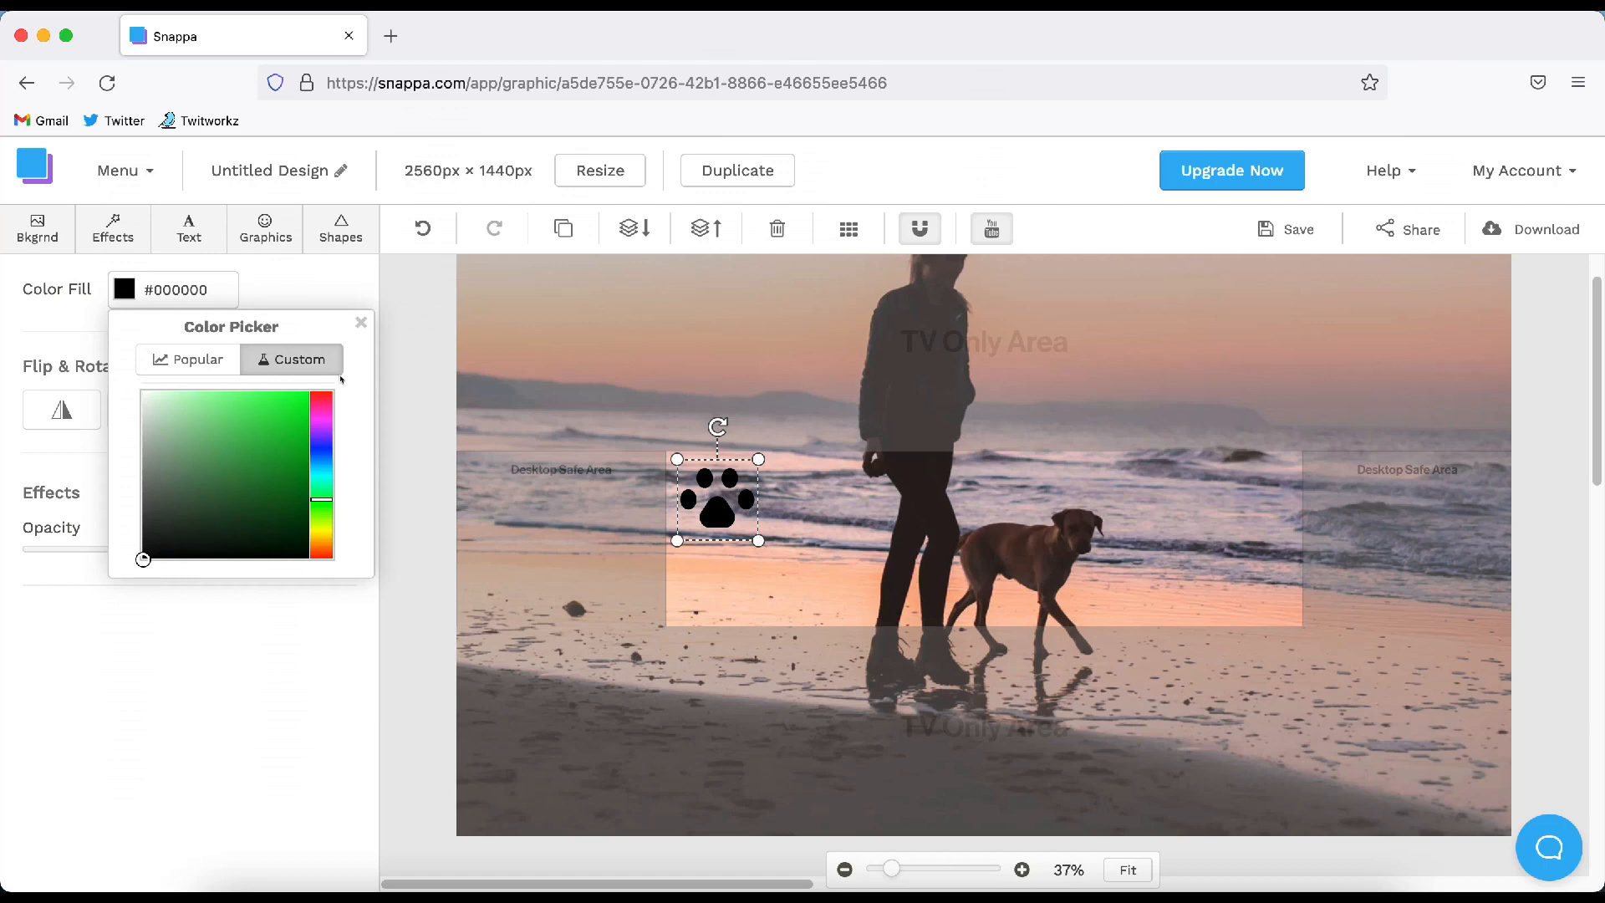
{"action": "left_click", "coordinate": [361, 323]}
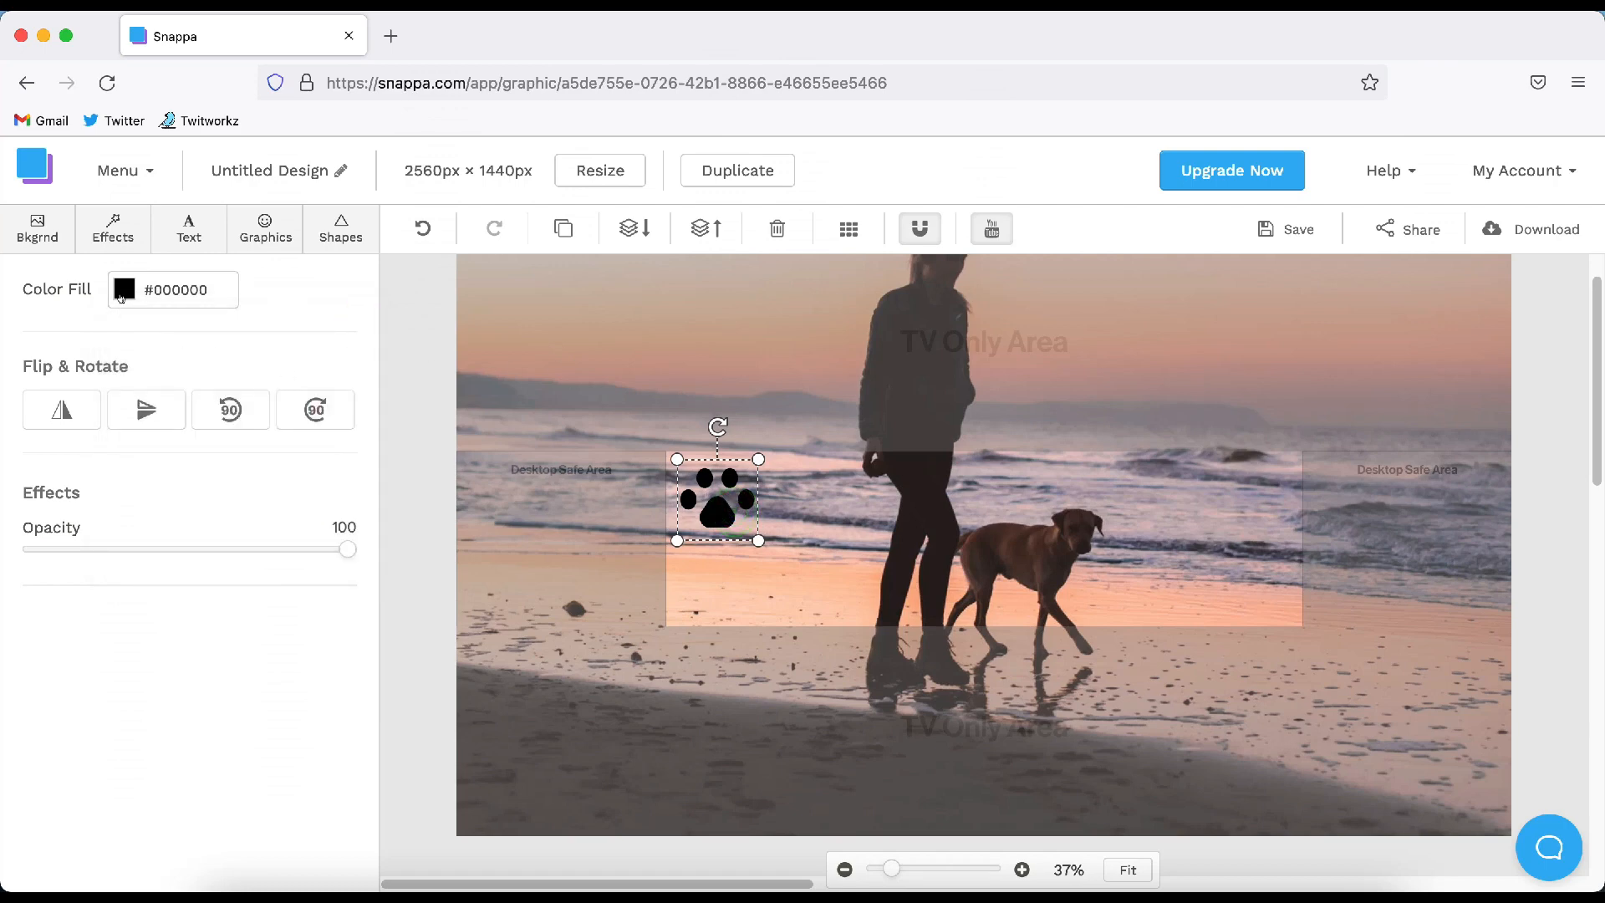
Set the paw print's fill to the custom orange-brown #bf8313
{"action": "left_click", "coordinate": [121, 297]}
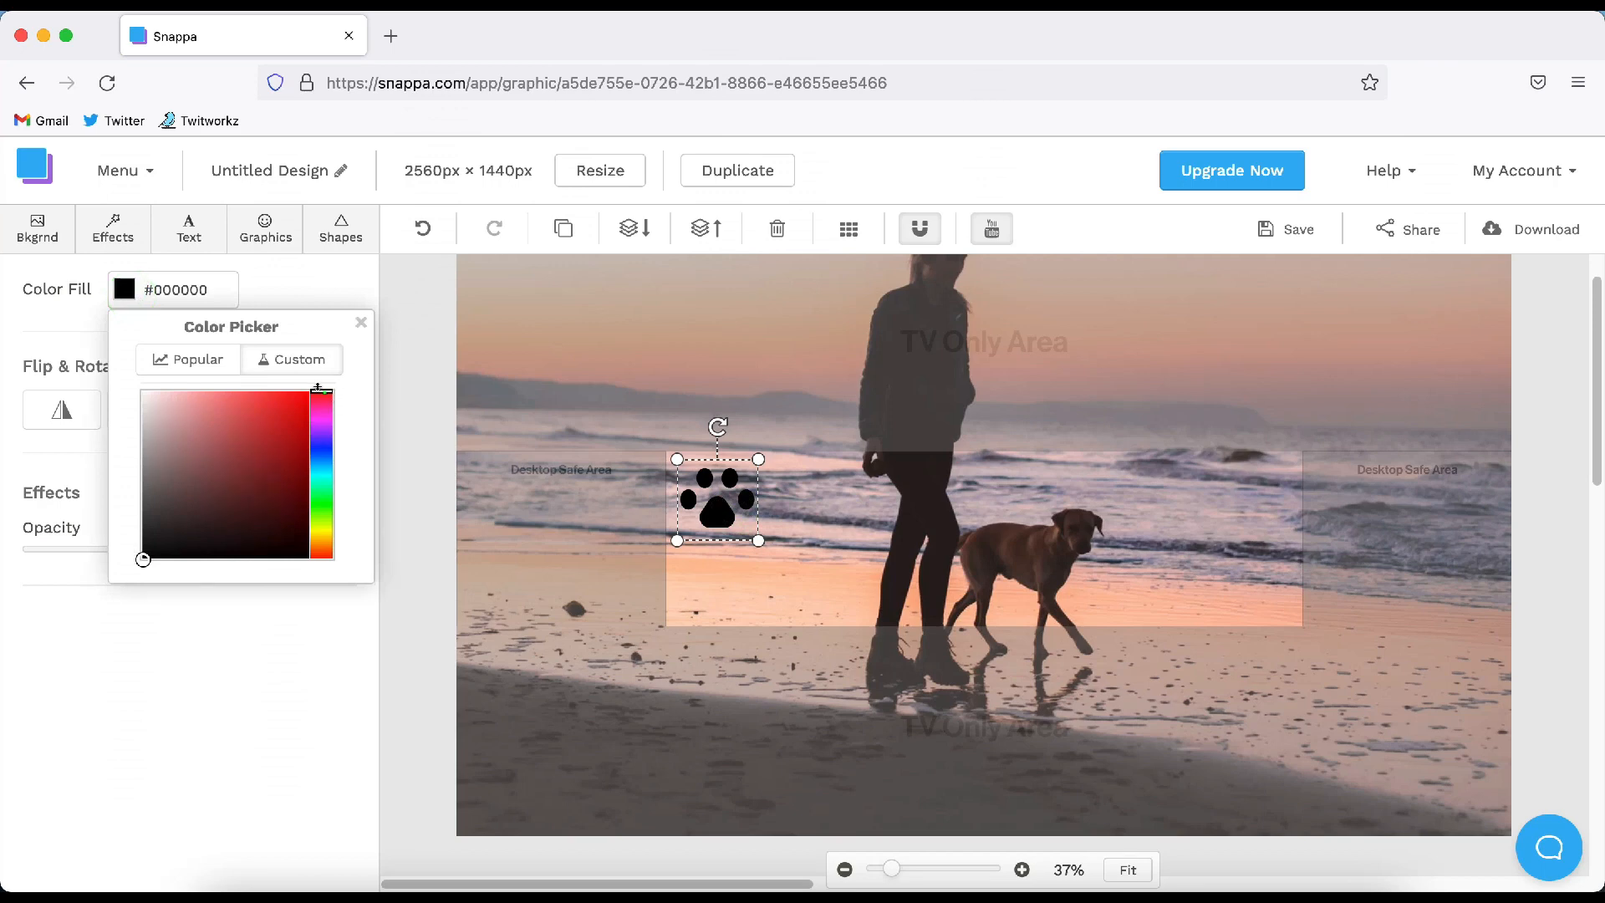
{"action": "left_click_drag", "start_coordinate": [318, 387], "coordinate": [316, 535]}
{"action": "mouse_move", "coordinate": [252, 466]}
{"action": "left_mouse_down"}
{"action": "mouse_move", "coordinate": [286, 427]}
{"action": "mouse_move", "coordinate": [276, 404]}
{"action": "mouse_move", "coordinate": [285, 427]}
{"action": "left_mouse_up"}
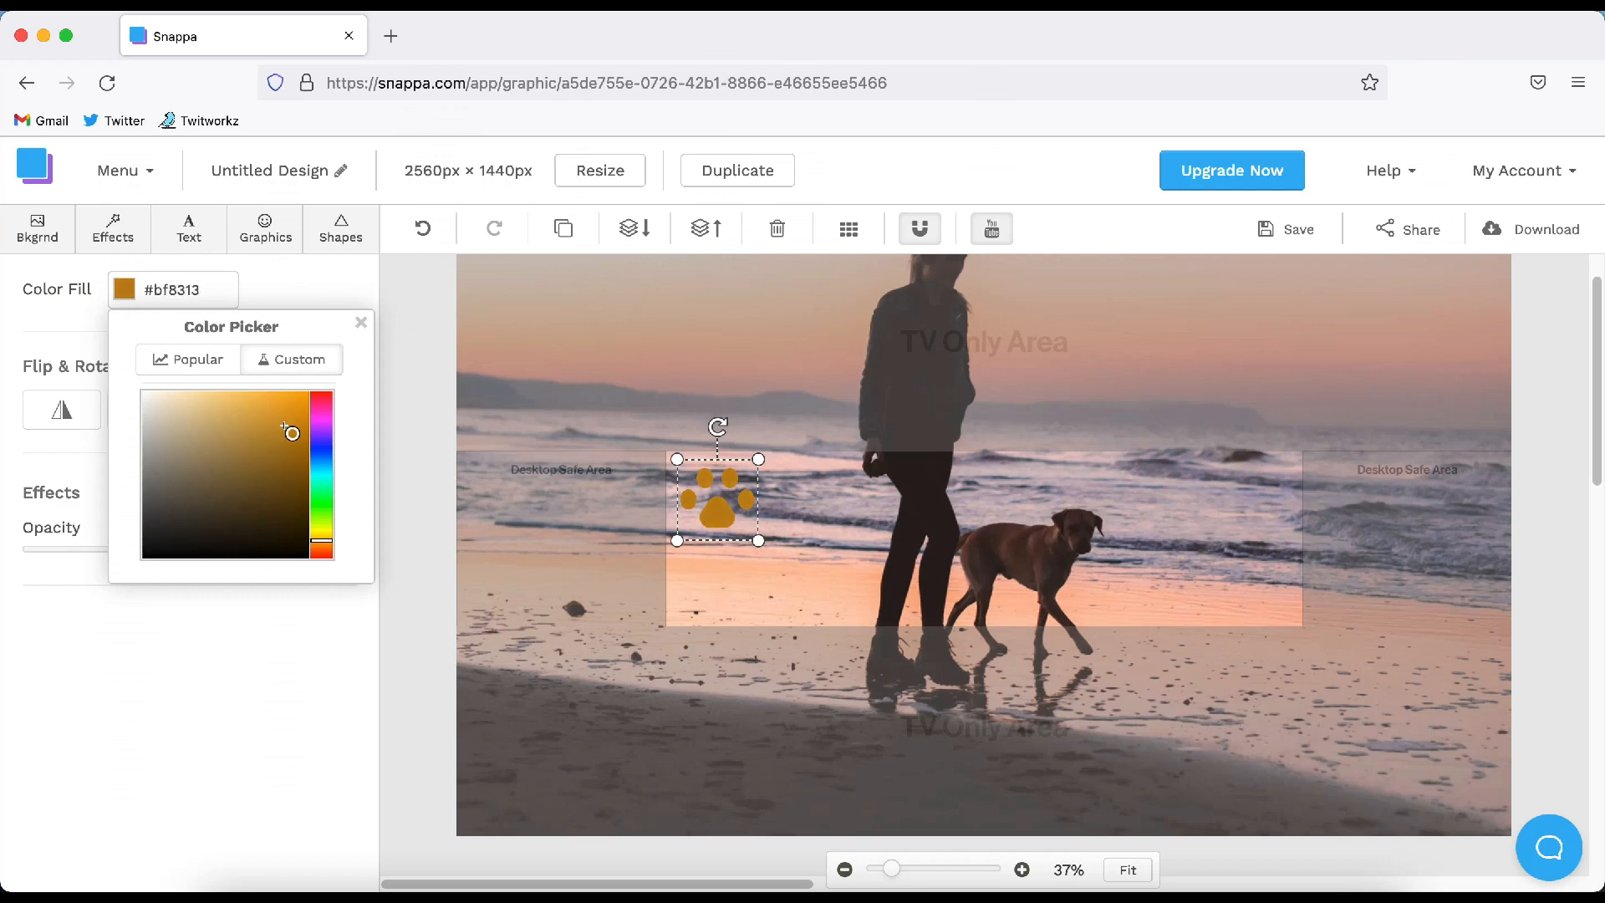
{"action": "left_click", "coordinate": [714, 510]}
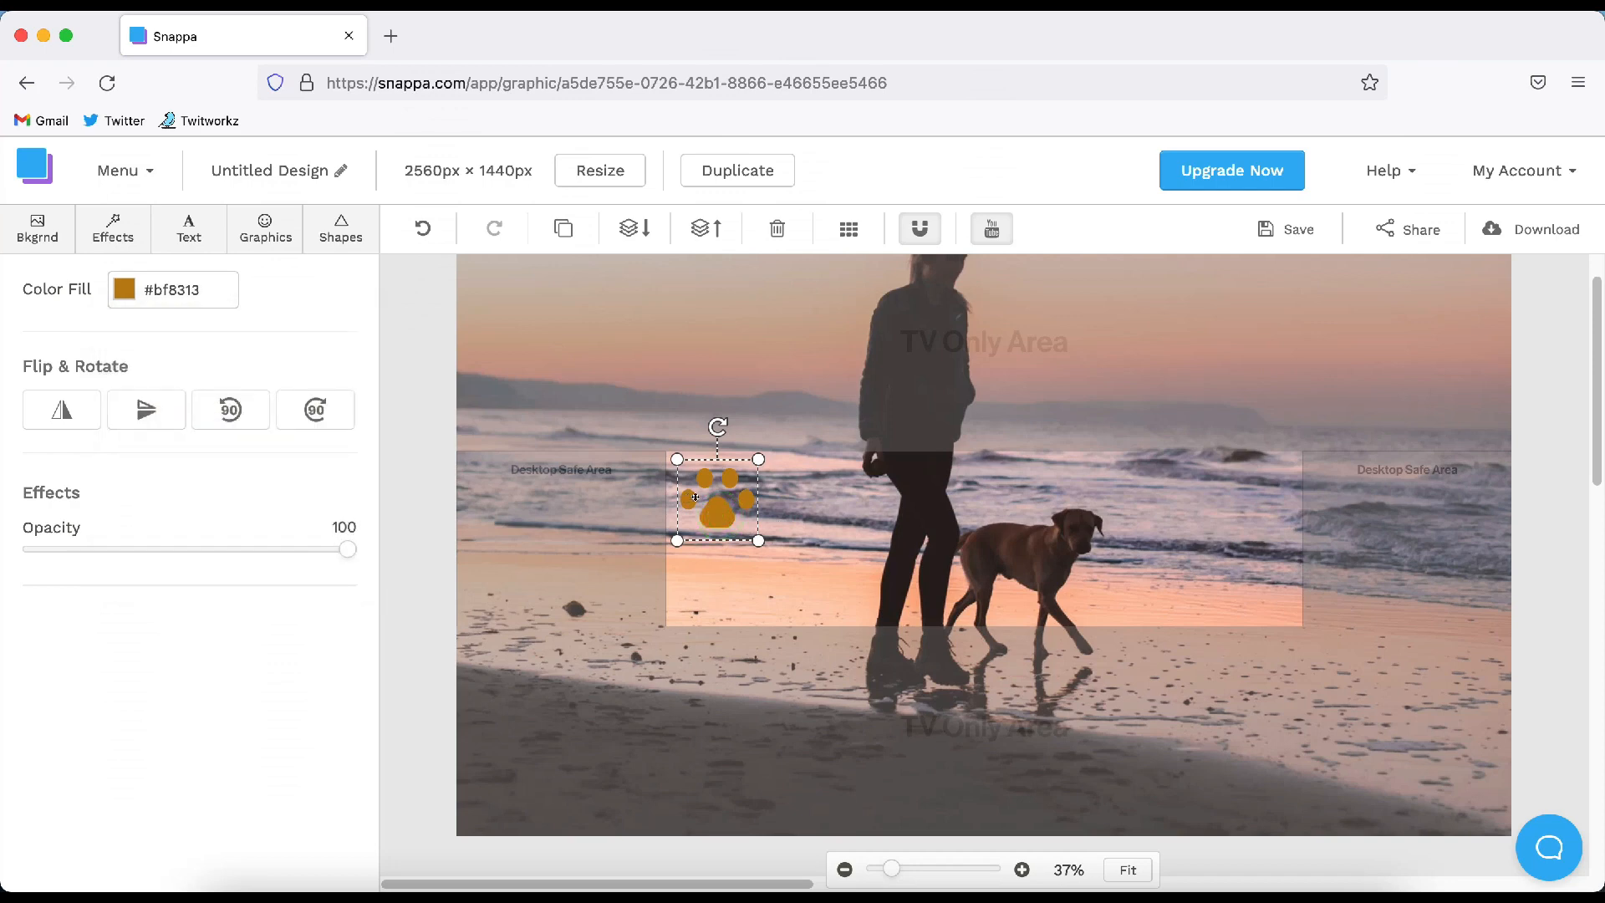
Copy the orange-brown paw print and place the duplicate in the upper-right corner of the central safe area
{"action": "right_click", "coordinate": [697, 502]}
{"action": "left_click", "coordinate": [697, 504]}
{"action": "key", "text": "super+v"}
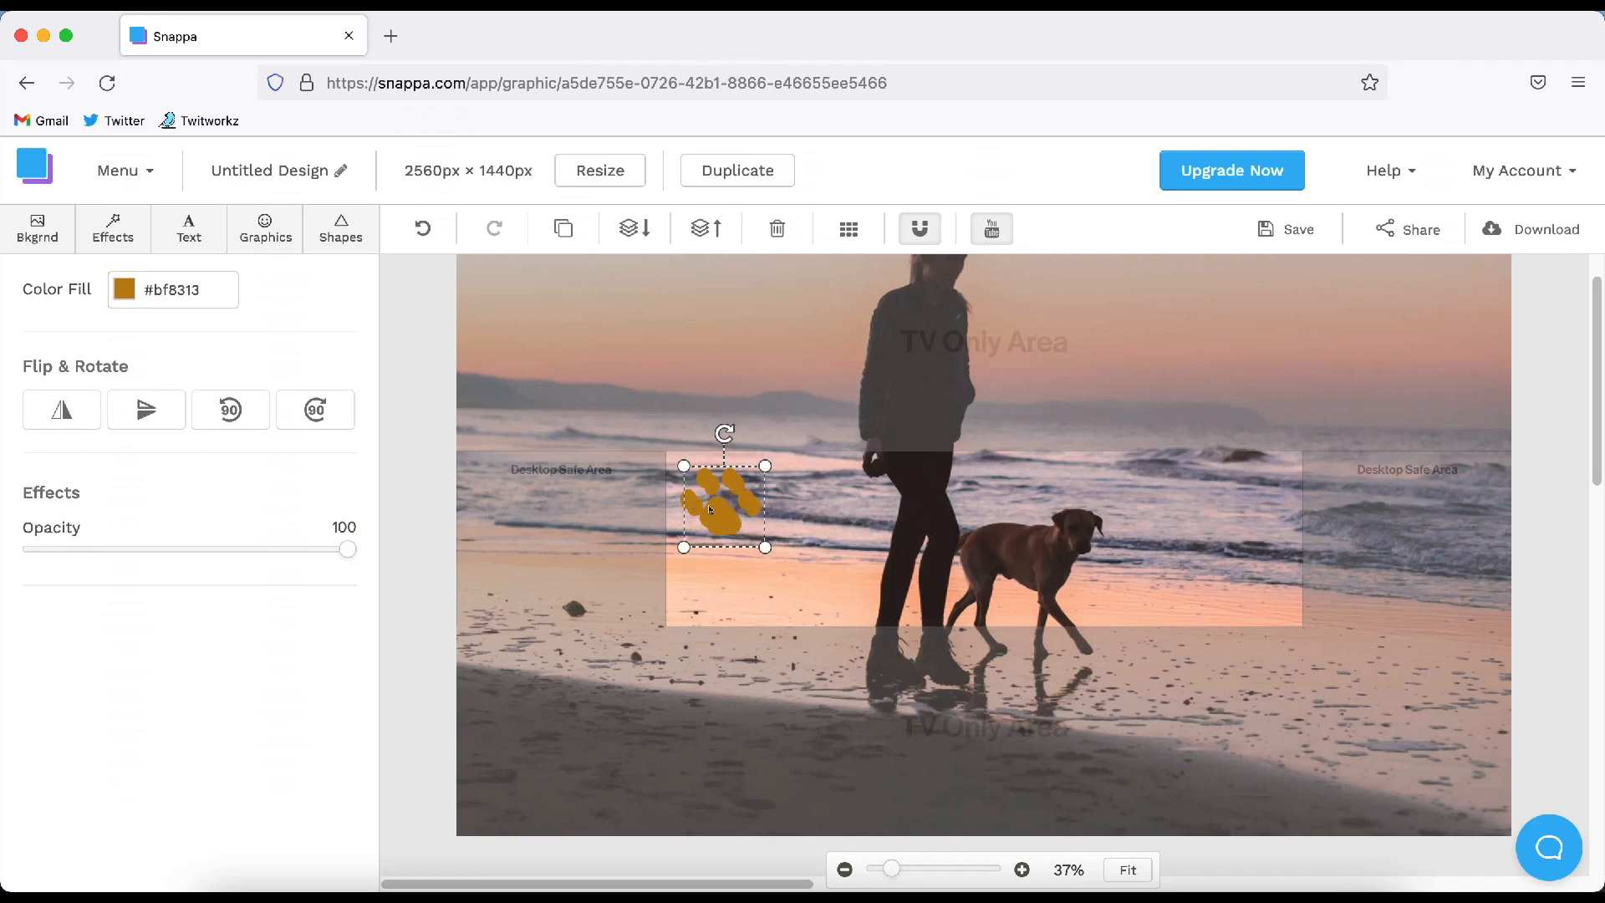
{"action": "left_click_drag", "start_coordinate": [711, 509], "coordinate": [1252, 497]}
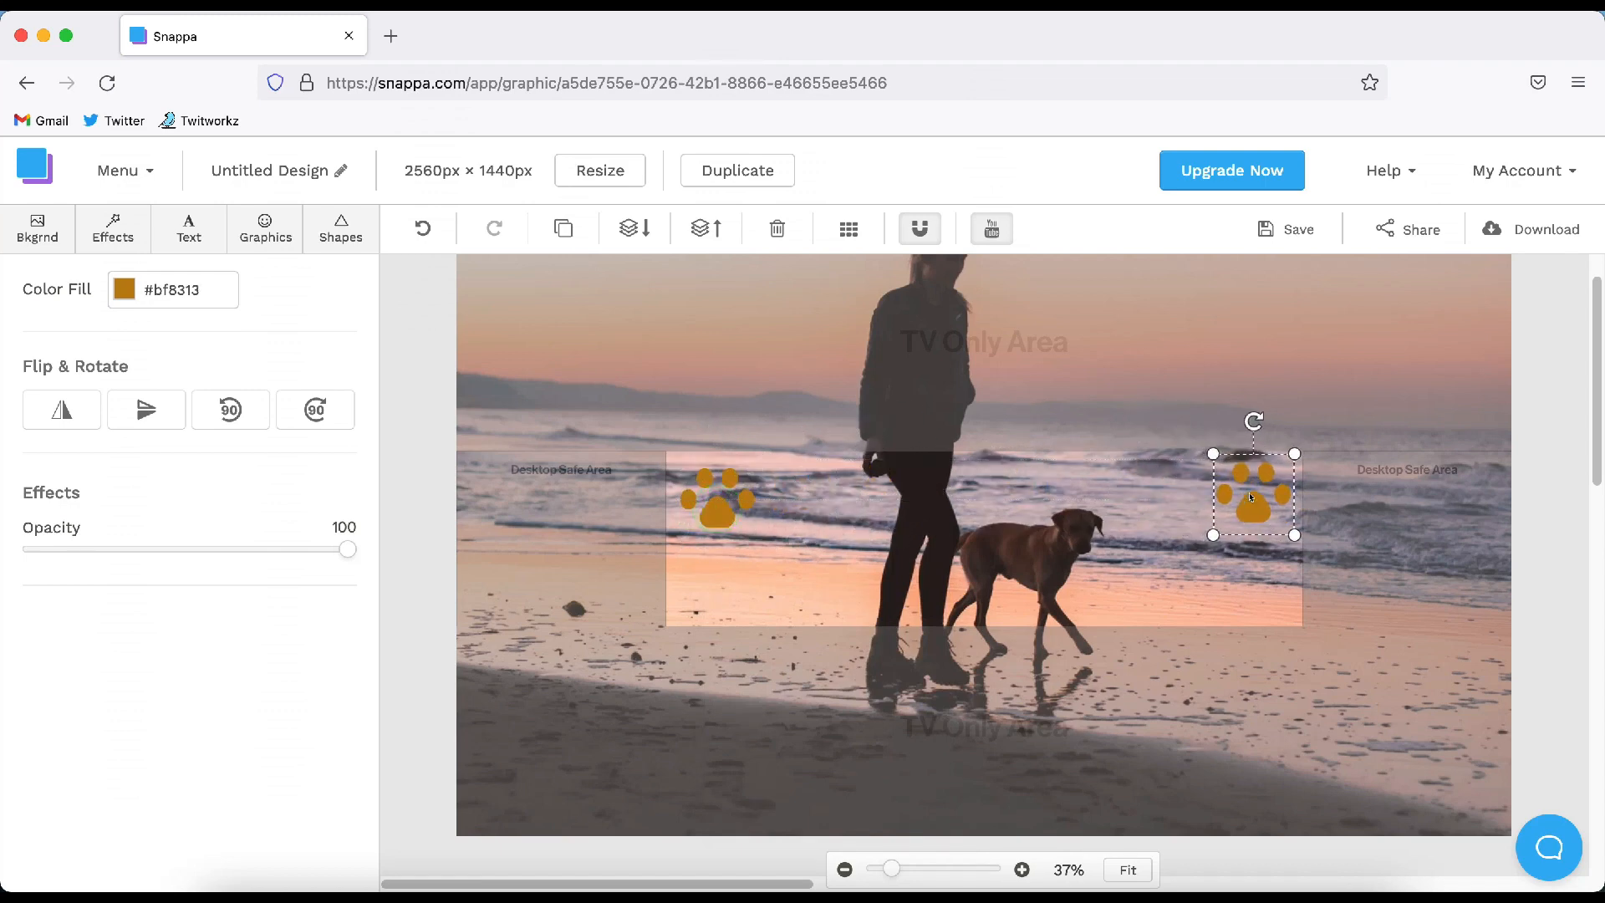
{"action": "left_click", "coordinate": [1261, 599]}
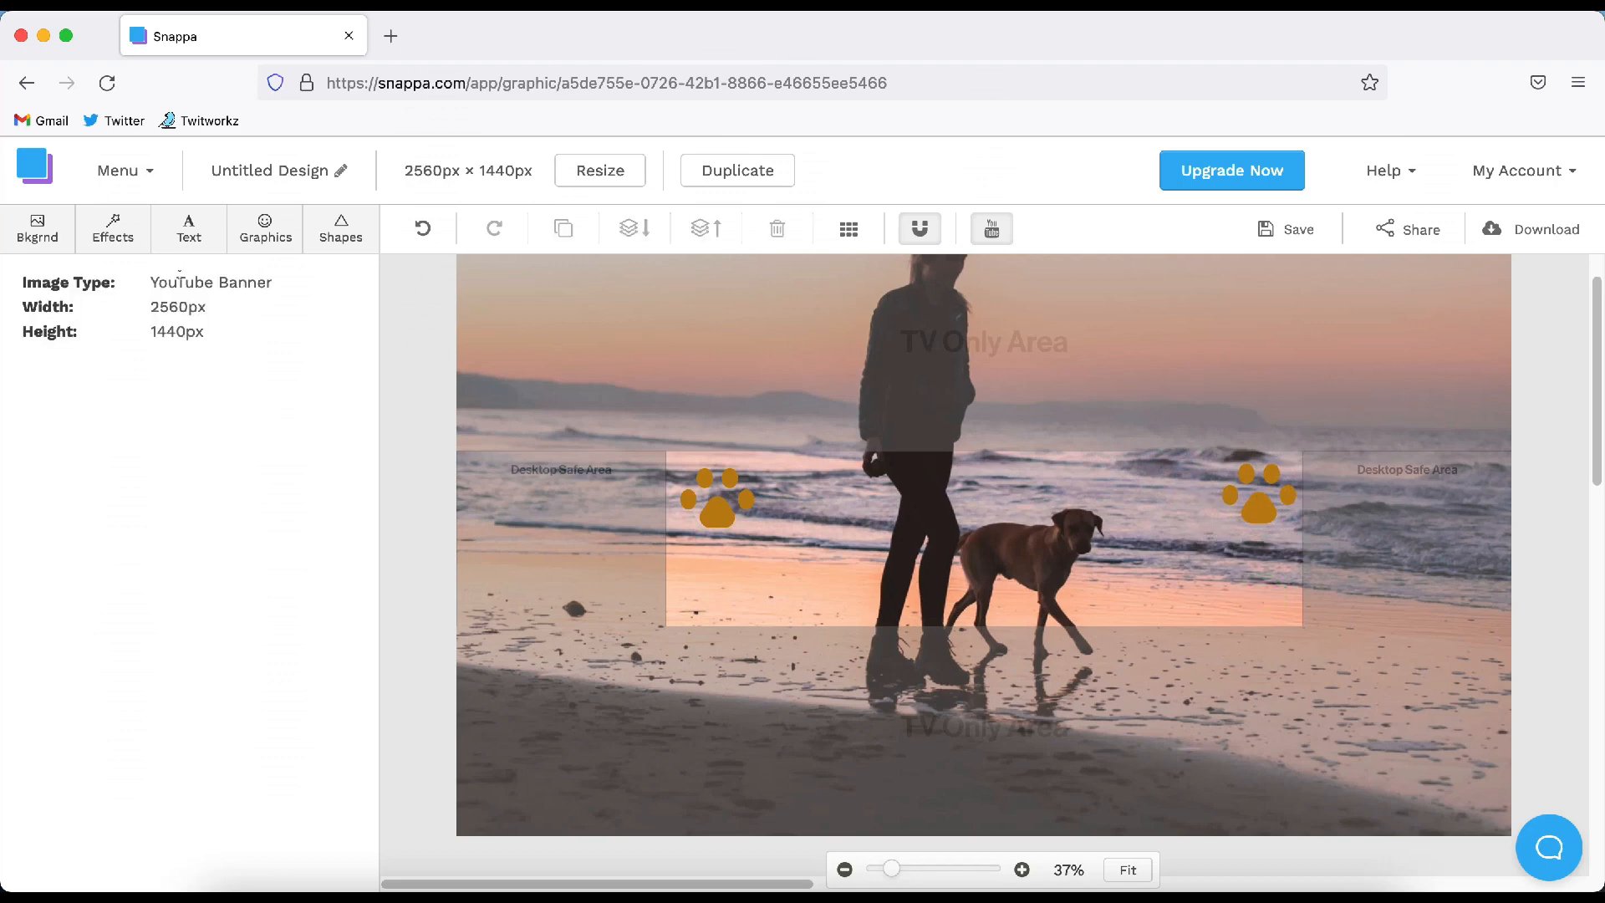
Add a heading reading "DOG NEWS" to the banner's central safe area and widen its text box
{"action": "left_click", "coordinate": [187, 231]}
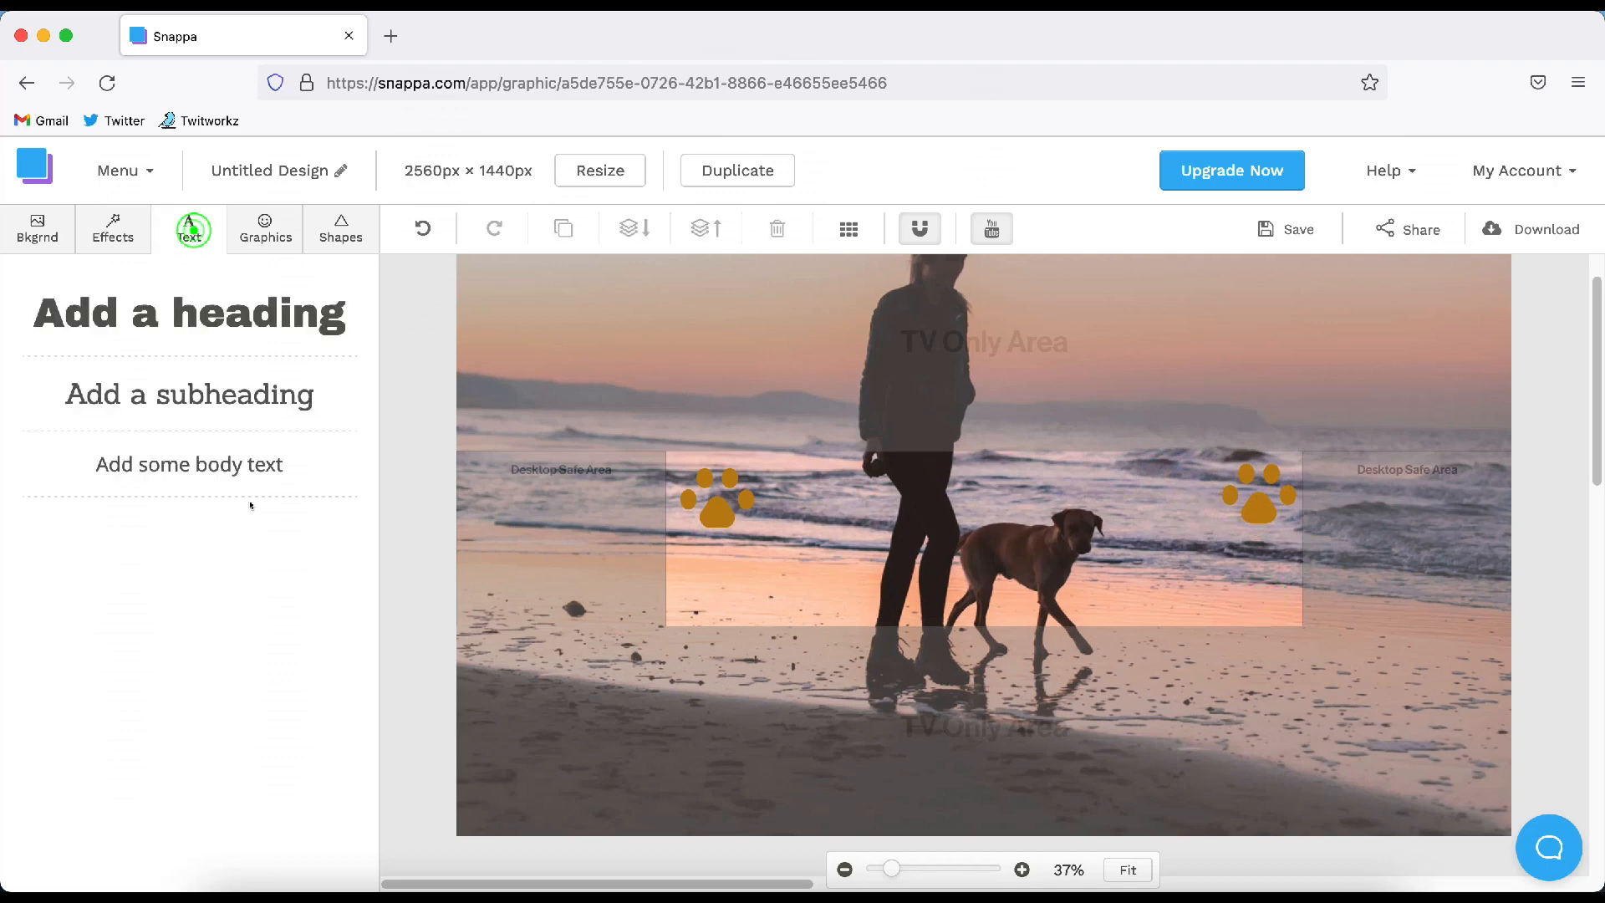
{"action": "left_click", "coordinate": [183, 326]}
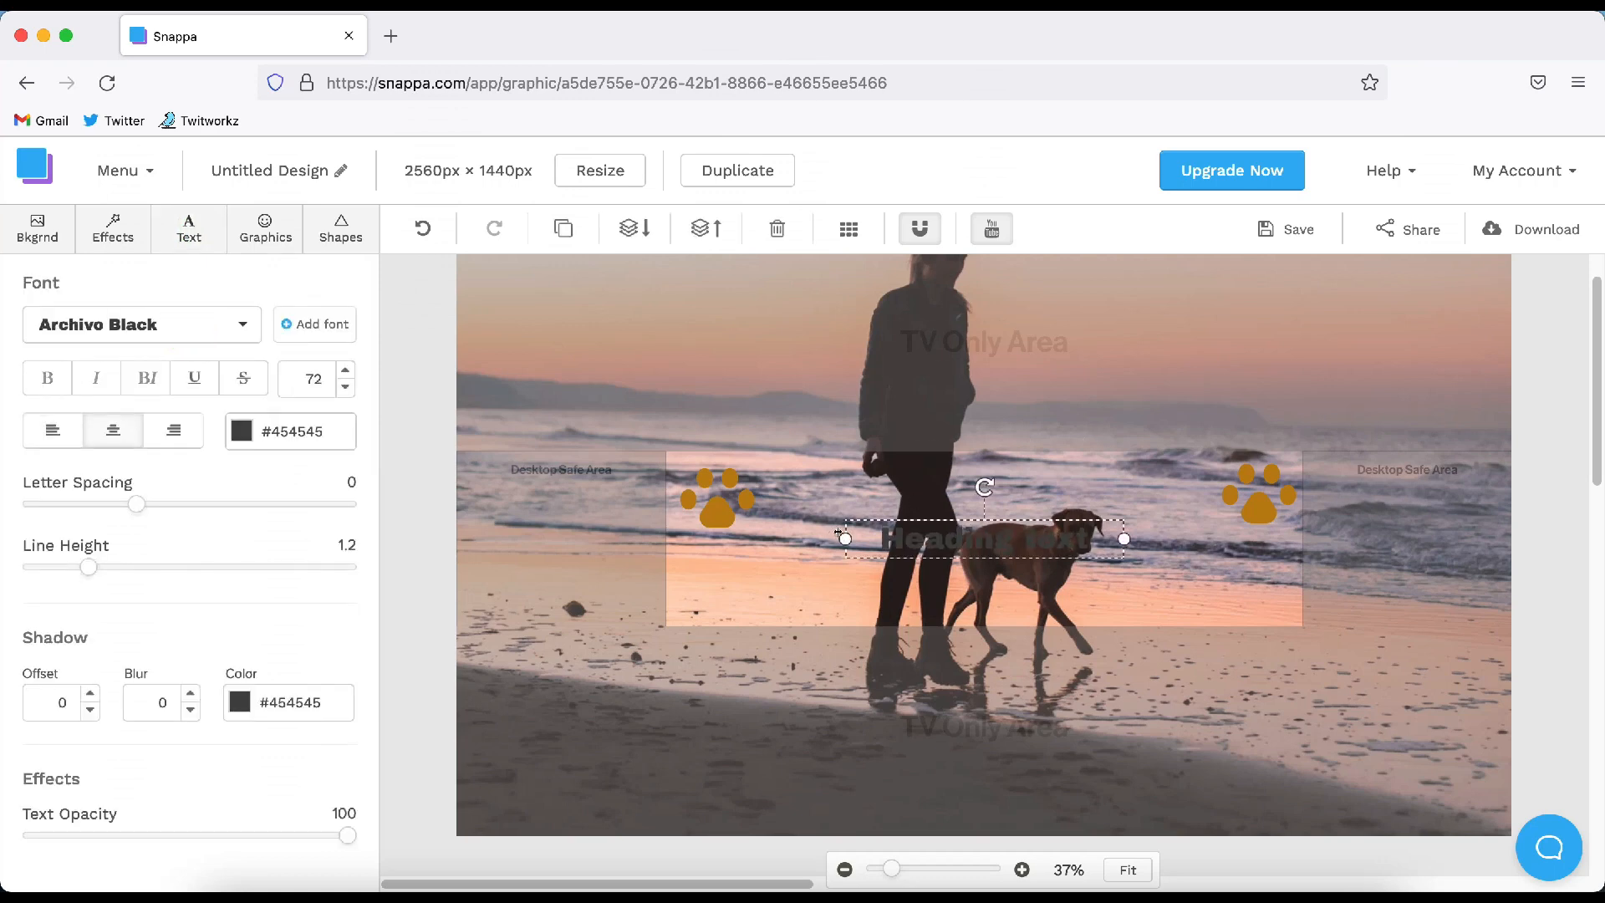
{"action": "left_click_drag", "start_coordinate": [839, 533], "coordinate": [724, 539]}
{"action": "double_click", "coordinate": [930, 533]}
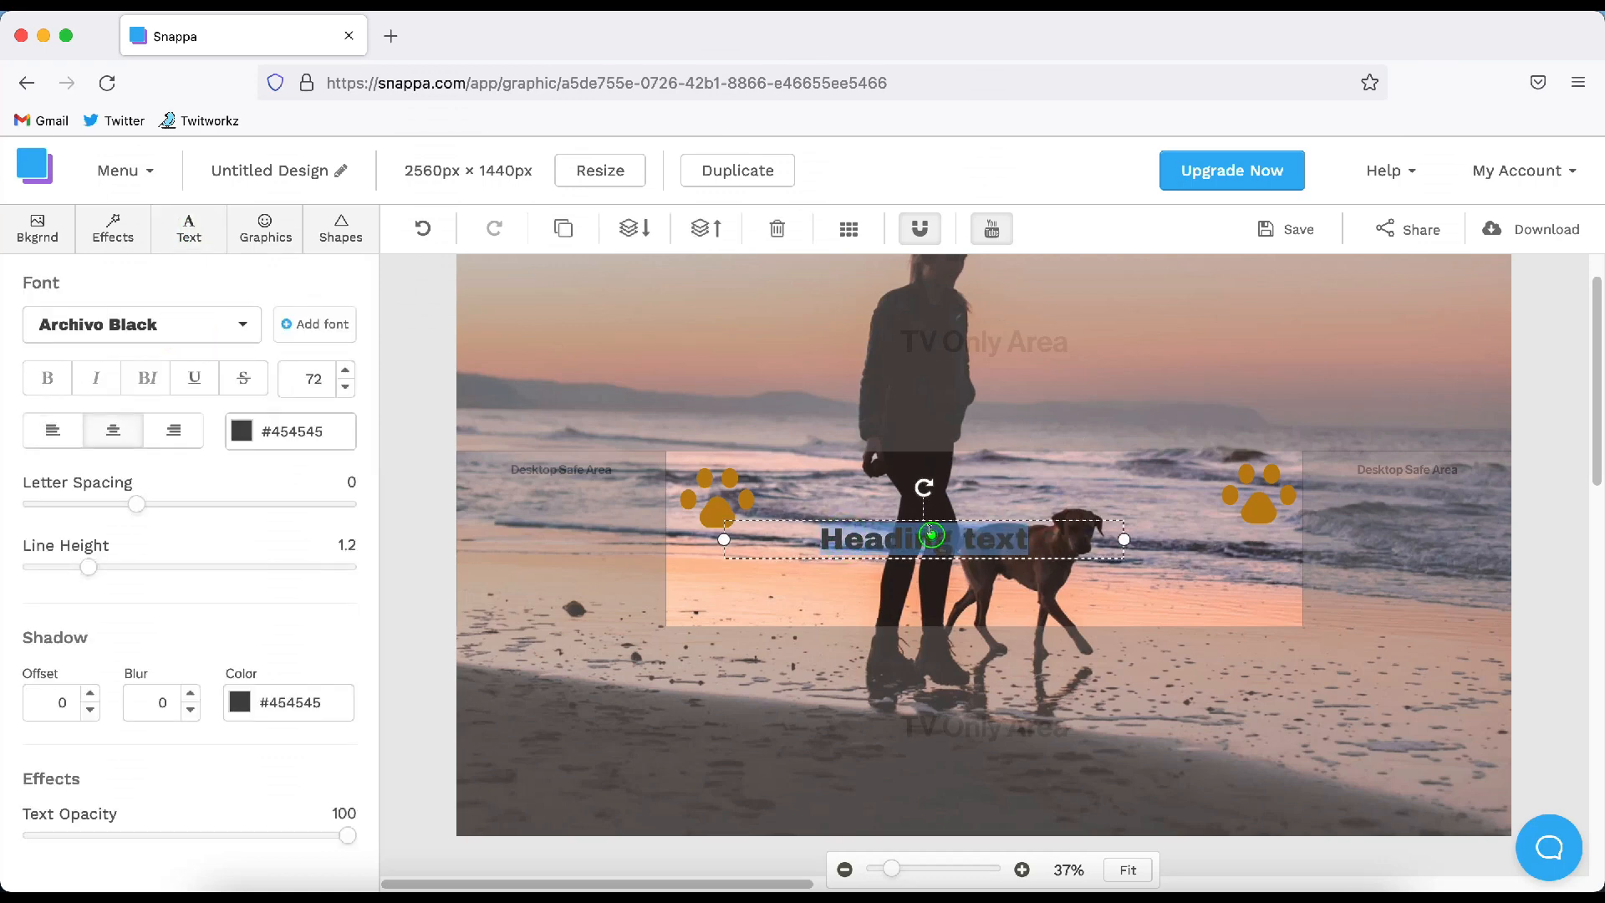
{"action": "type", "text": "DOG NER"}
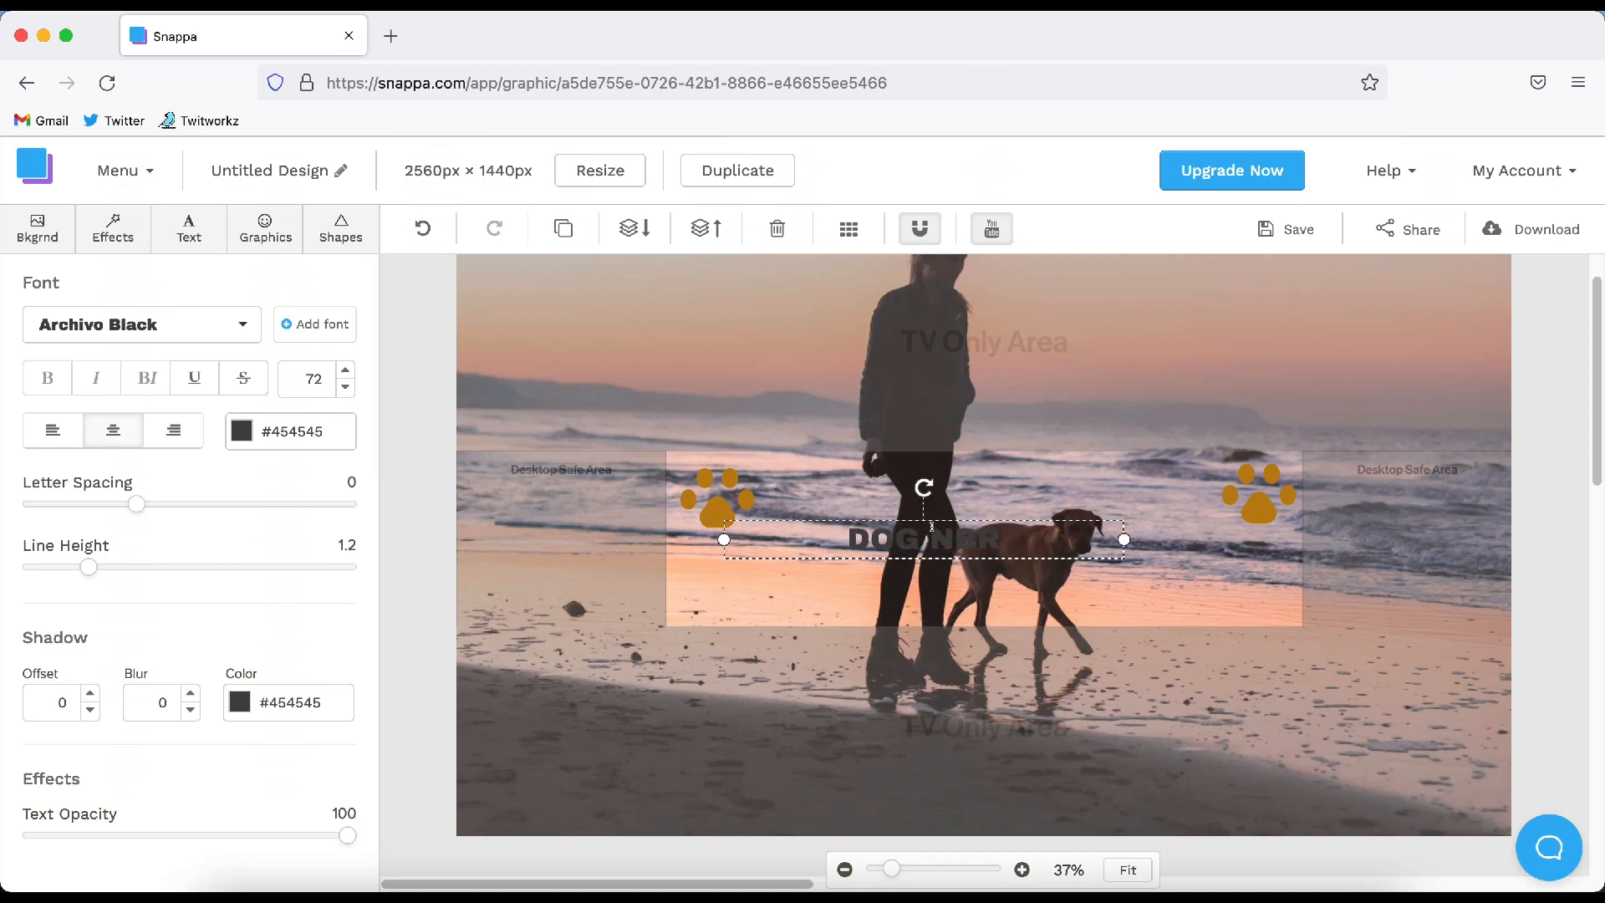
{"action": "key", "text": "BackSpace"}
{"action": "type", "text": "WS"}
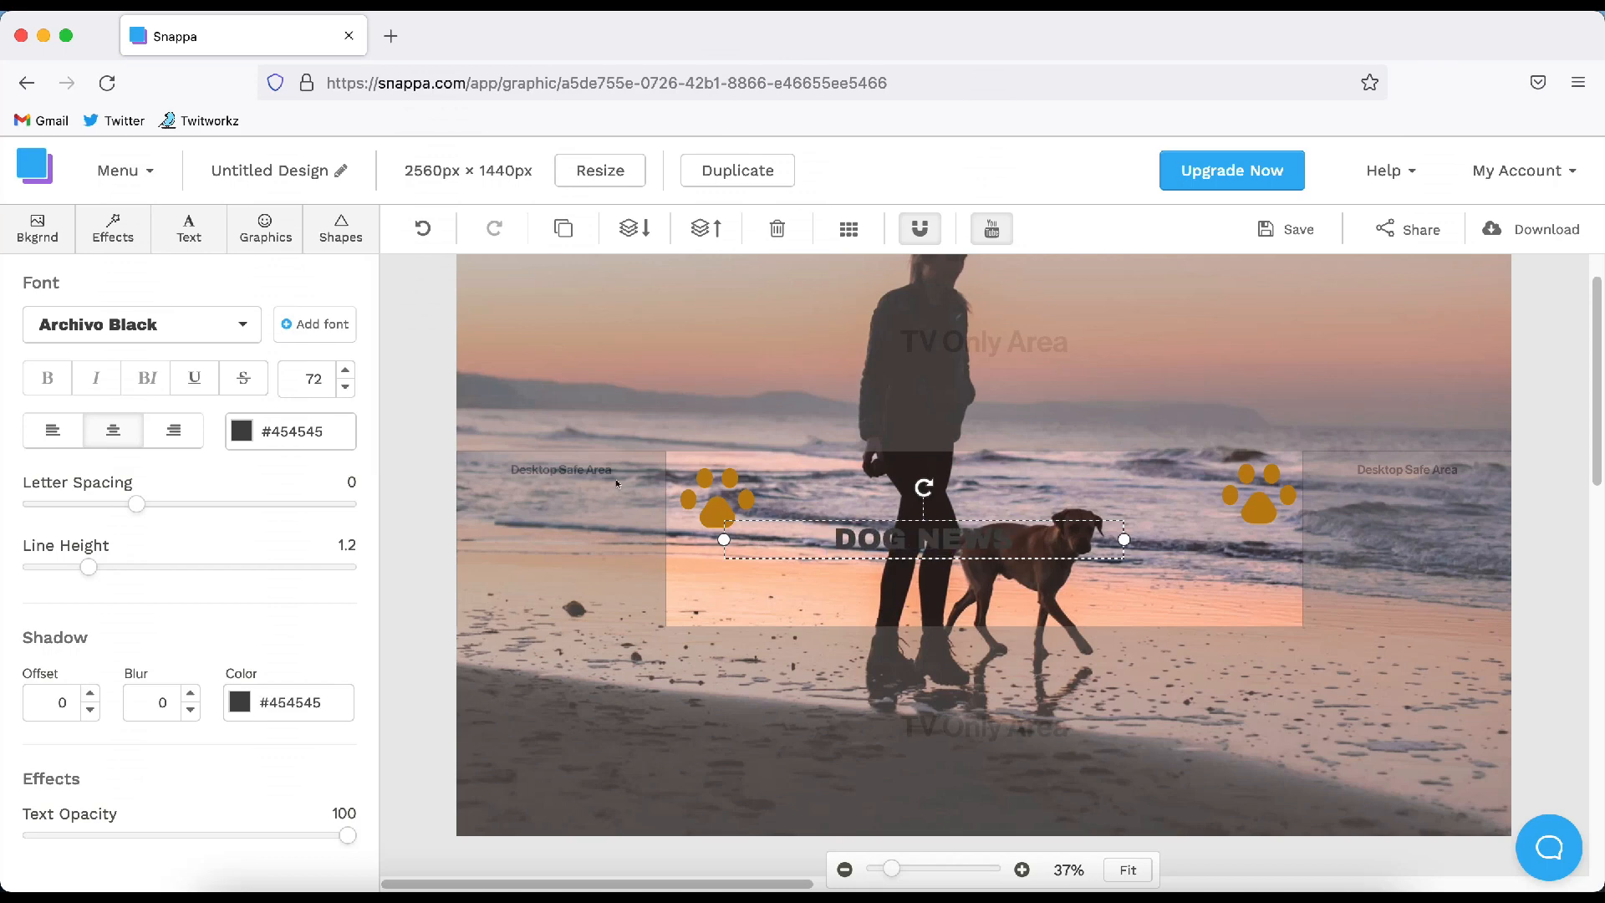
Set the DOG NEWS heading's text colour to the custom white #ffffff
{"action": "left_click", "coordinate": [240, 431]}
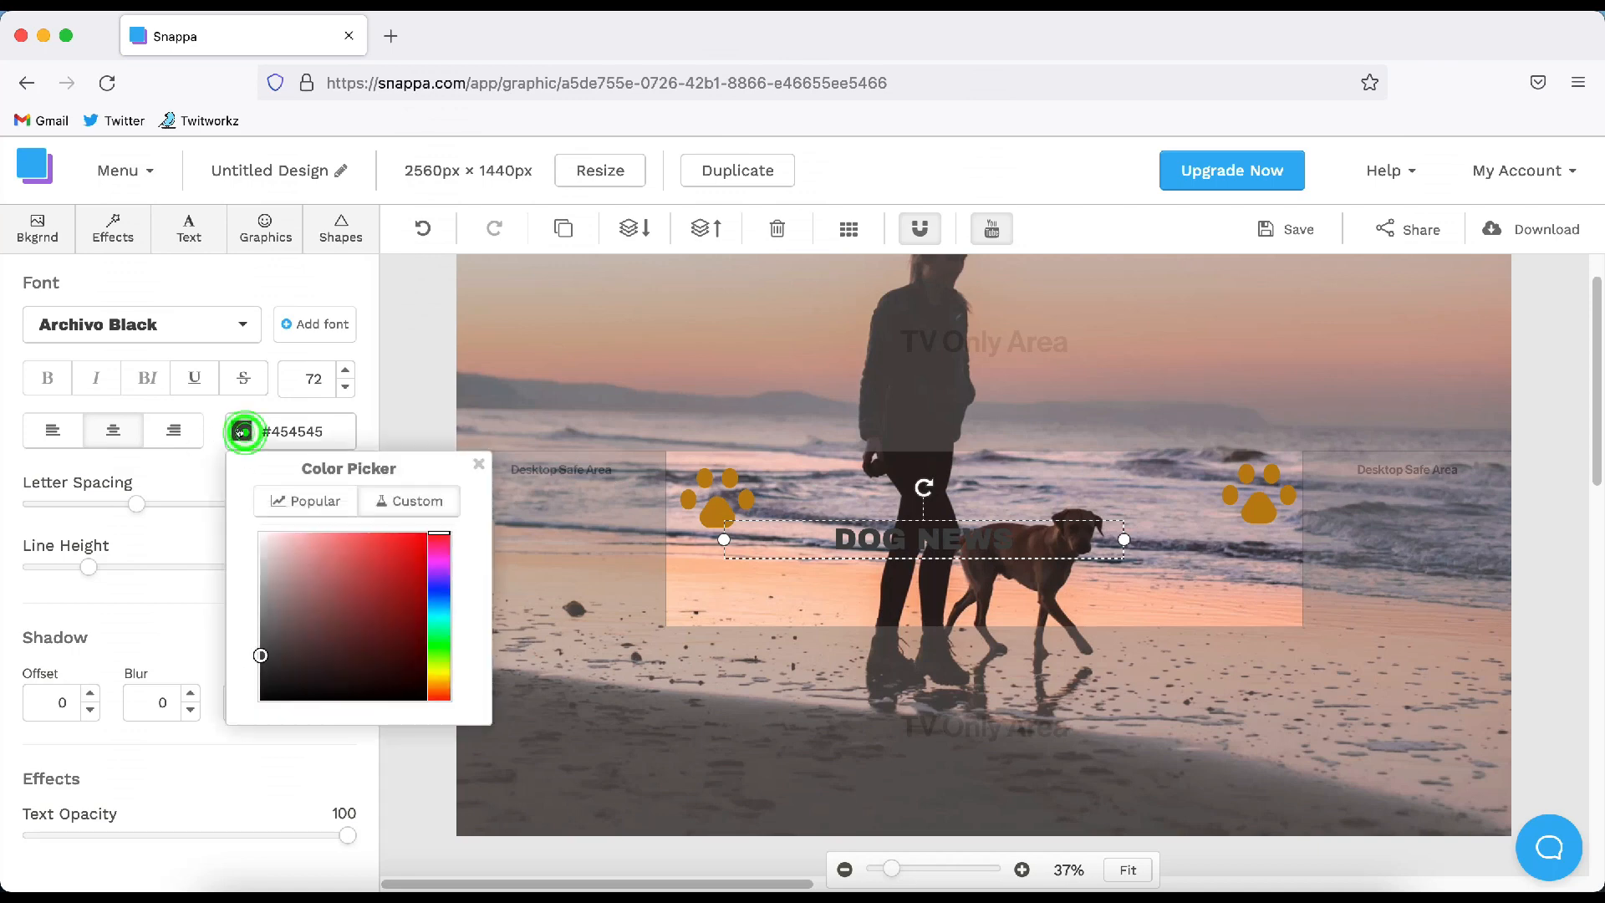
{"action": "left_click_drag", "start_coordinate": [301, 542], "coordinate": [247, 532]}
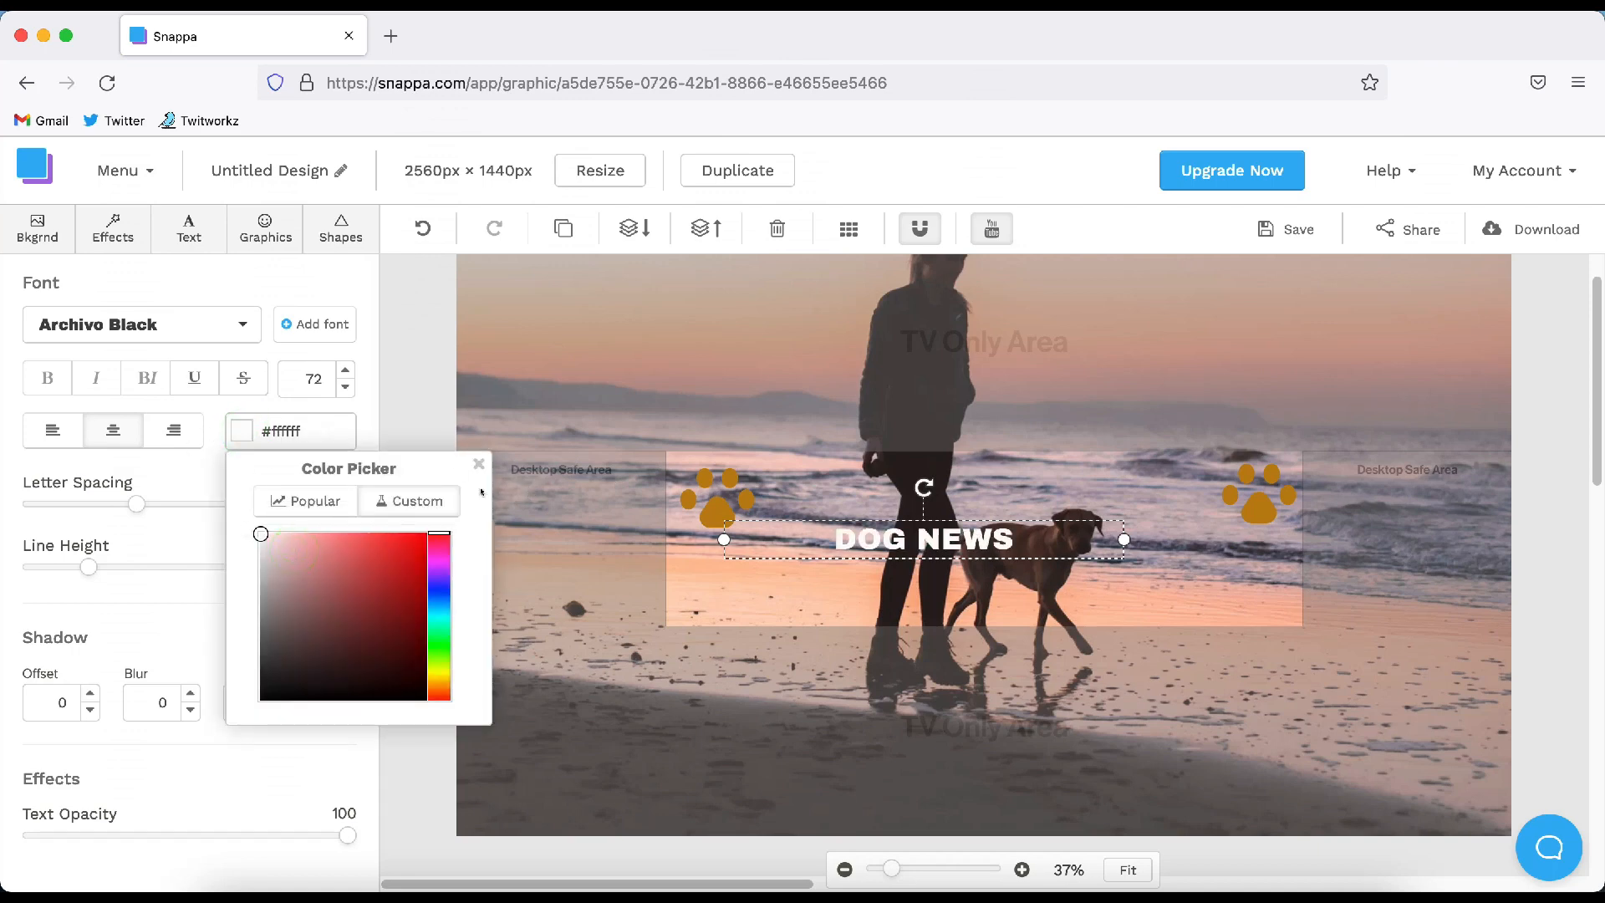
{"action": "left_click", "coordinate": [155, 600]}
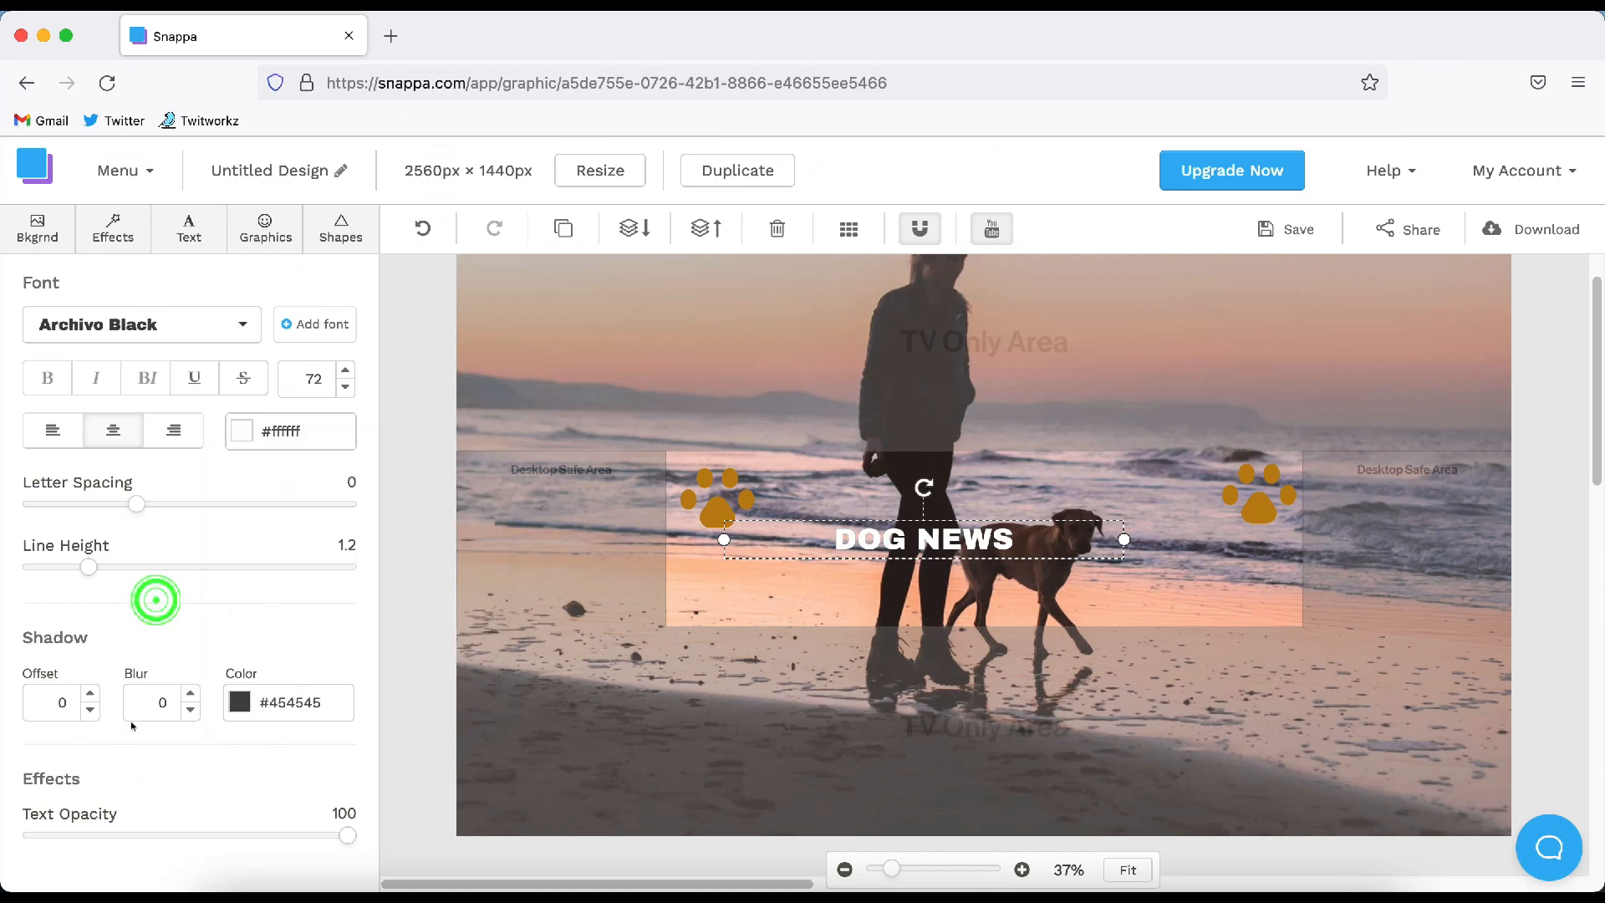
Give the DOG NEWS heading a shadow with an offset of 6
{"action": "left_click", "coordinate": [89, 693]}
{"action": "left_click", "coordinate": [90, 693]}
{"action": "left_click", "coordinate": [90, 693]}
{"action": "left_click", "coordinate": [89, 693]}
{"action": "left_click", "coordinate": [90, 693]}
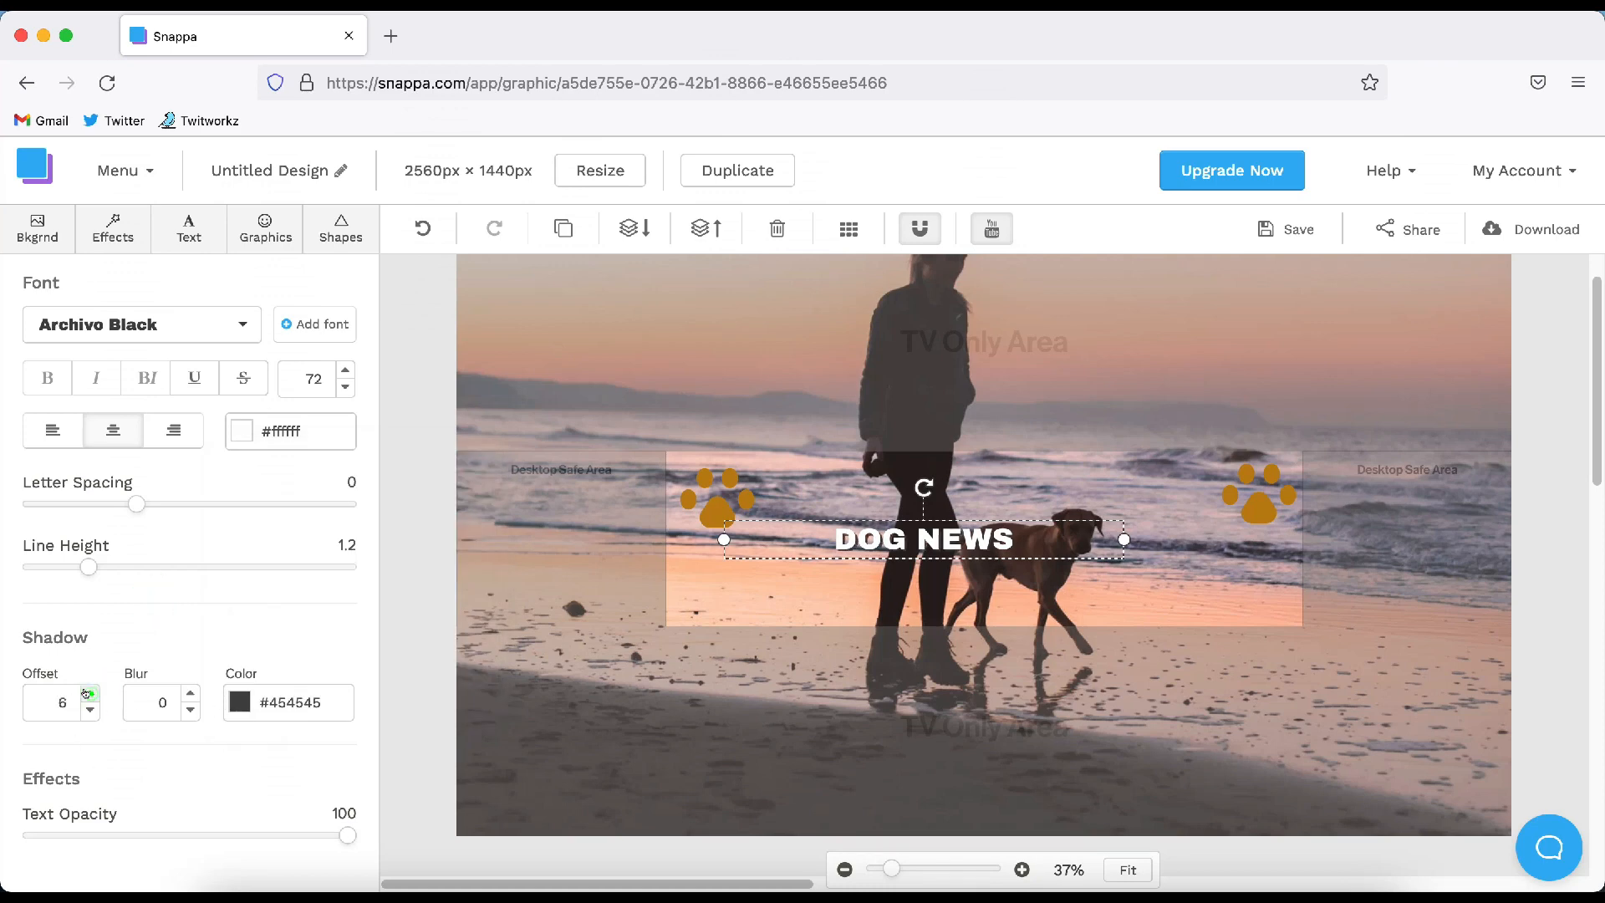
{"action": "left_click", "coordinate": [89, 694]}
{"action": "left_click", "coordinate": [848, 589]}
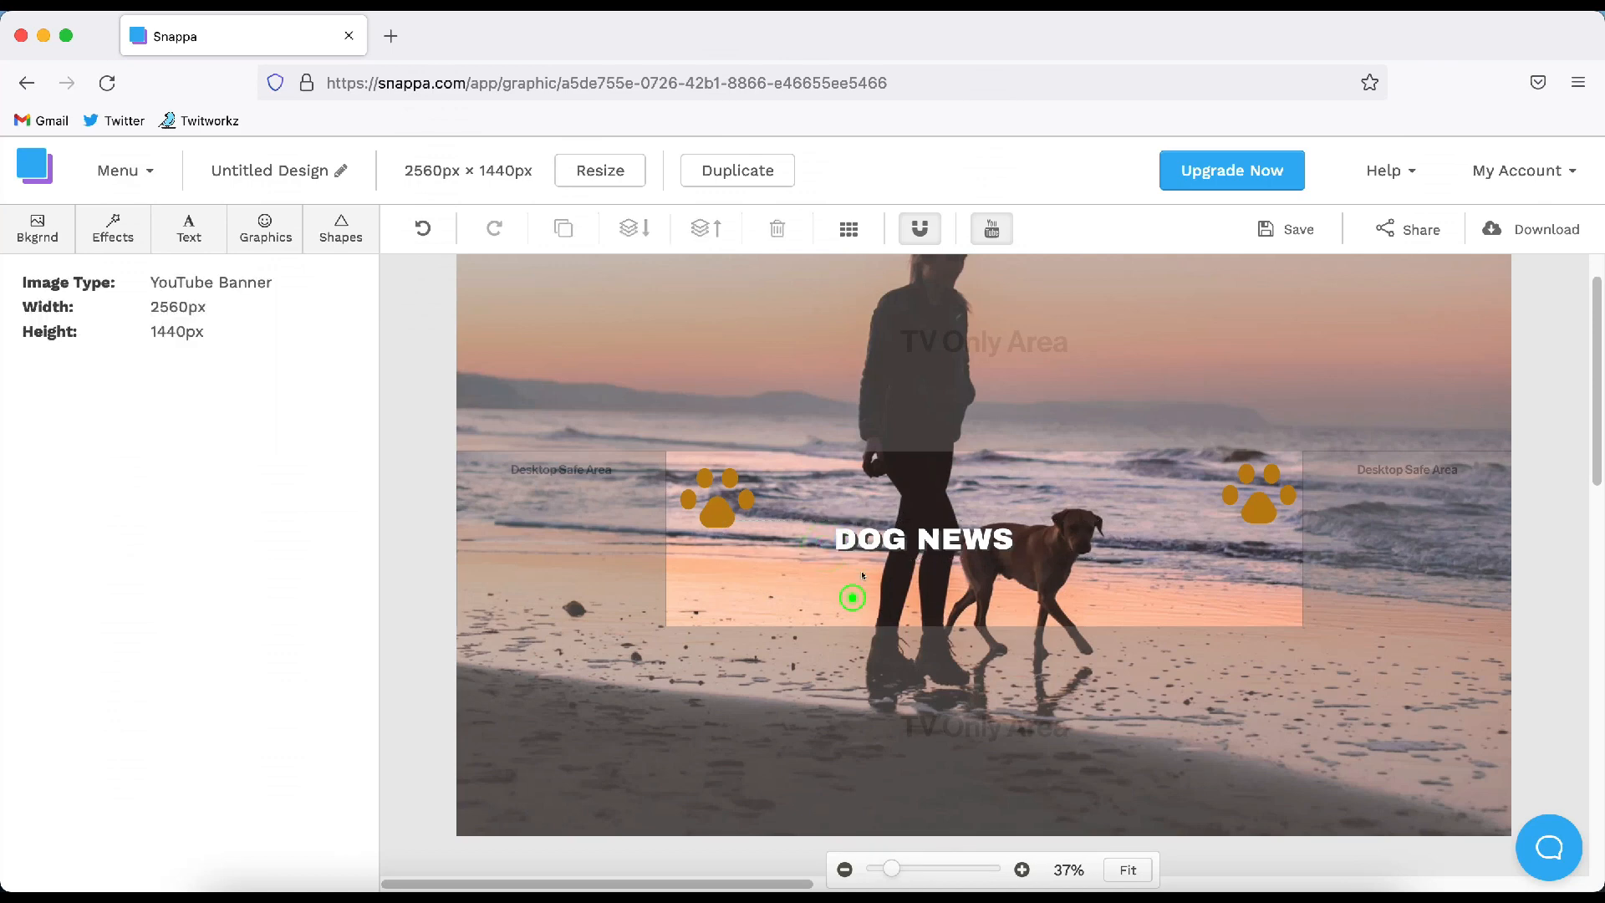
Enlarge the DOG NEWS heading to font size 135 and move it to the upper edge of the safe area, between the paw prints
{"action": "left_click_drag", "start_coordinate": [876, 538], "coordinate": [917, 527]}
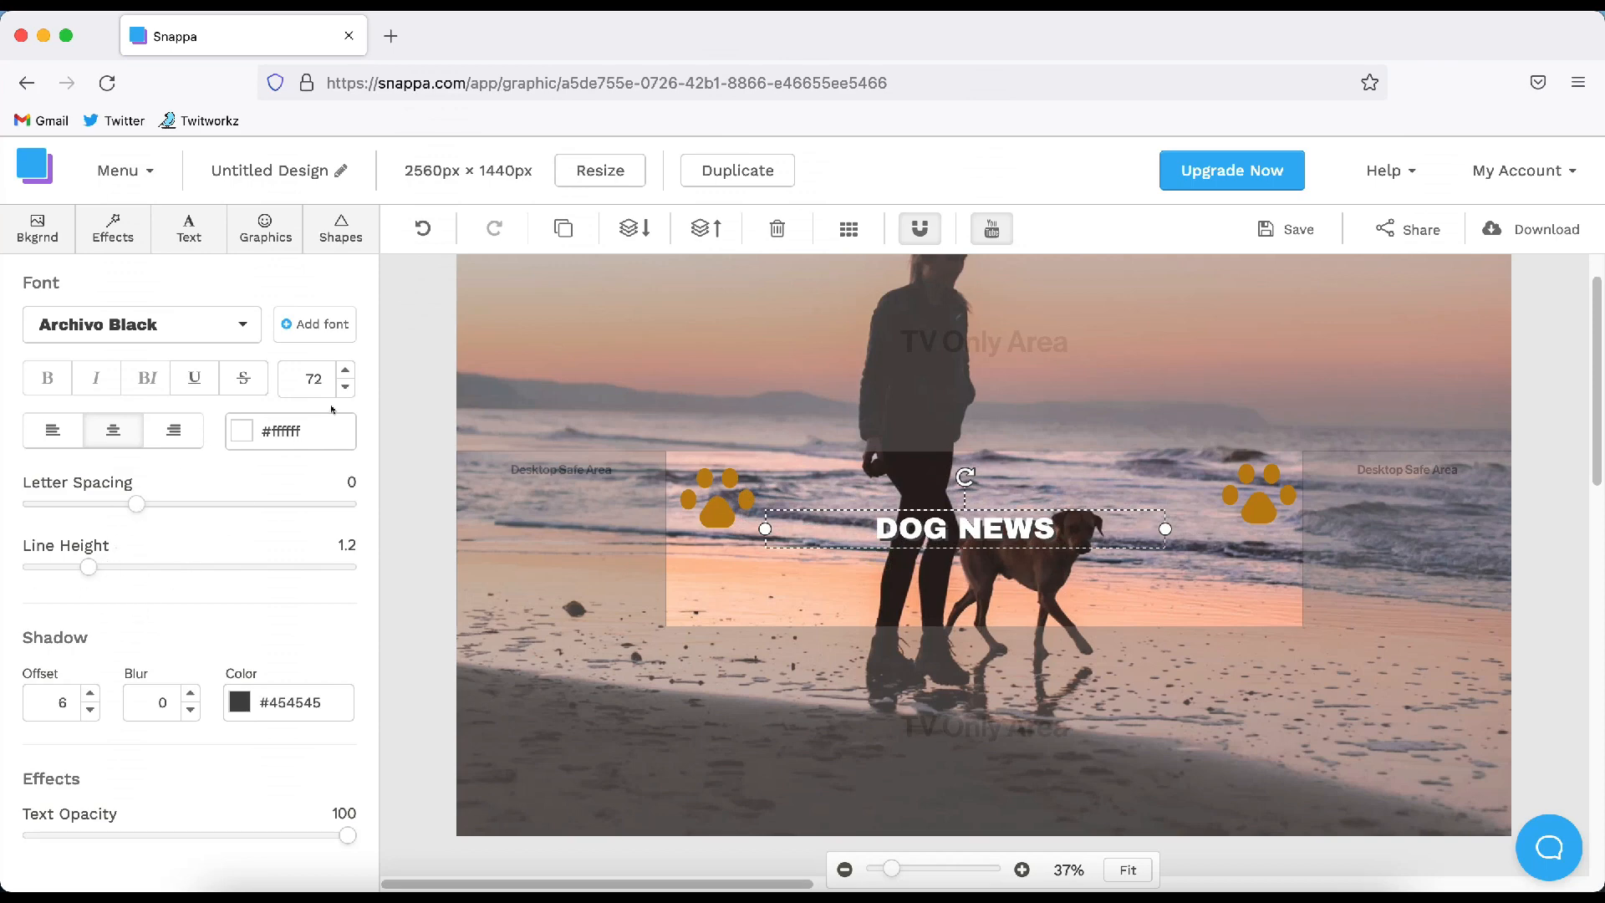
{"action": "left_click", "coordinate": [344, 369]}
{"action": "left_click", "coordinate": [345, 370]}
{"action": "left_click", "coordinate": [344, 370]}
{"action": "left_click", "coordinate": [345, 369]}
{"action": "left_click", "coordinate": [344, 370]}
{"action": "left_click", "coordinate": [344, 370]}
{"action": "left_click", "coordinate": [344, 369]}
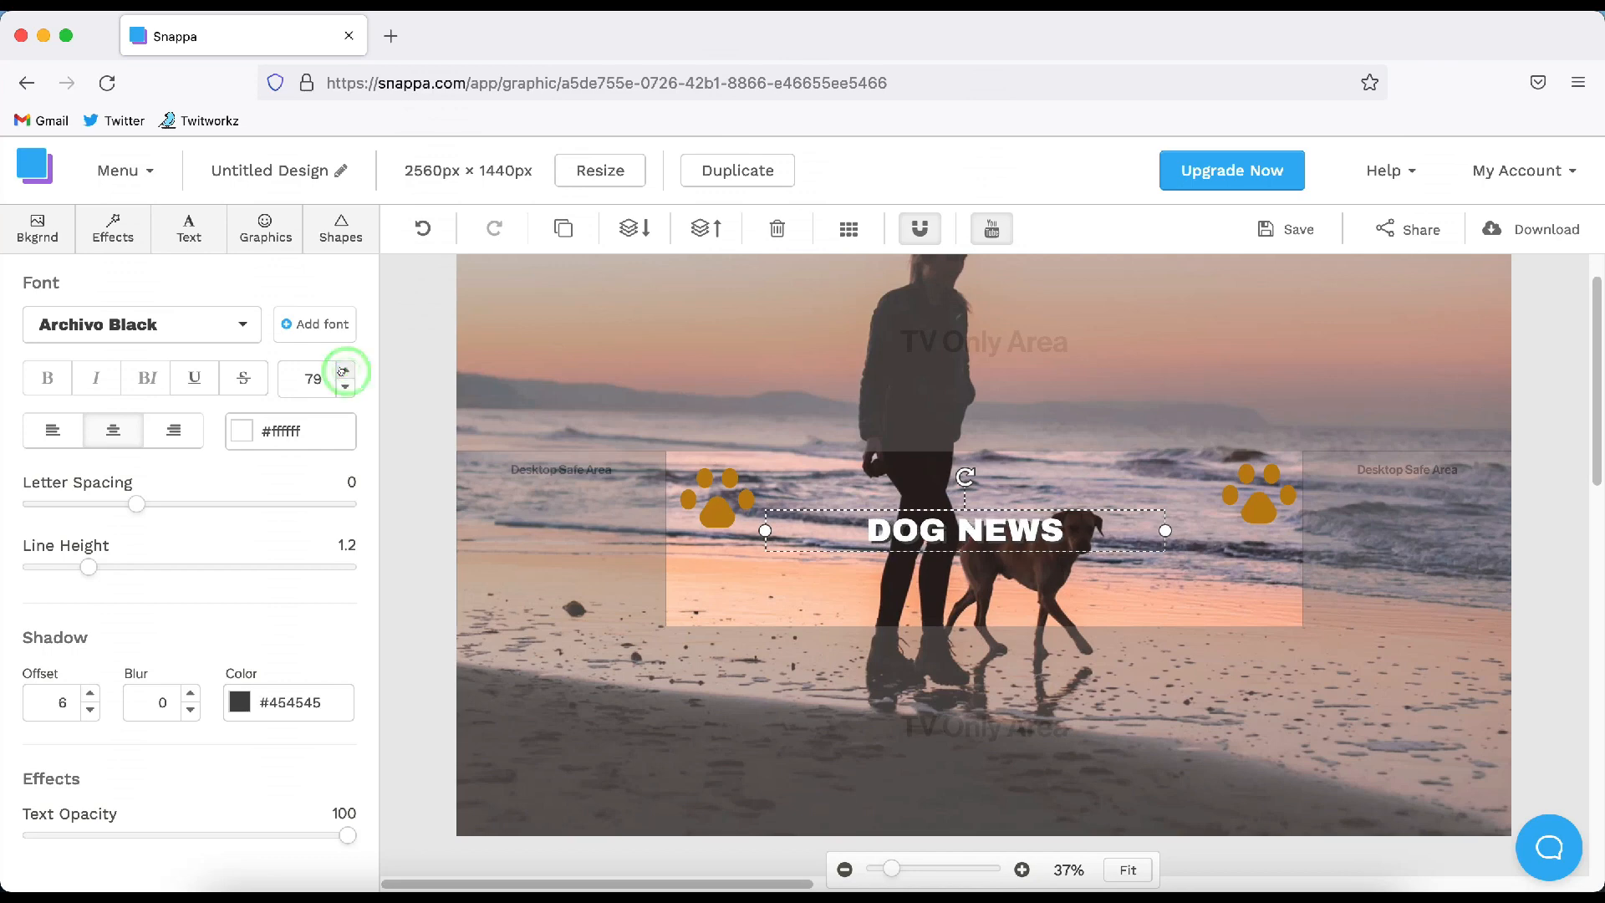
{"action": "left_click", "coordinate": [344, 369]}
{"action": "left_click", "coordinate": [344, 370]}
{"action": "left_click", "coordinate": [344, 369]}
{"action": "left_click", "coordinate": [344, 369]}
{"action": "left_click", "coordinate": [344, 369]}
{"action": "left_click", "coordinate": [345, 369]}
{"action": "left_click", "coordinate": [344, 369]}
{"action": "left_click", "coordinate": [345, 370]}
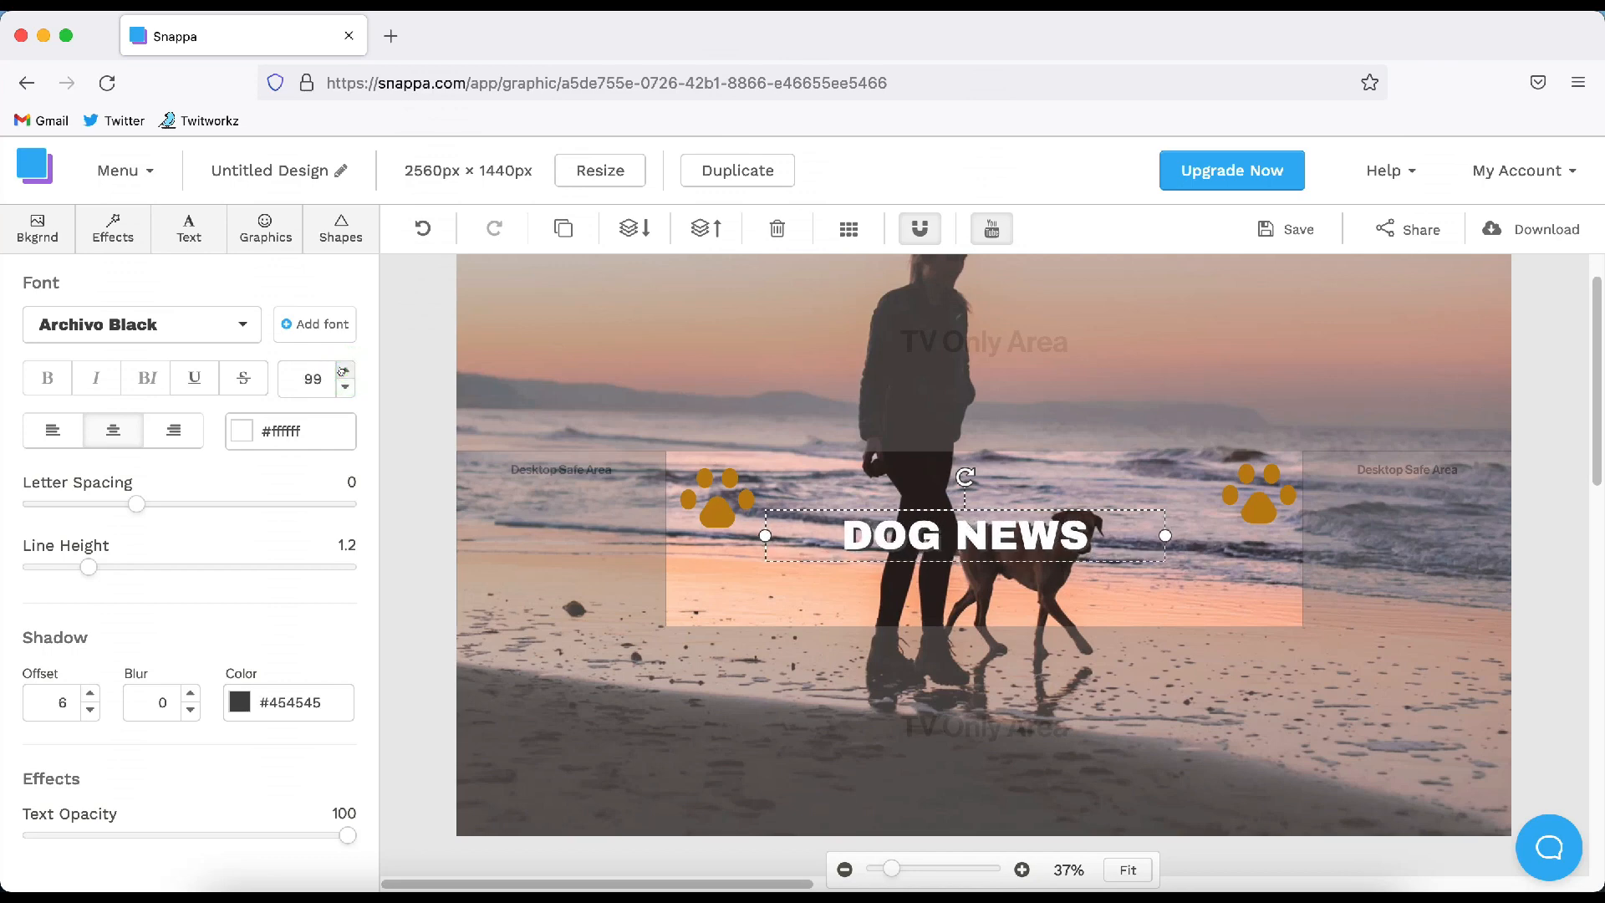
{"action": "left_click", "coordinate": [344, 369]}
{"action": "left_click", "coordinate": [345, 370]}
{"action": "left_click", "coordinate": [345, 370]}
{"action": "left_click", "coordinate": [344, 370]}
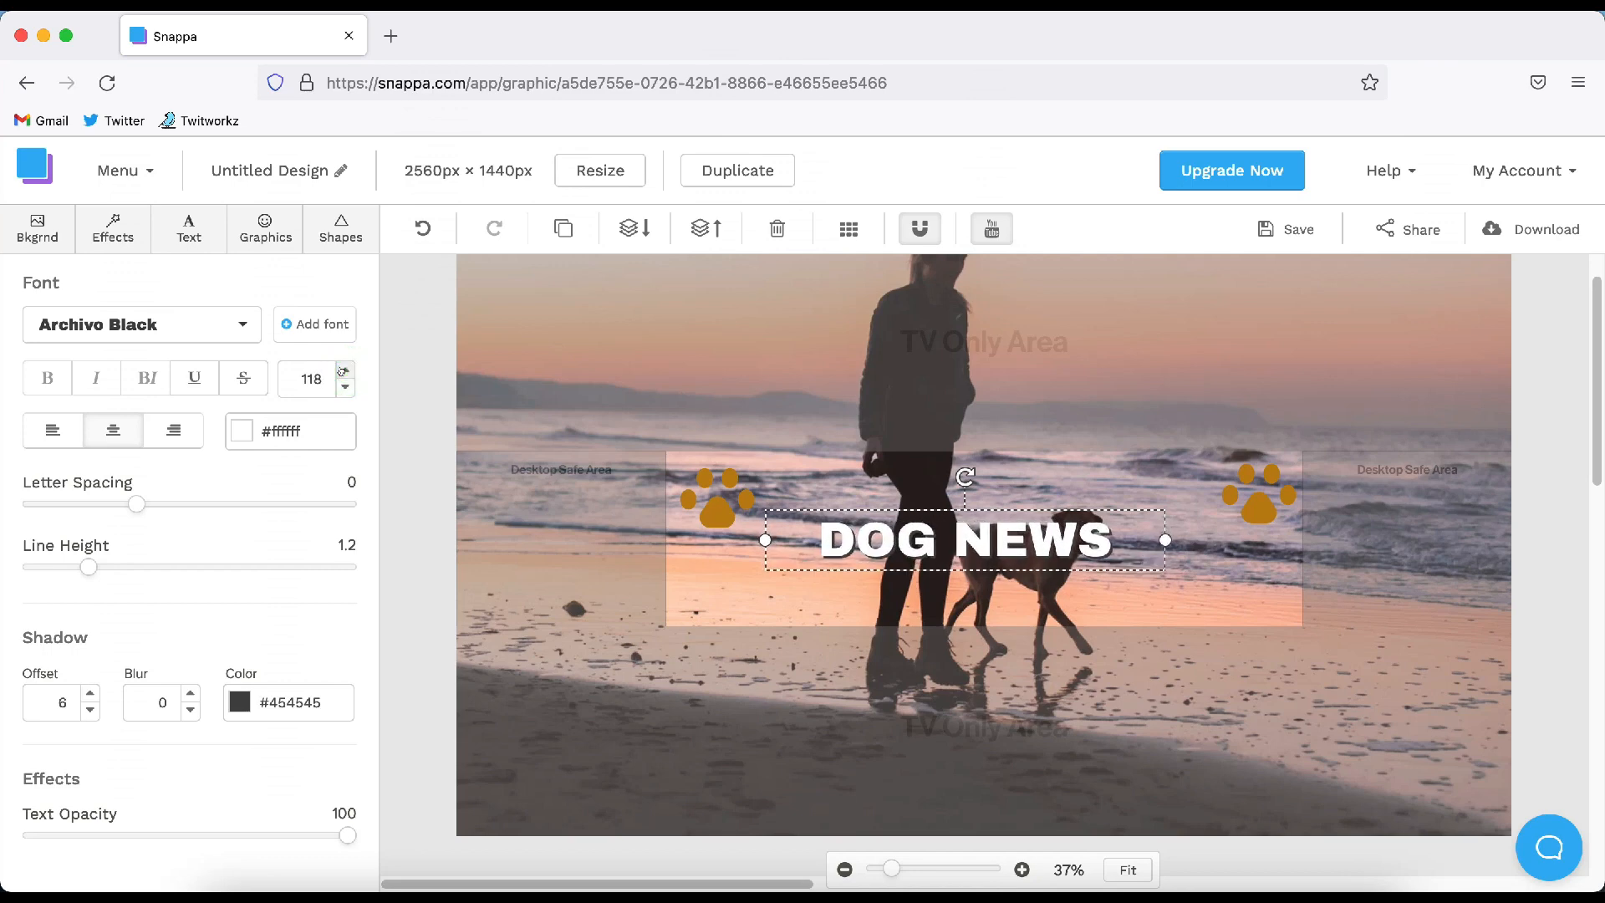
{"action": "left_click", "coordinate": [345, 370]}
{"action": "left_click", "coordinate": [344, 370]}
{"action": "left_click", "coordinate": [345, 370]}
{"action": "left_click", "coordinate": [344, 370]}
{"action": "left_click", "coordinate": [344, 370]}
{"action": "left_click", "coordinate": [344, 369]}
{"action": "left_click", "coordinate": [344, 369]}
{"action": "left_click", "coordinate": [345, 369]}
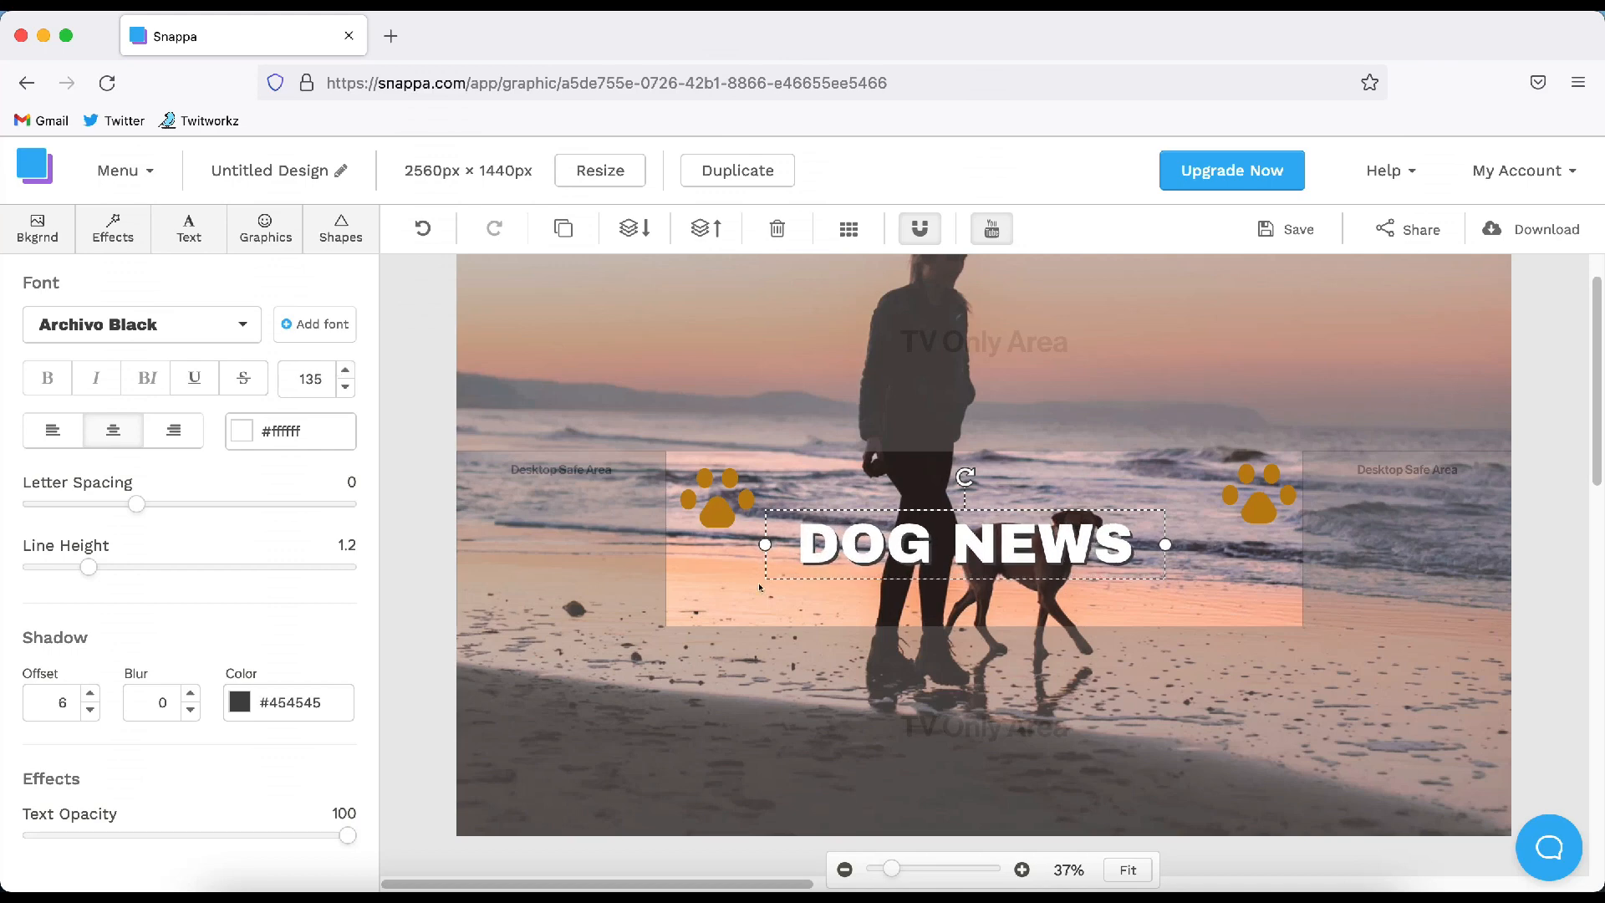
{"action": "left_click_drag", "start_coordinate": [891, 544], "coordinate": [905, 479]}
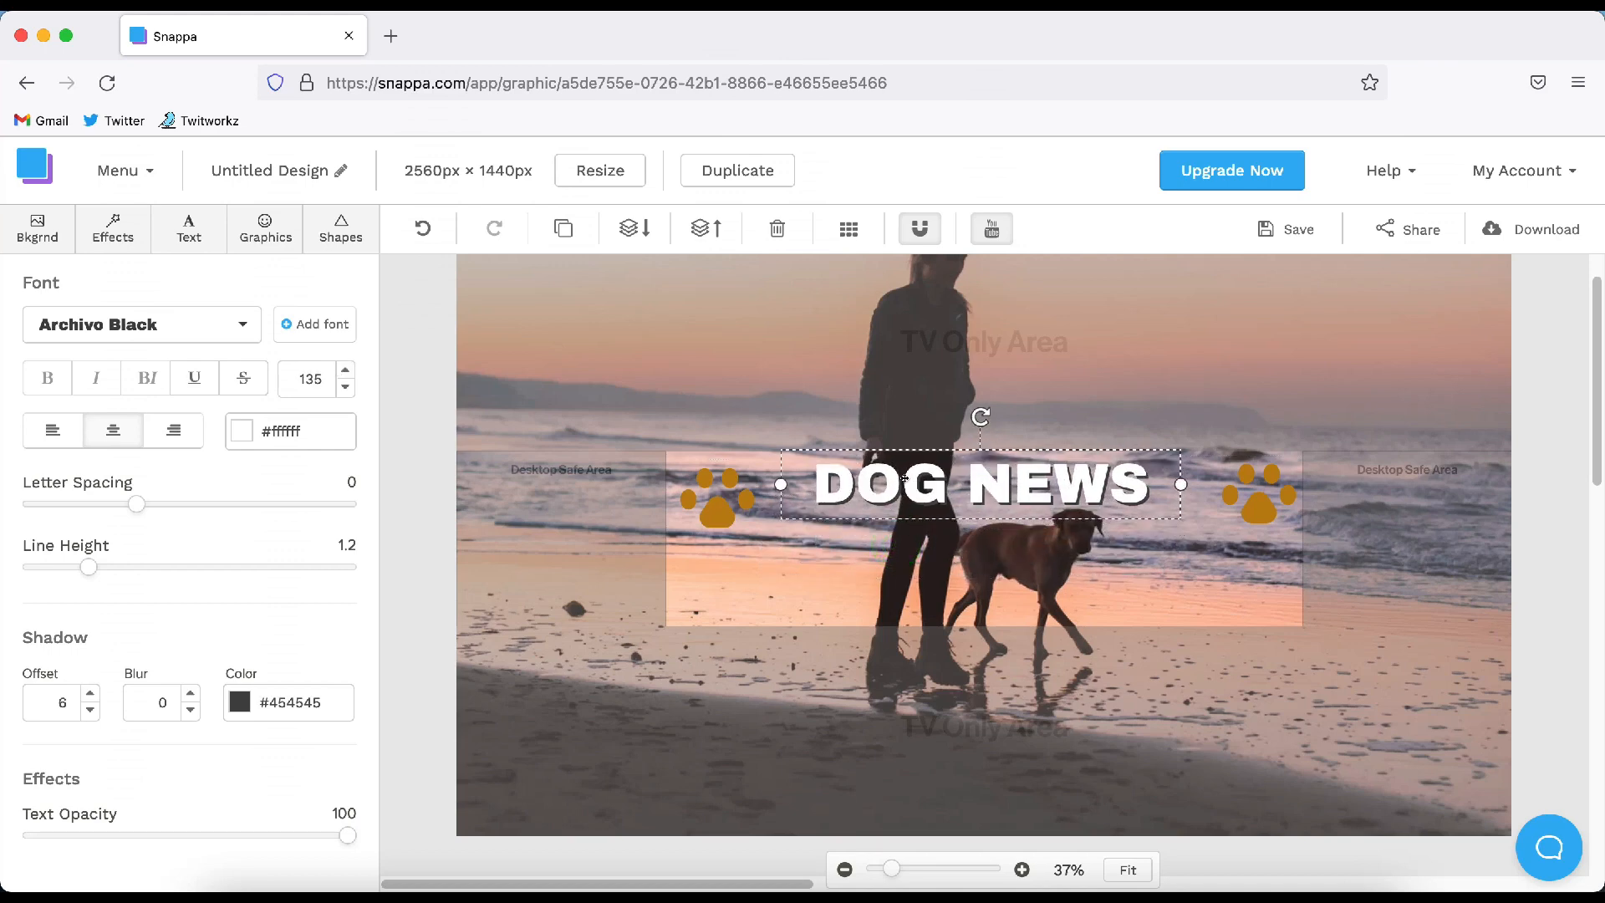
Increase the DOG NEWS heading's font size to 152 and shift it slightly right and down between the two paw prints
{"action": "left_click", "coordinate": [343, 368]}
{"action": "left_click", "coordinate": [344, 368]}
{"action": "left_click", "coordinate": [343, 368]}
{"action": "left_click", "coordinate": [344, 368]}
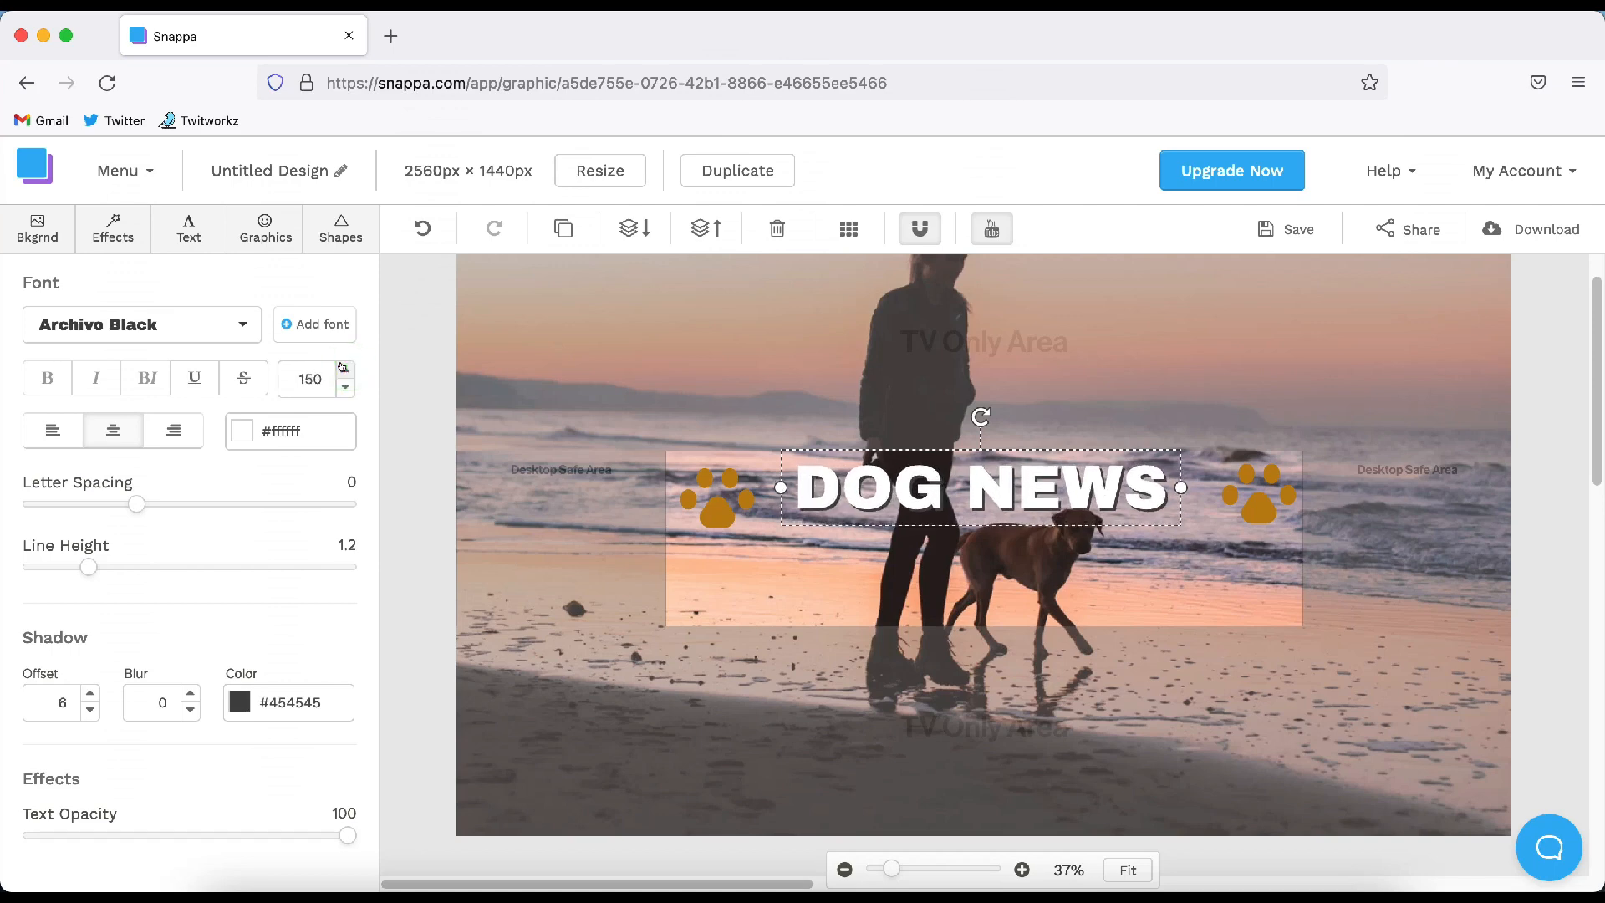
{"action": "left_click", "coordinate": [344, 368]}
{"action": "left_click_drag", "start_coordinate": [932, 483], "coordinate": [948, 489]}
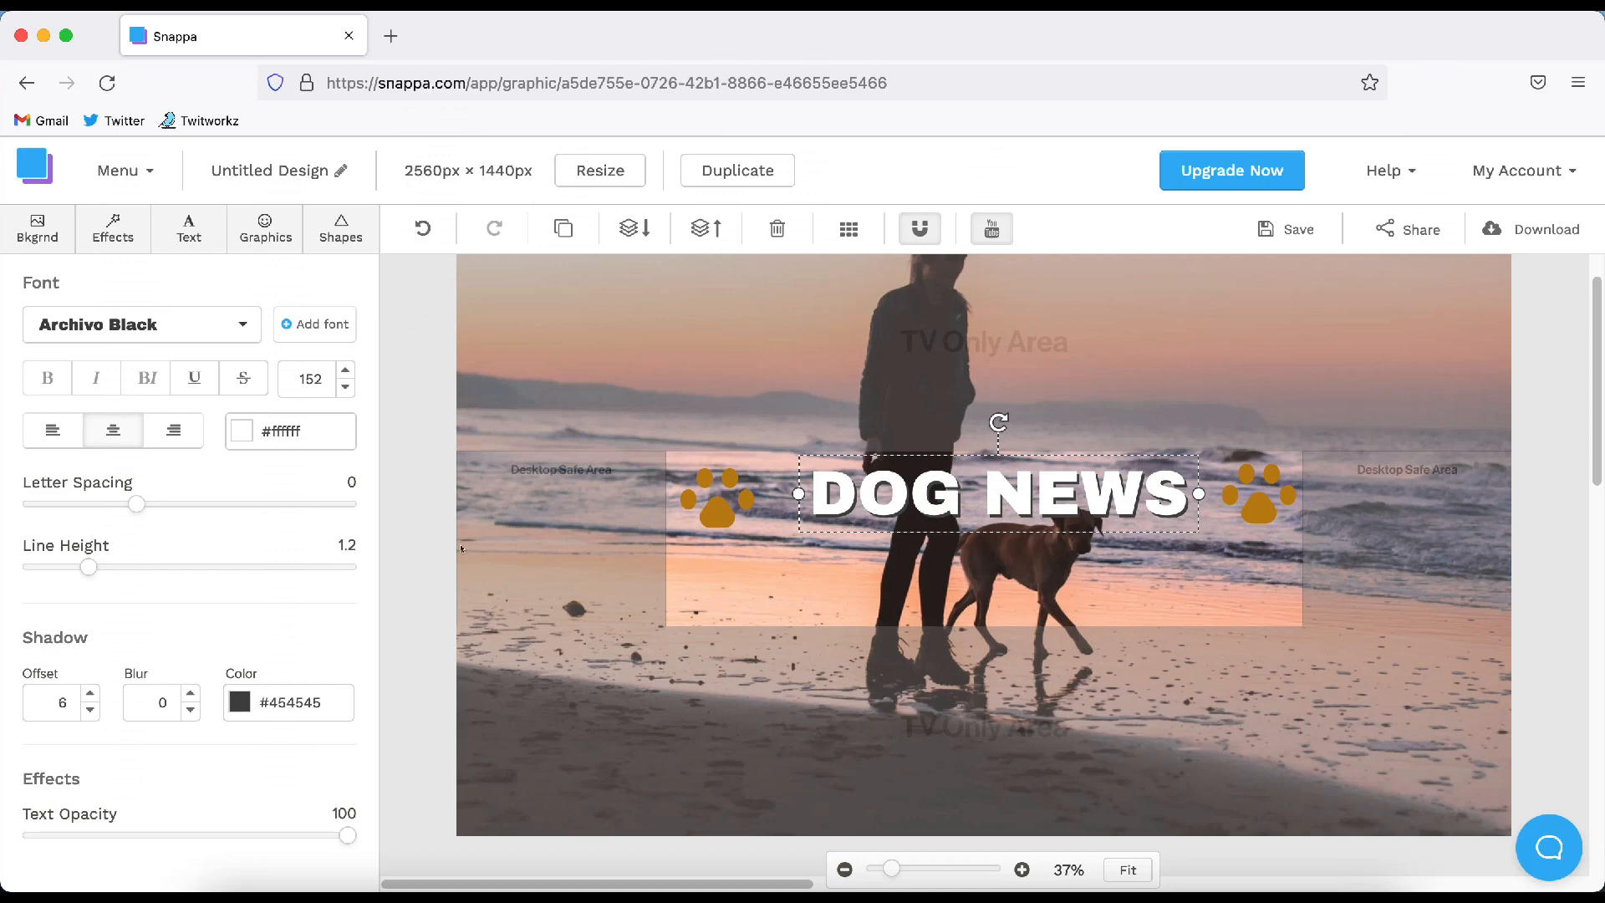
Add a subheading below the heading reading "The Best Dog News On The Internet"
{"action": "left_click", "coordinate": [189, 229]}
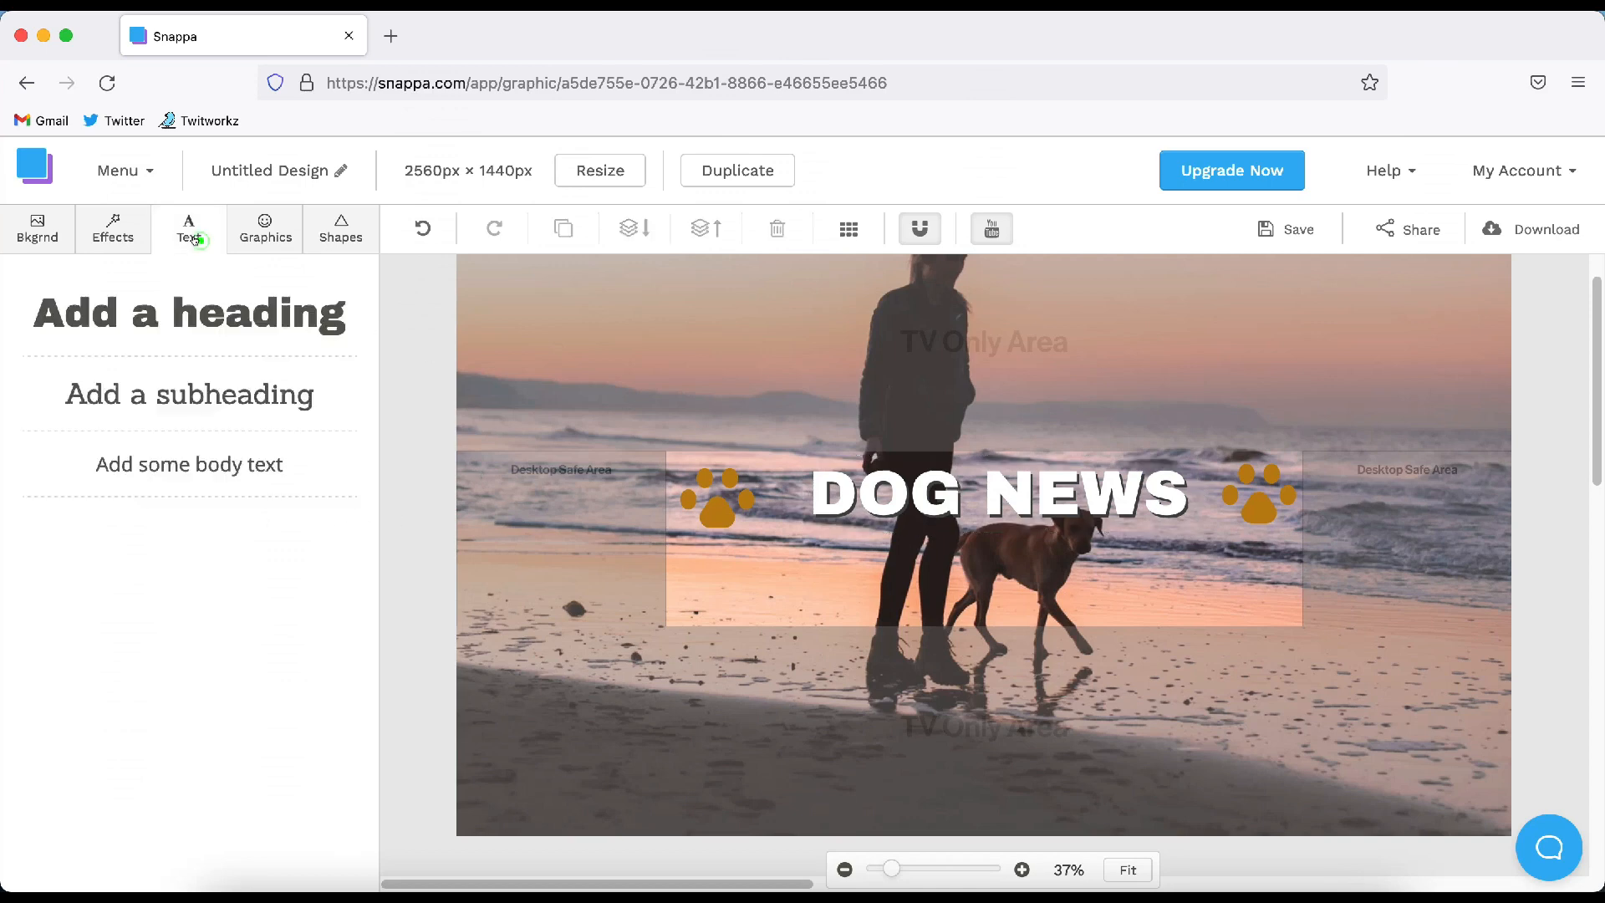
{"action": "left_click", "coordinate": [210, 402]}
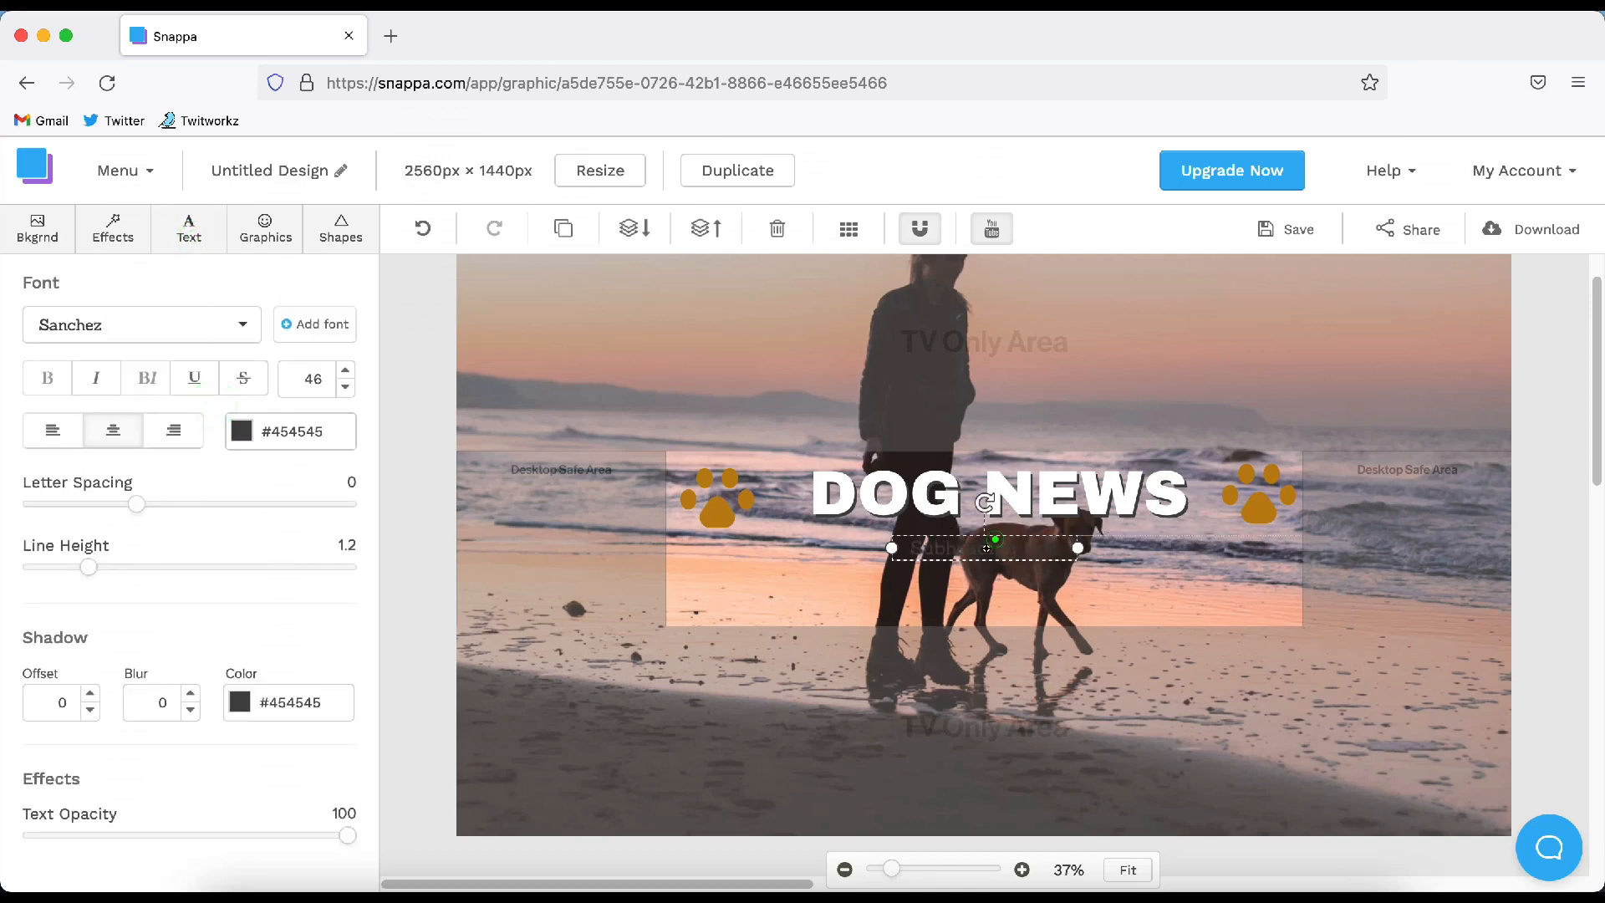
{"action": "left_click_drag", "start_coordinate": [986, 548], "coordinate": [980, 554]}
{"action": "double_click", "coordinate": [983, 556]}
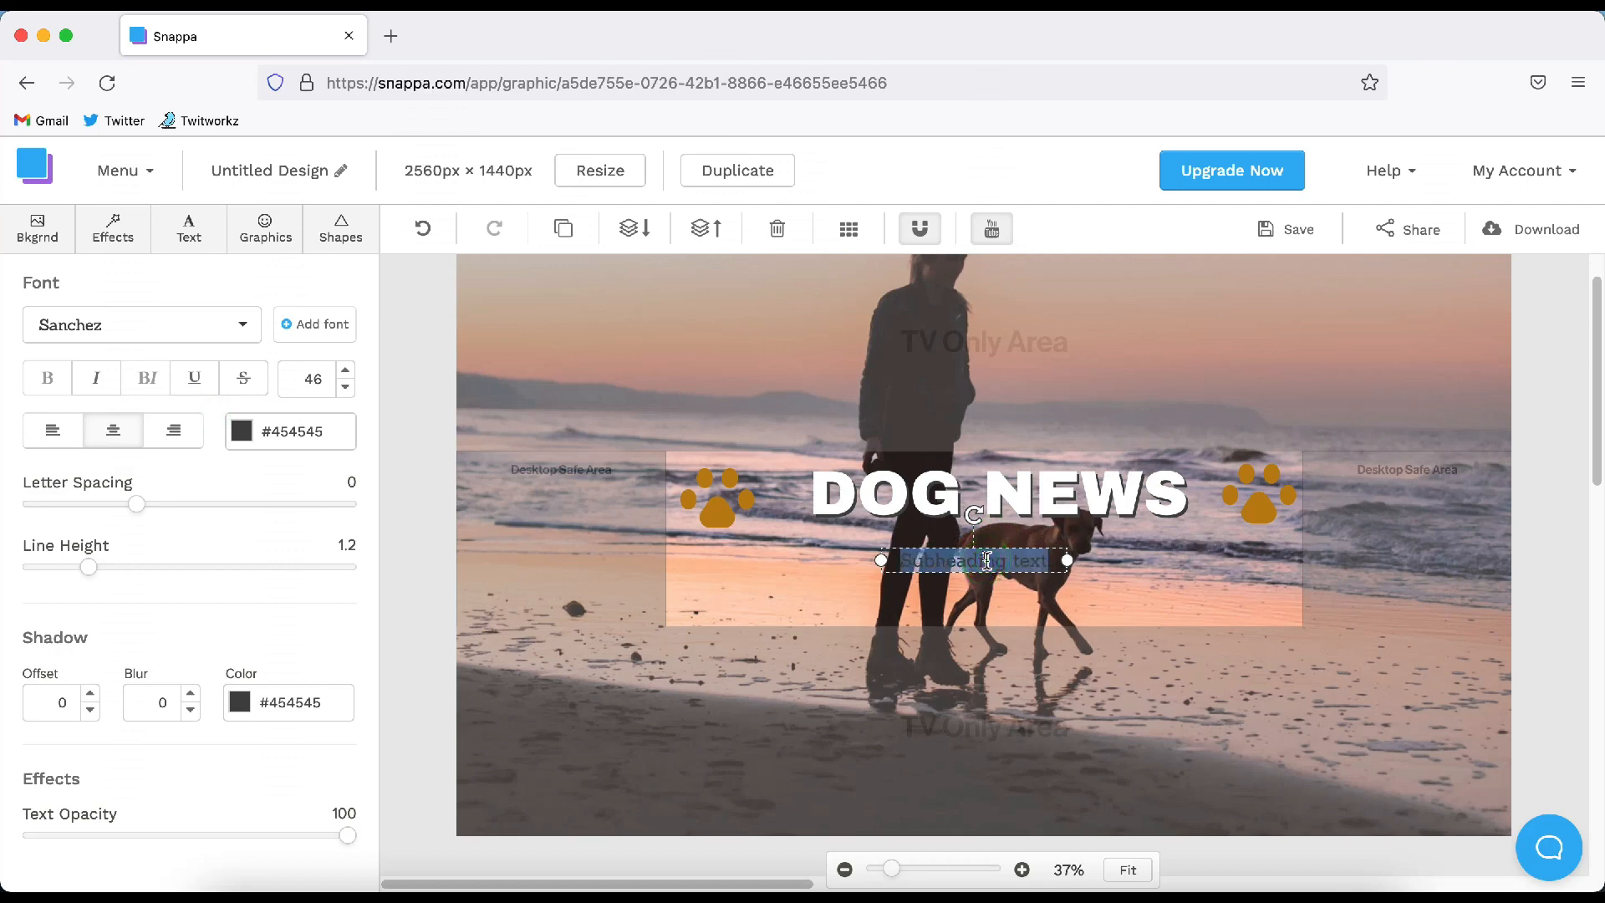
{"action": "key", "text": "BackSpace"}
{"action": "type", "text": "The Best"}
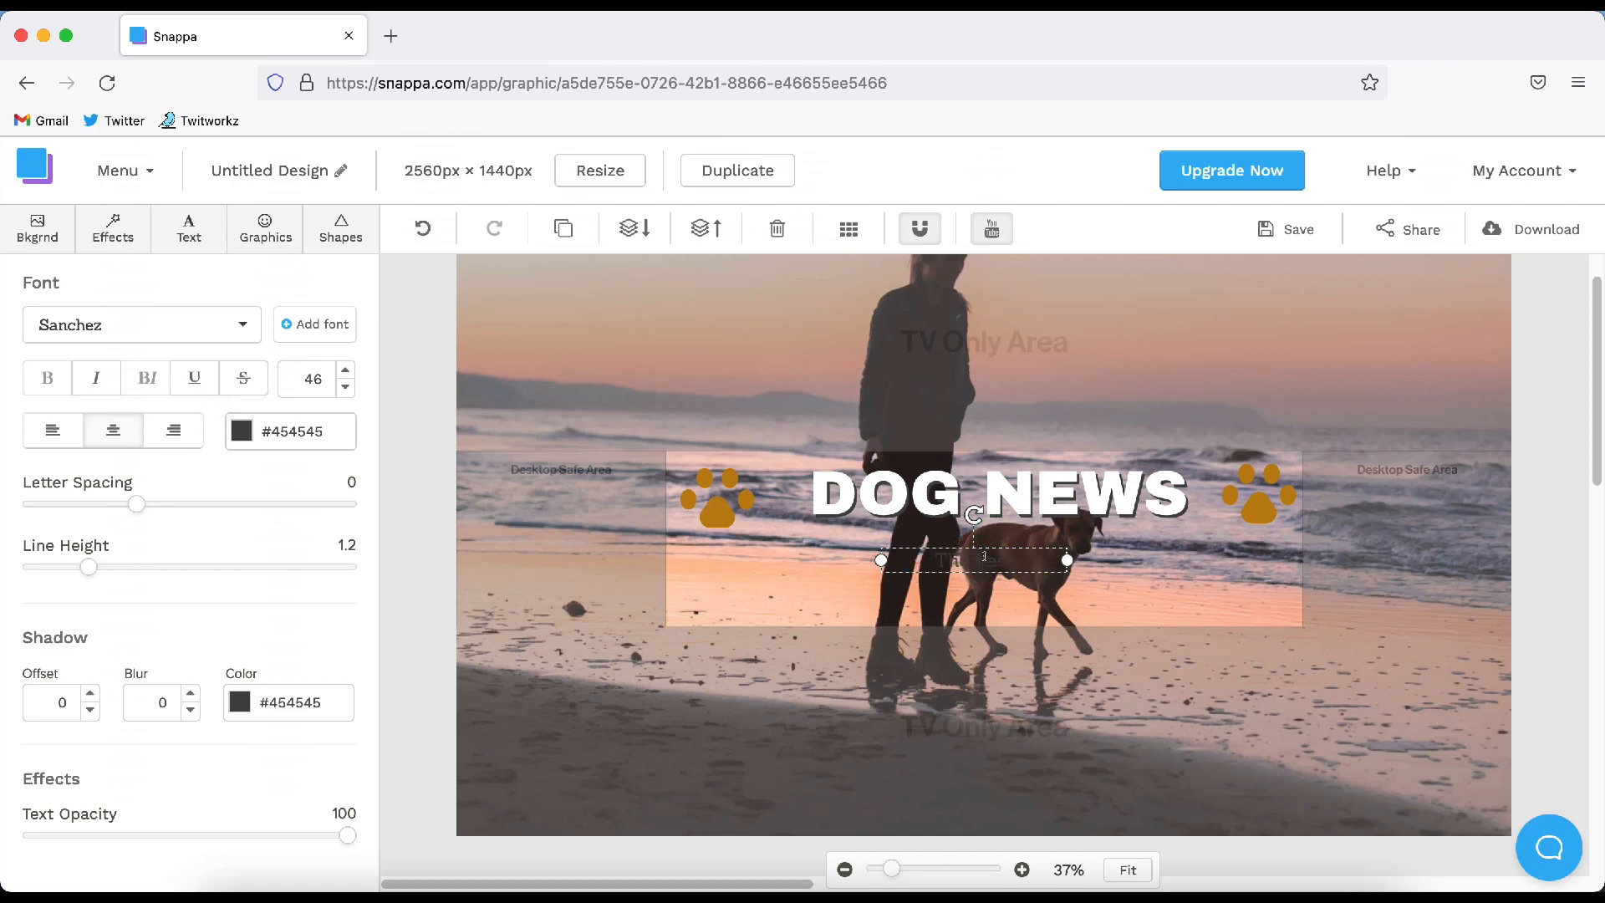
{"action": "type", "text": " Dog"}
{"action": "key", "text": "BackSpace"}
{"action": "key", "text": "BackSpace"}
{"action": "key", "text": "BackSpace"}
{"action": "key", "text": "BackSpace"}
{"action": "key", "text": "BackSpace"}
{"action": "key", "text": "BackSpace"}
{"action": "type", "text": "est Dog News Ofn The Inter"}
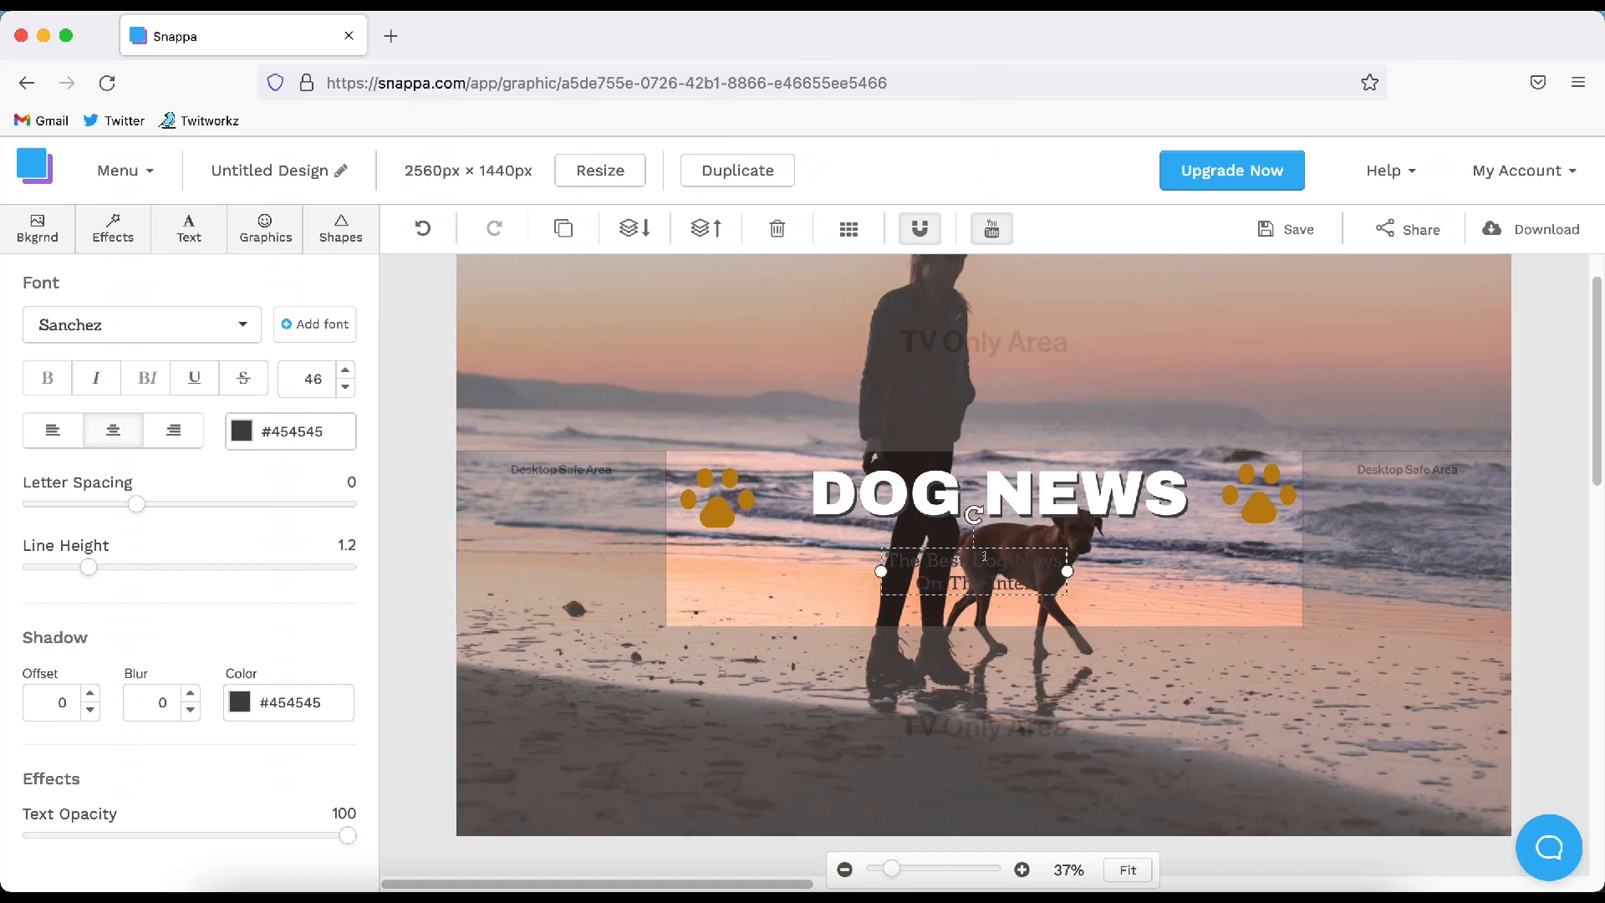
{"action": "type", "text": "net"}
Widen the subheading's text box so the text fits on one line, and centre it beneath DOG NEWS
{"action": "left_click", "coordinate": [757, 594]}
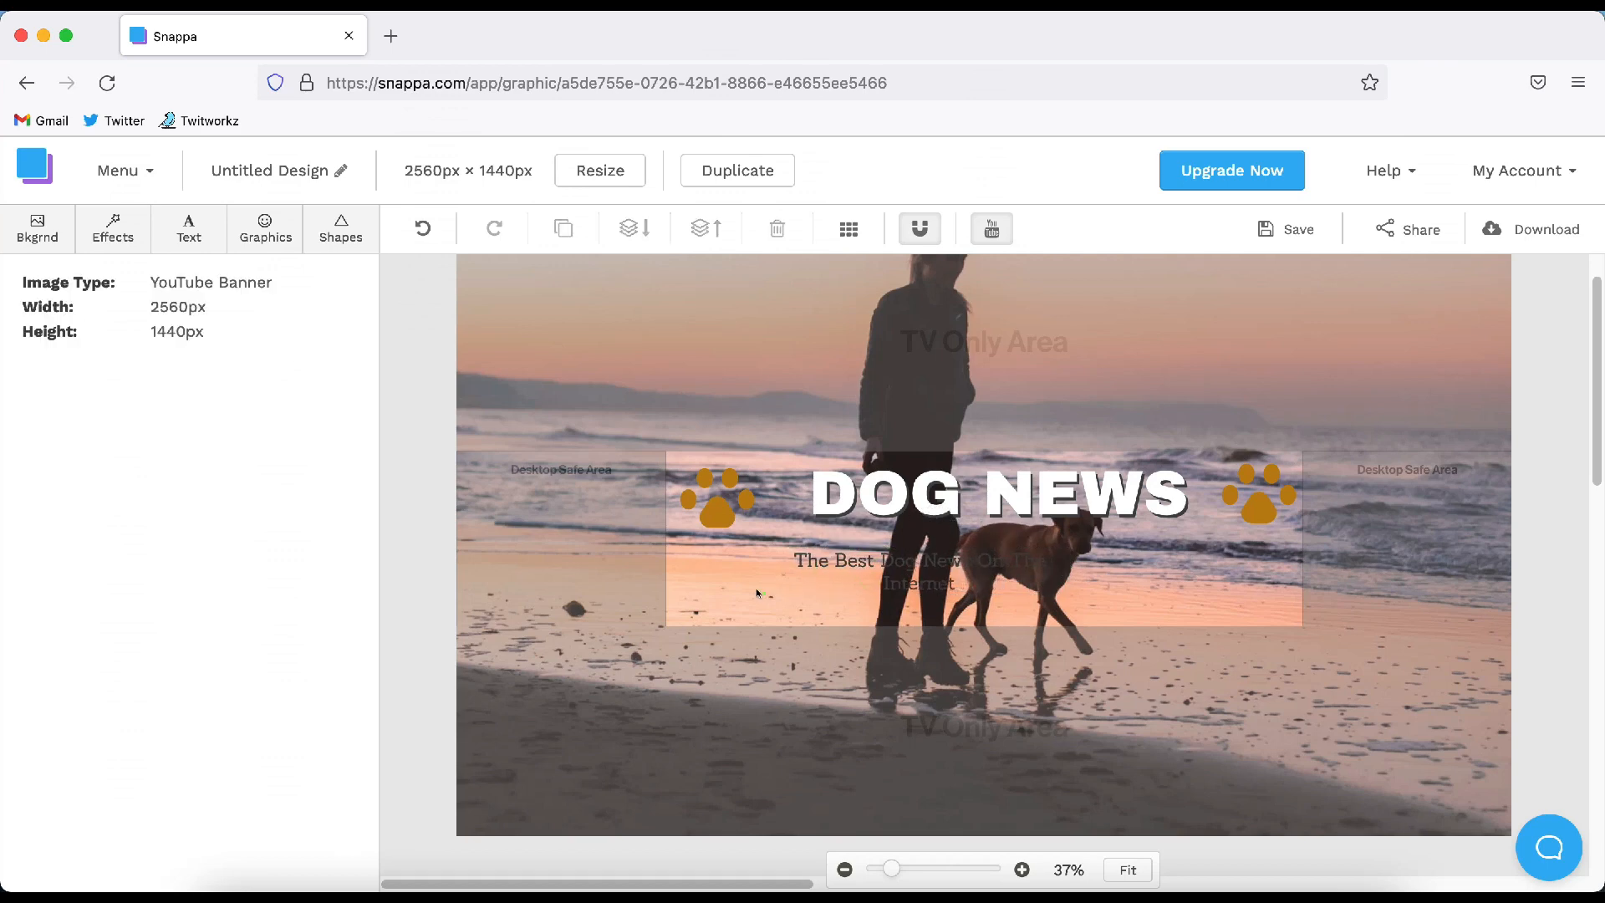
{"action": "left_click", "coordinate": [795, 572]}
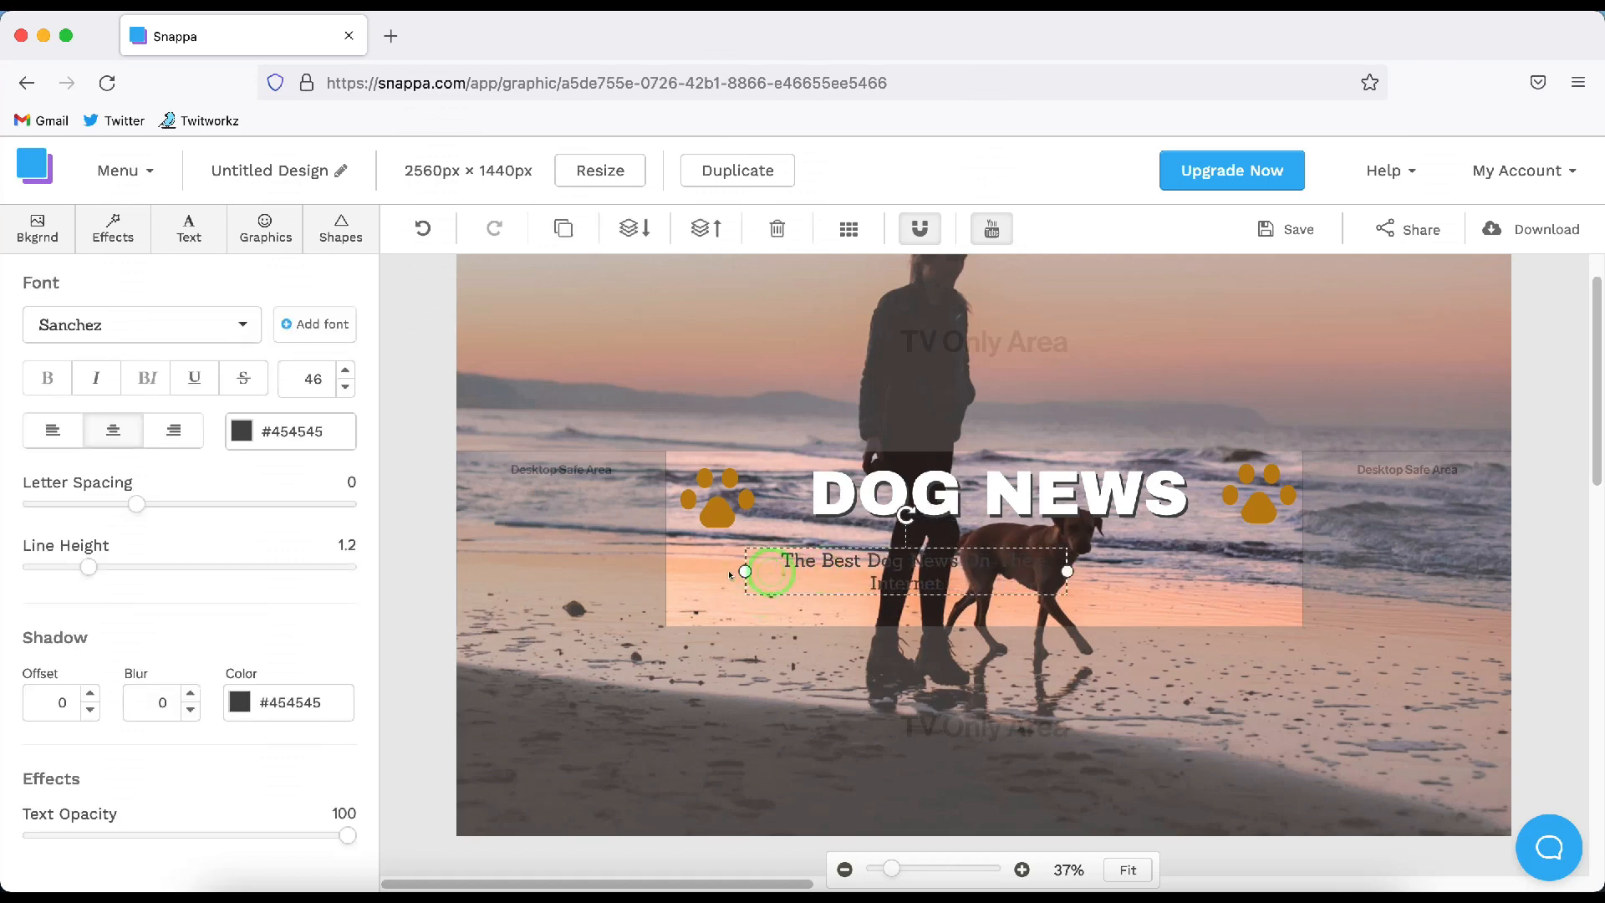
{"action": "left_click_drag", "start_coordinate": [730, 575], "coordinate": [850, 545]}
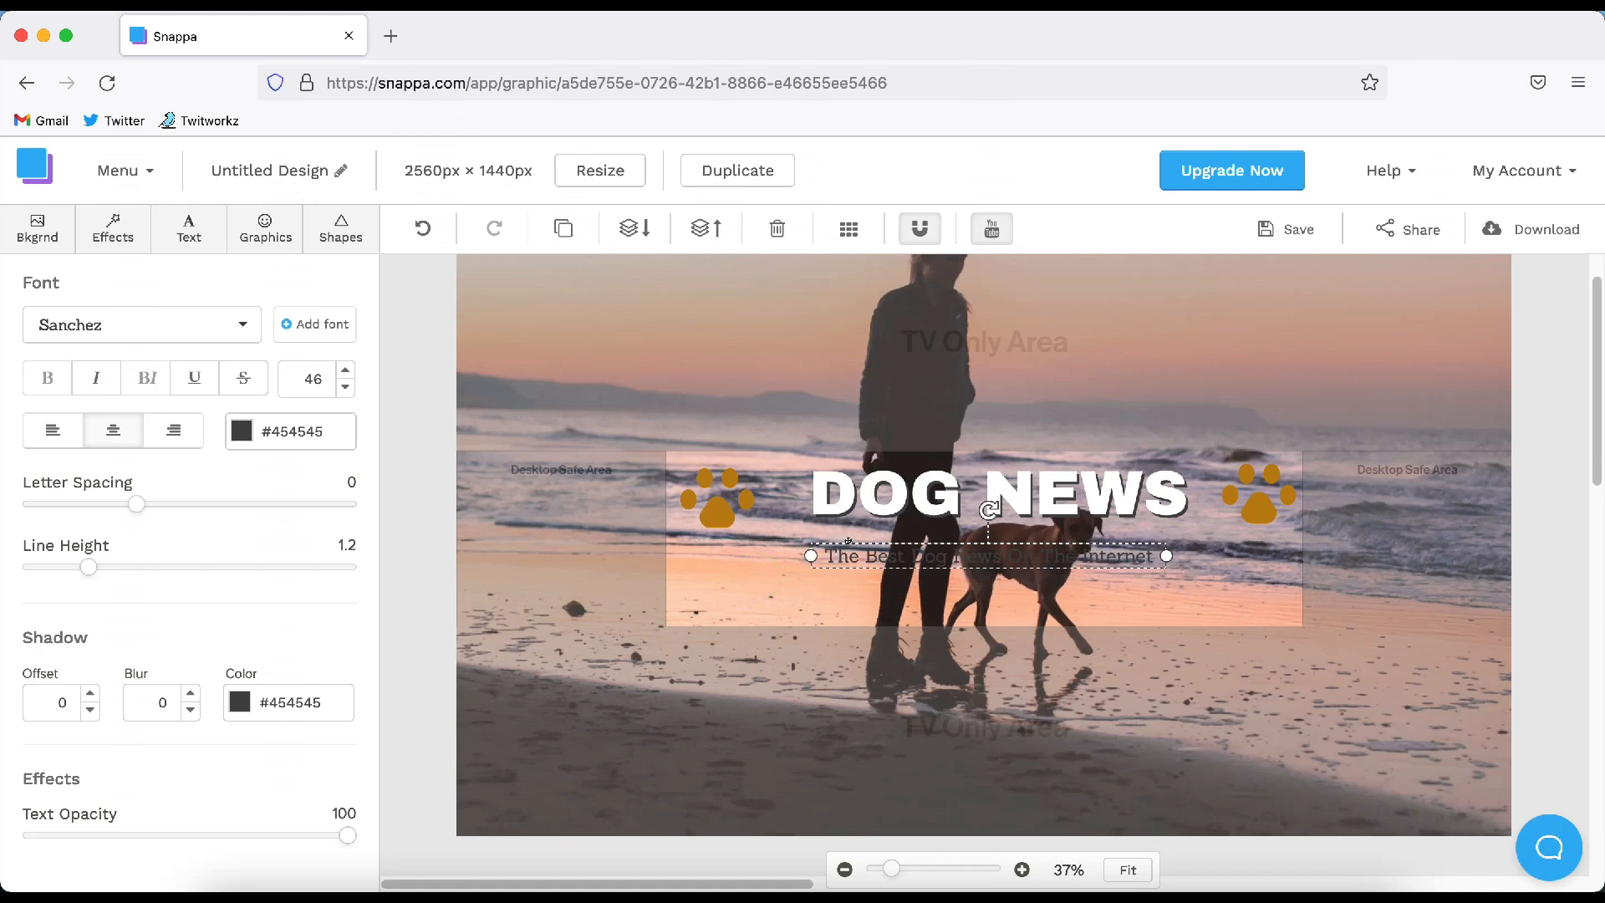
{"action": "left_click_drag", "start_coordinate": [879, 549], "coordinate": [890, 557]}
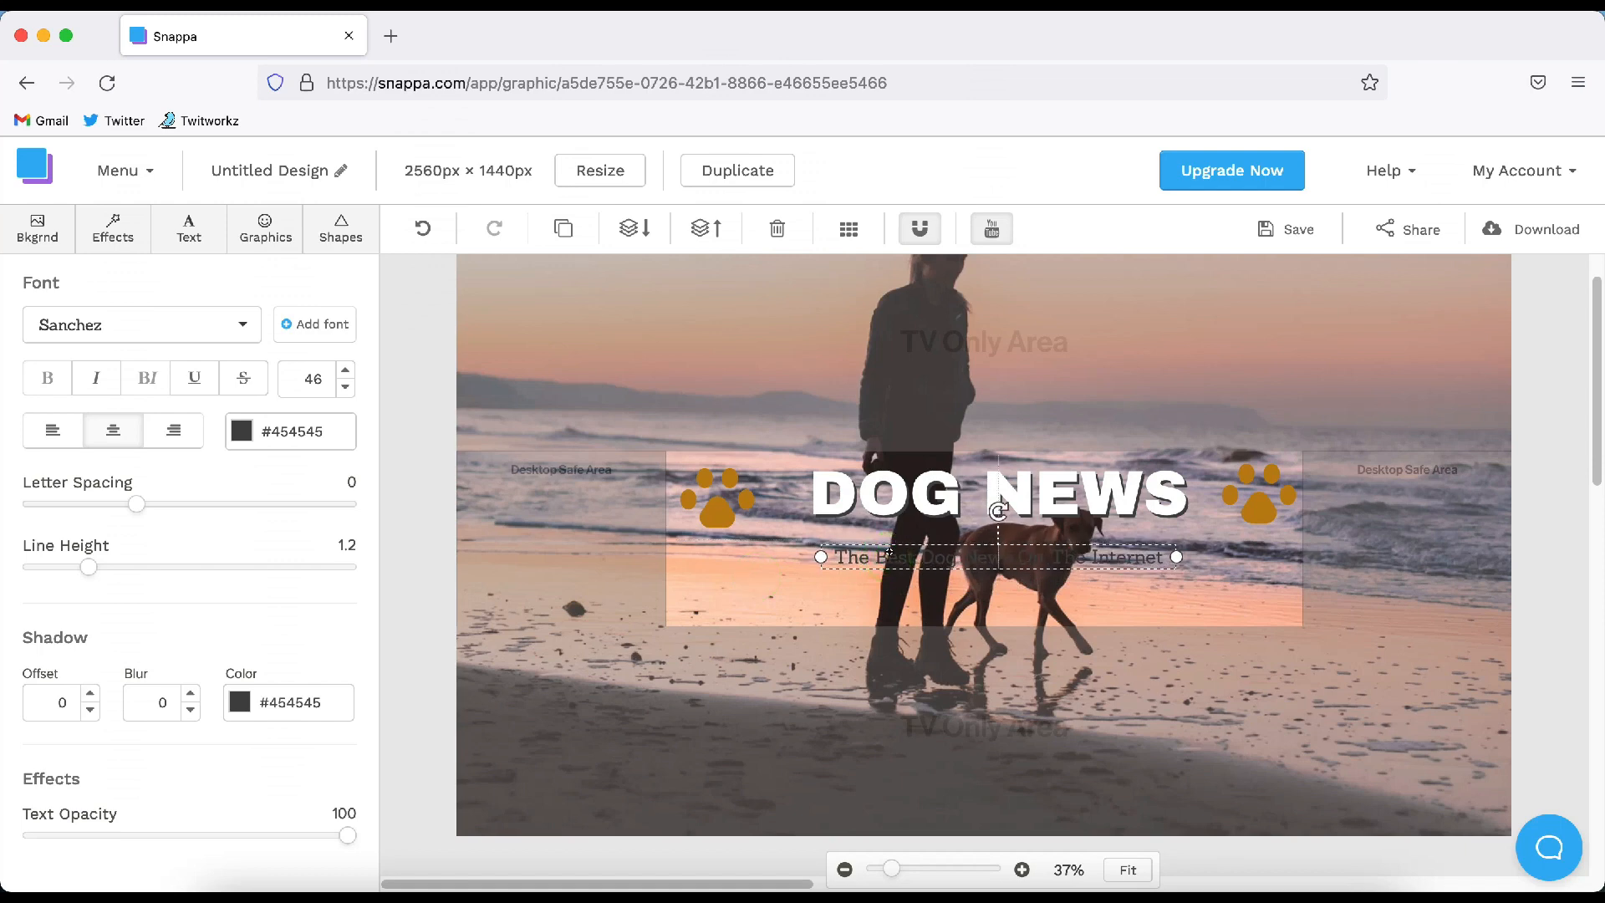
Set the subheading's text colour to the custom white #ffffff
{"action": "left_click", "coordinate": [241, 431]}
{"action": "left_click", "coordinate": [261, 539]}
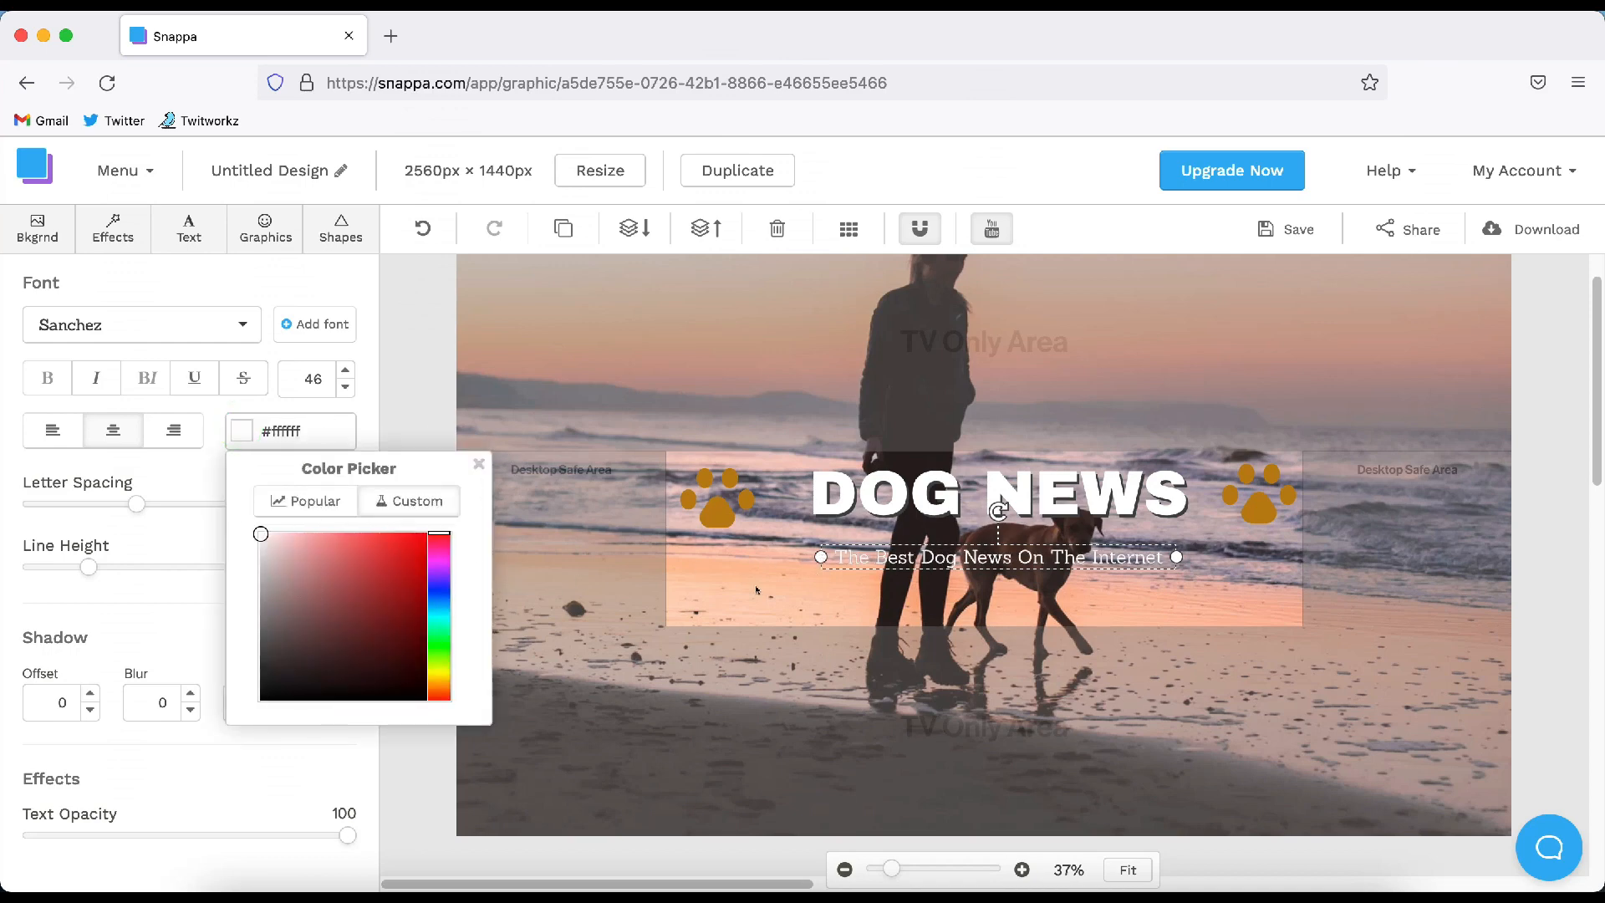
Increase the subheading's font size to 57 and widen its text box to bring the text back onto one line
{"action": "left_click", "coordinate": [344, 371]}
{"action": "left_click", "coordinate": [343, 370]}
{"action": "left_click", "coordinate": [344, 371]}
{"action": "left_click", "coordinate": [344, 370]}
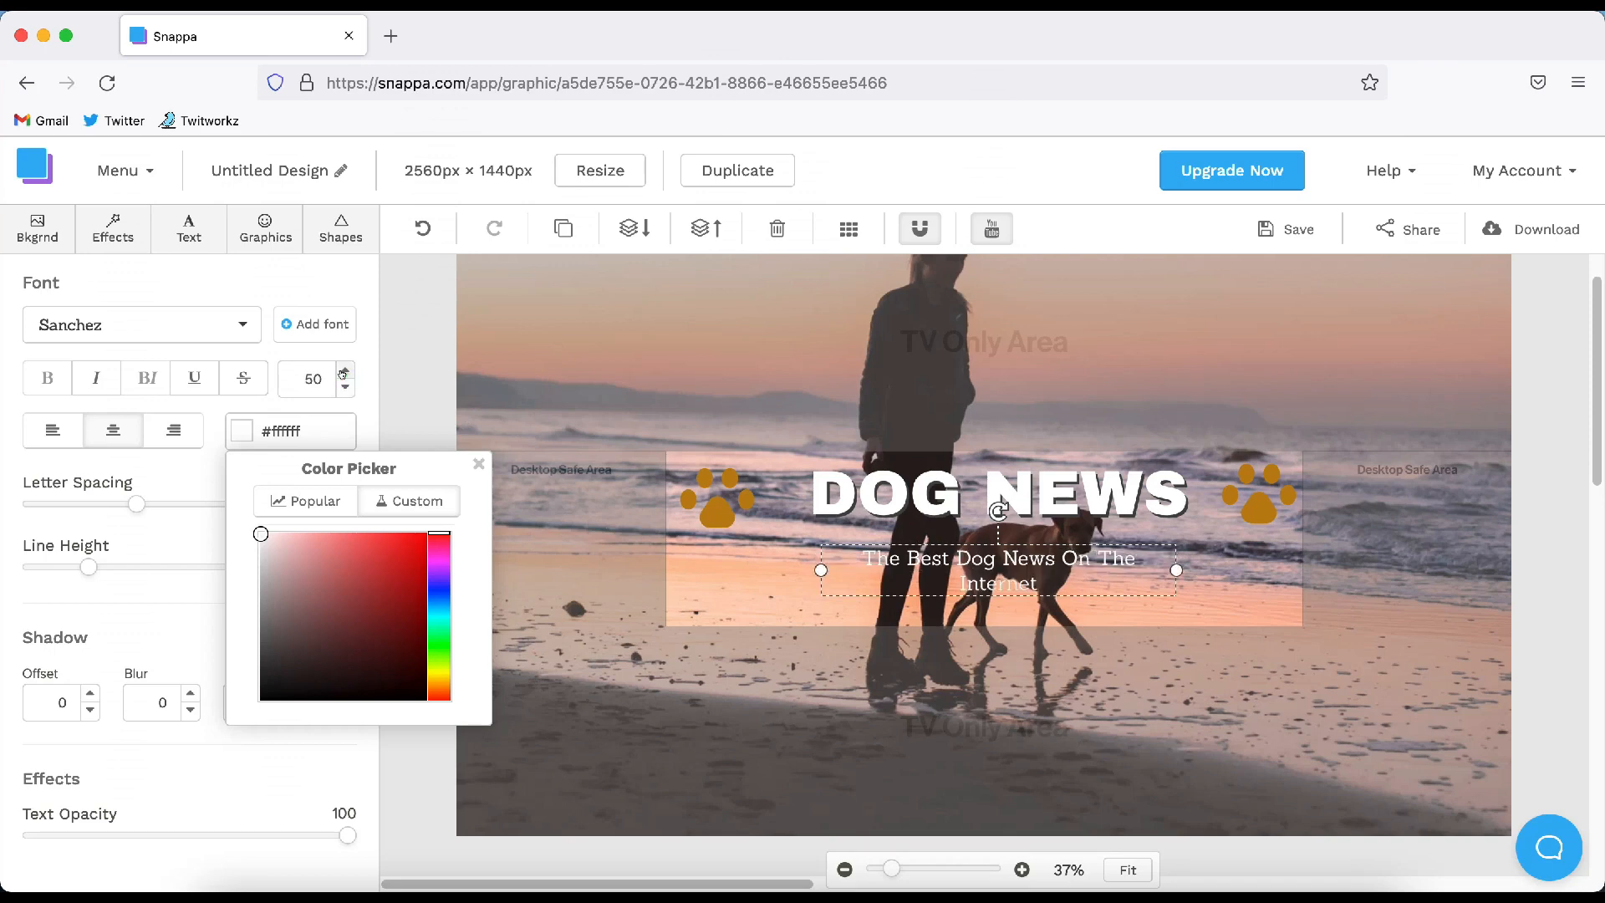
{"action": "left_click", "coordinate": [343, 371]}
{"action": "left_click", "coordinate": [344, 370]}
{"action": "left_click", "coordinate": [344, 370]}
{"action": "left_click", "coordinate": [344, 370]}
{"action": "left_click", "coordinate": [344, 371]}
{"action": "left_click", "coordinate": [344, 370]}
{"action": "left_click", "coordinate": [343, 370]}
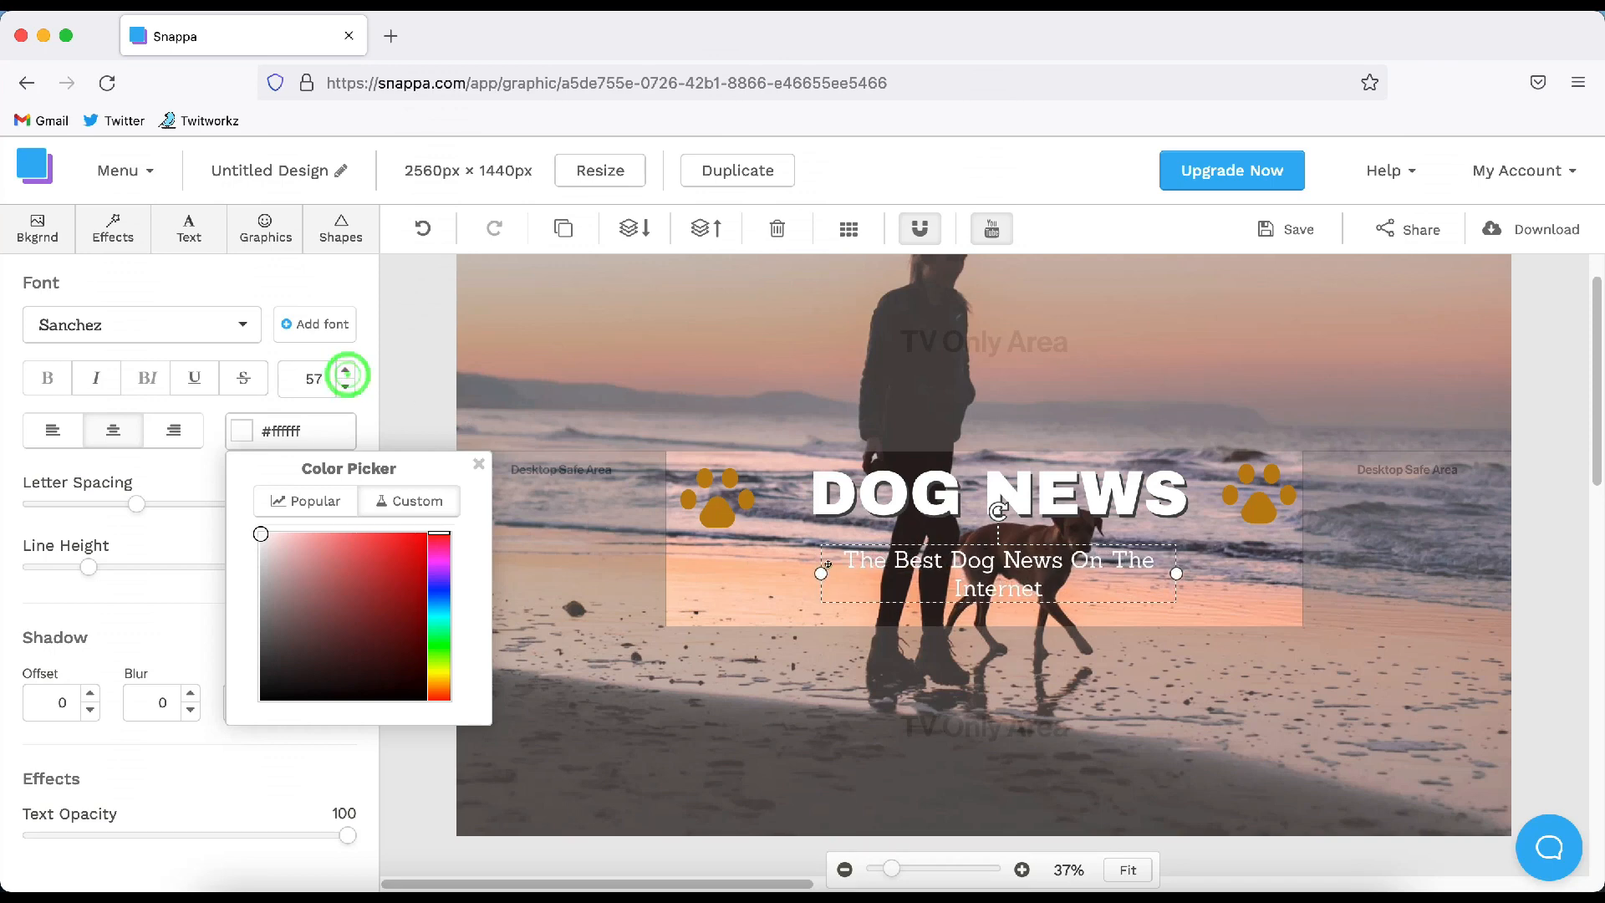
{"action": "left_click_drag", "start_coordinate": [816, 572], "coordinate": [876, 549]}
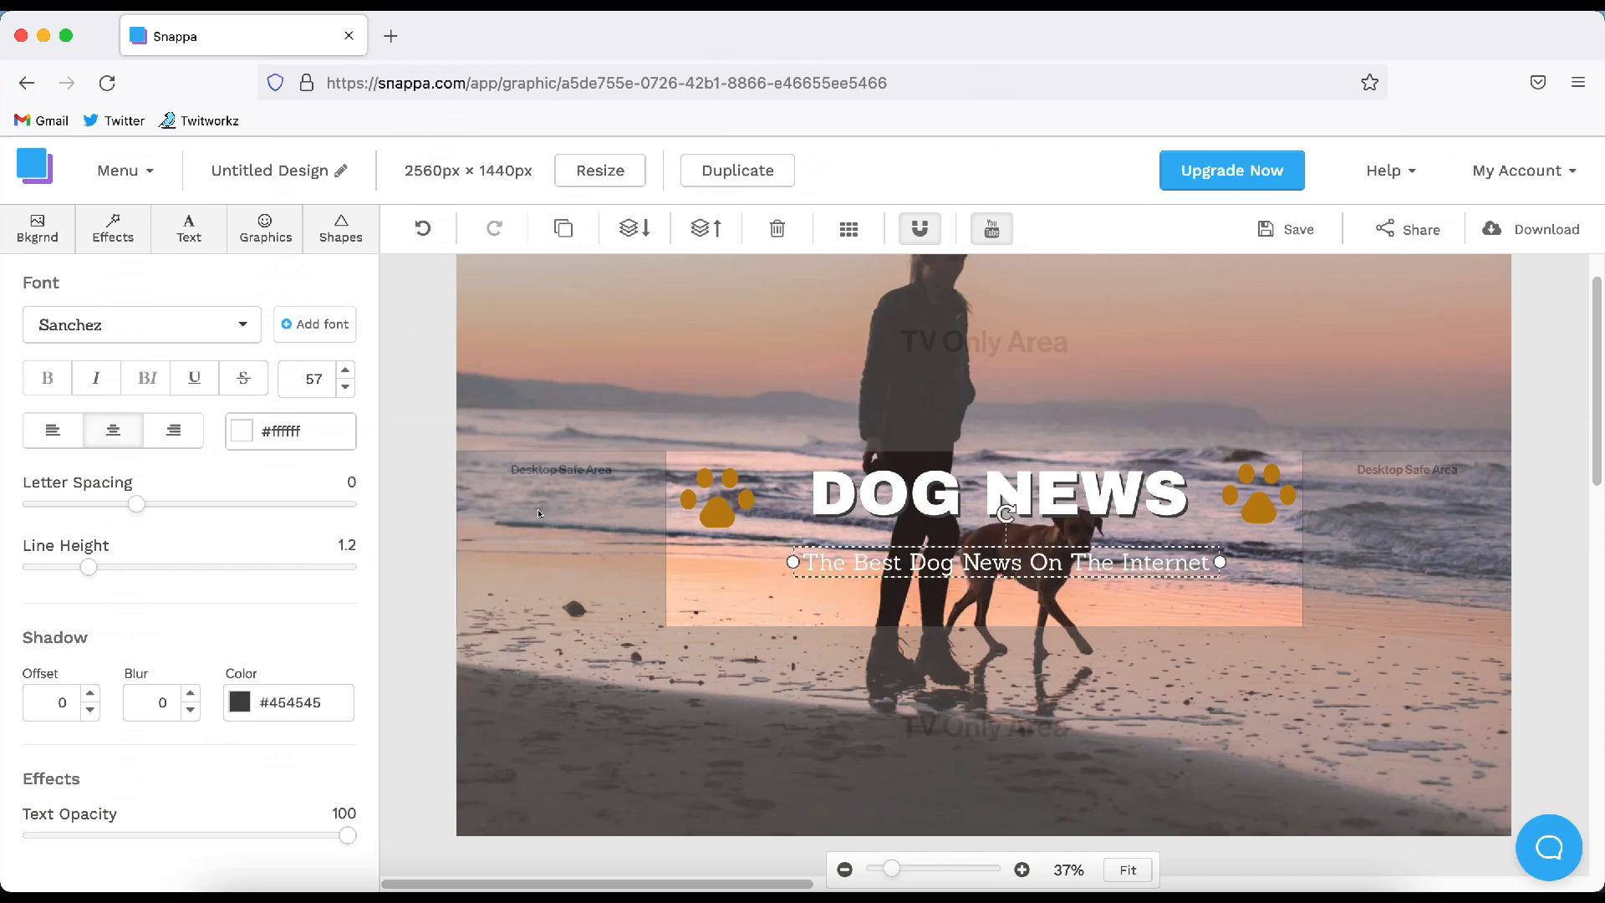
Give the subheading a shadow offset of 6 and nudge it into alignment beneath the DOG NEWS heading
{"action": "left_click", "coordinate": [90, 693]}
{"action": "left_click", "coordinate": [90, 693]}
{"action": "left_click", "coordinate": [90, 693]}
{"action": "left_click", "coordinate": [90, 693]}
{"action": "left_click", "coordinate": [91, 693]}
{"action": "left_click", "coordinate": [90, 693]}
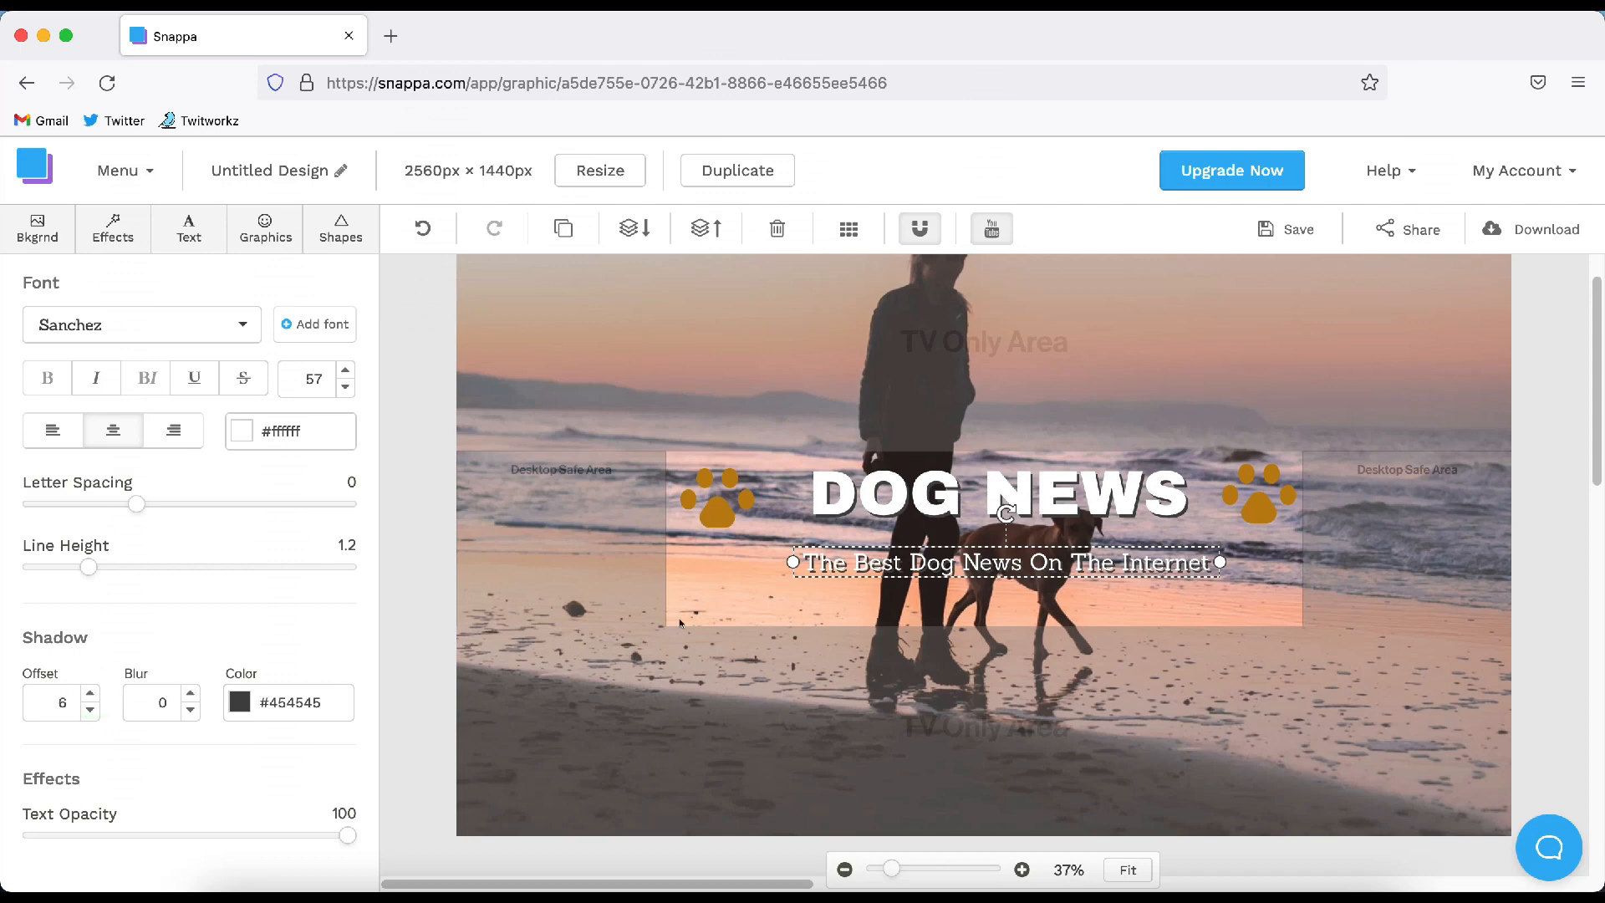
{"action": "left_click_drag", "start_coordinate": [954, 559], "coordinate": [949, 564]}
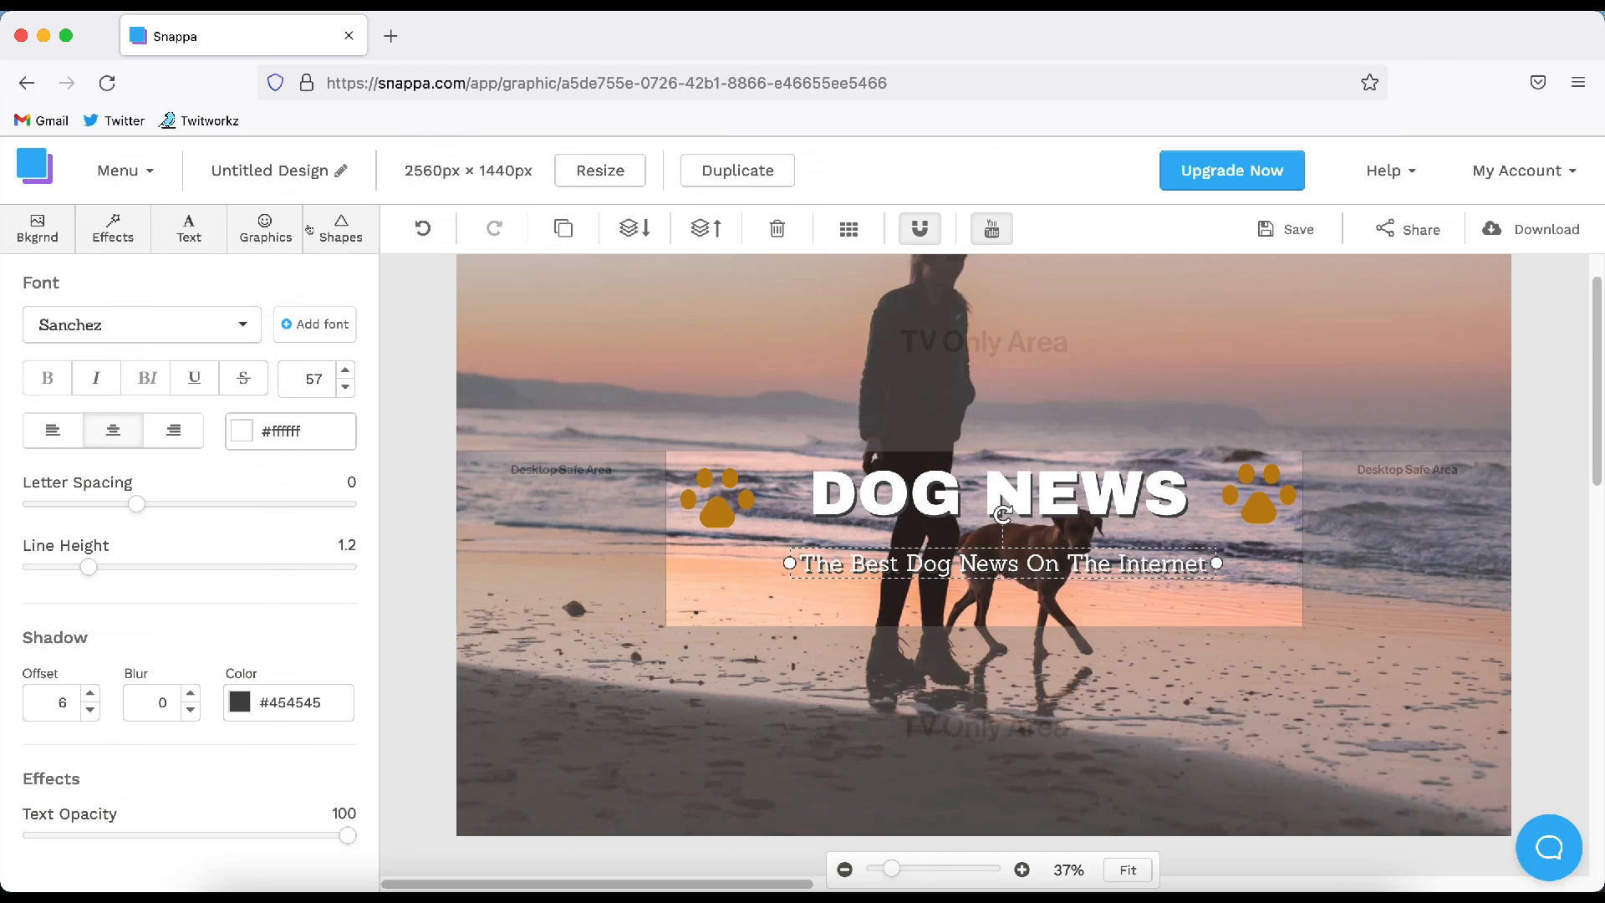
Add a solid square shape to the banner and shrink its height into a thin bar over the subheading
{"action": "left_click", "coordinate": [360, 222]}
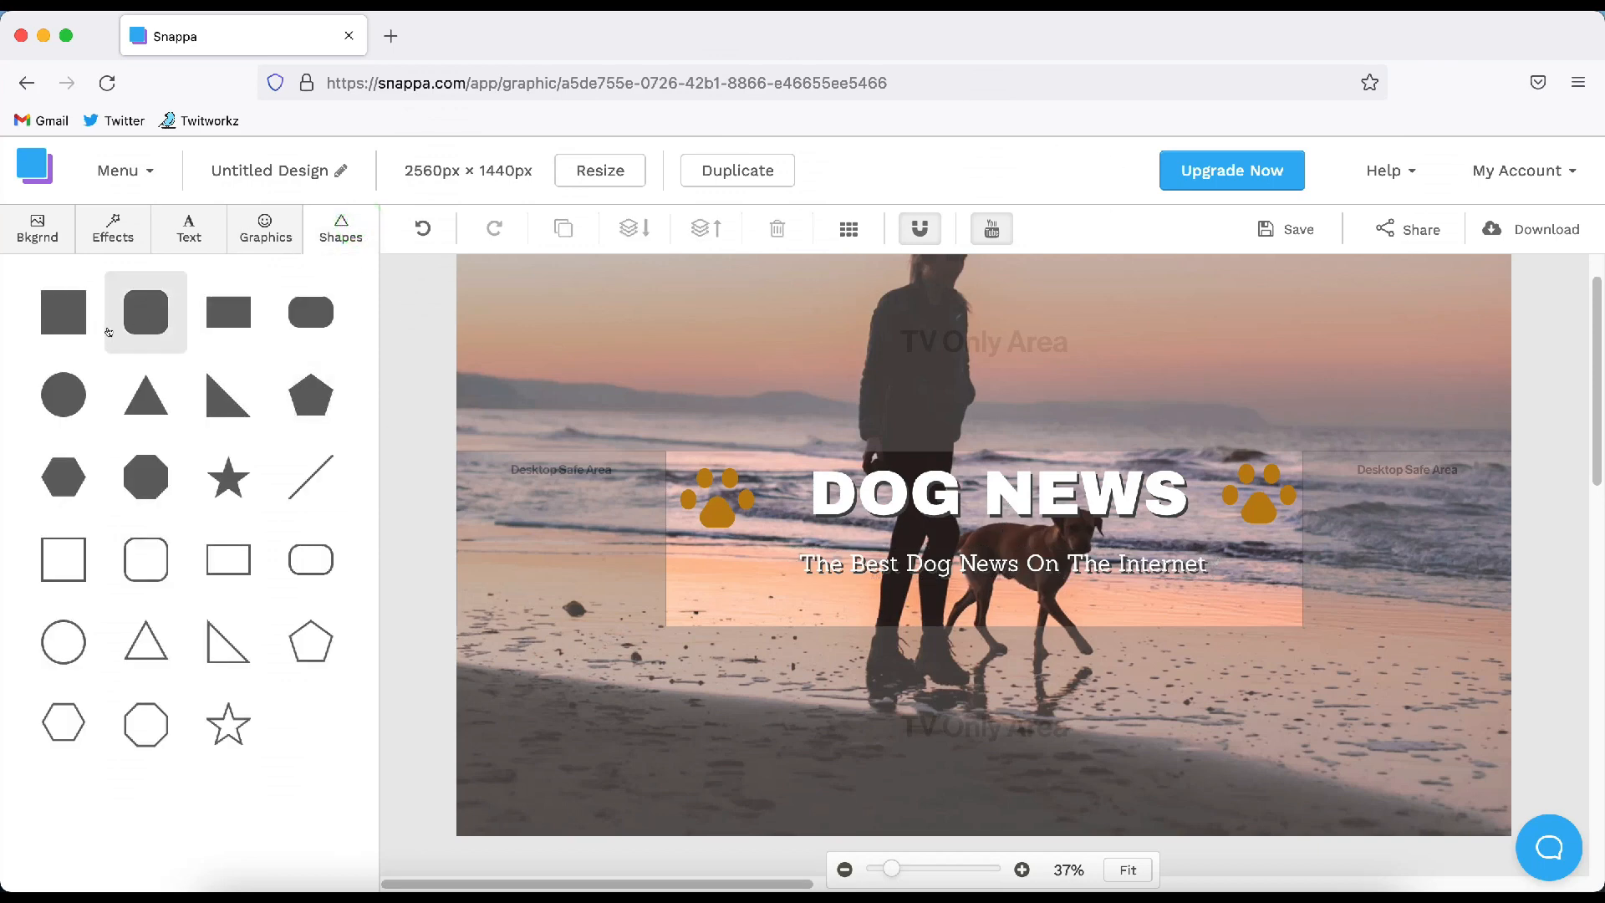
{"action": "left_click", "coordinate": [84, 327]}
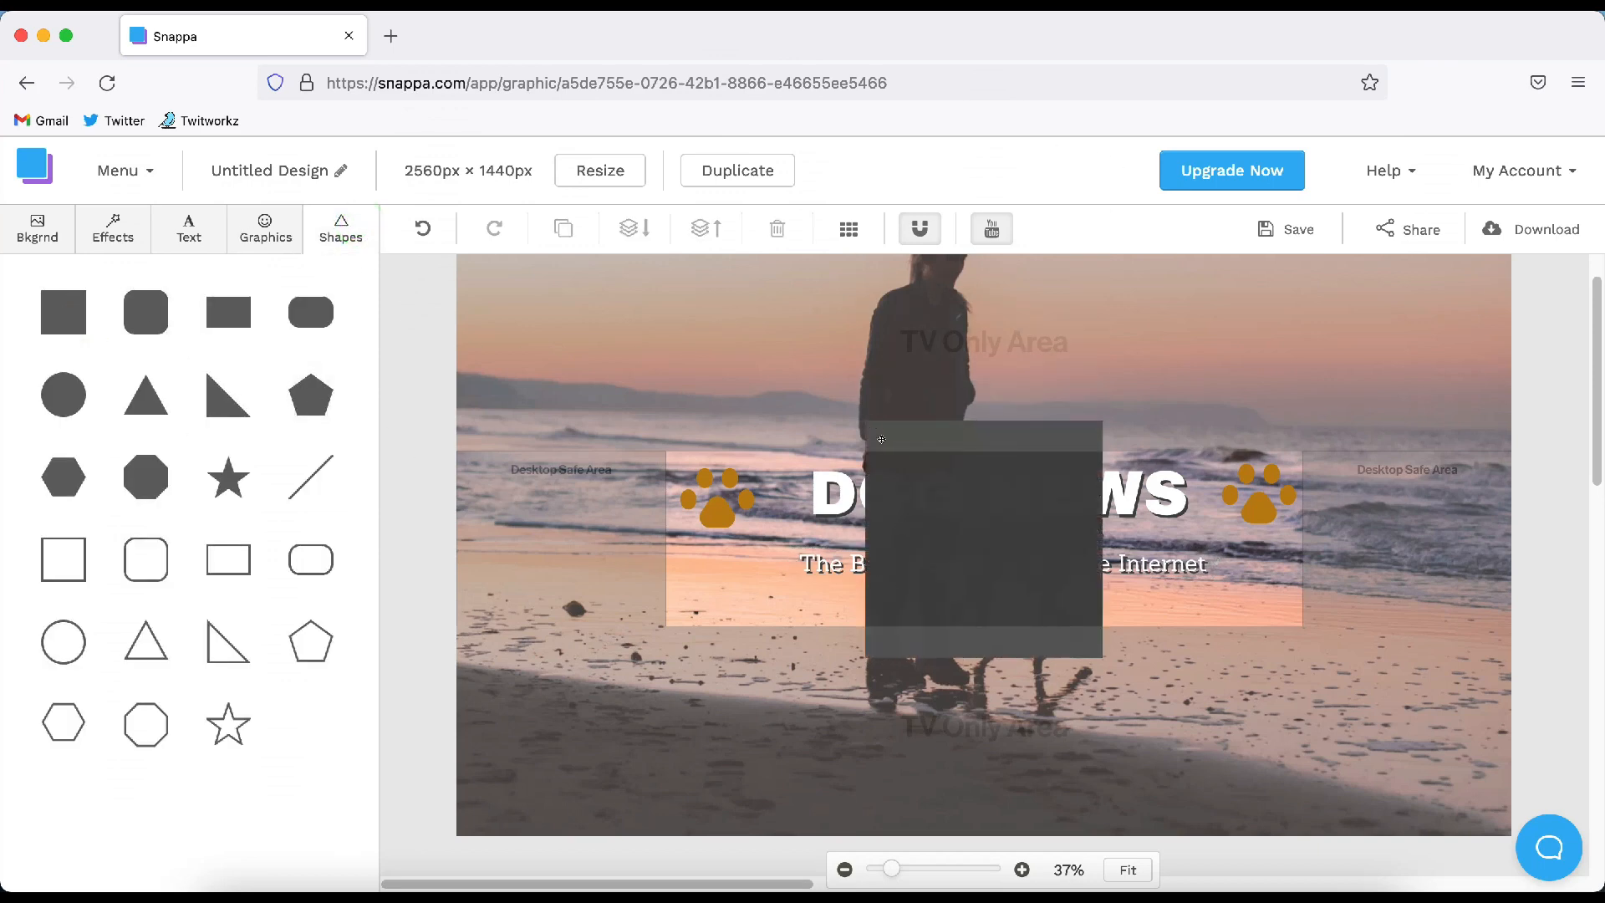
{"action": "left_click", "coordinate": [881, 439]}
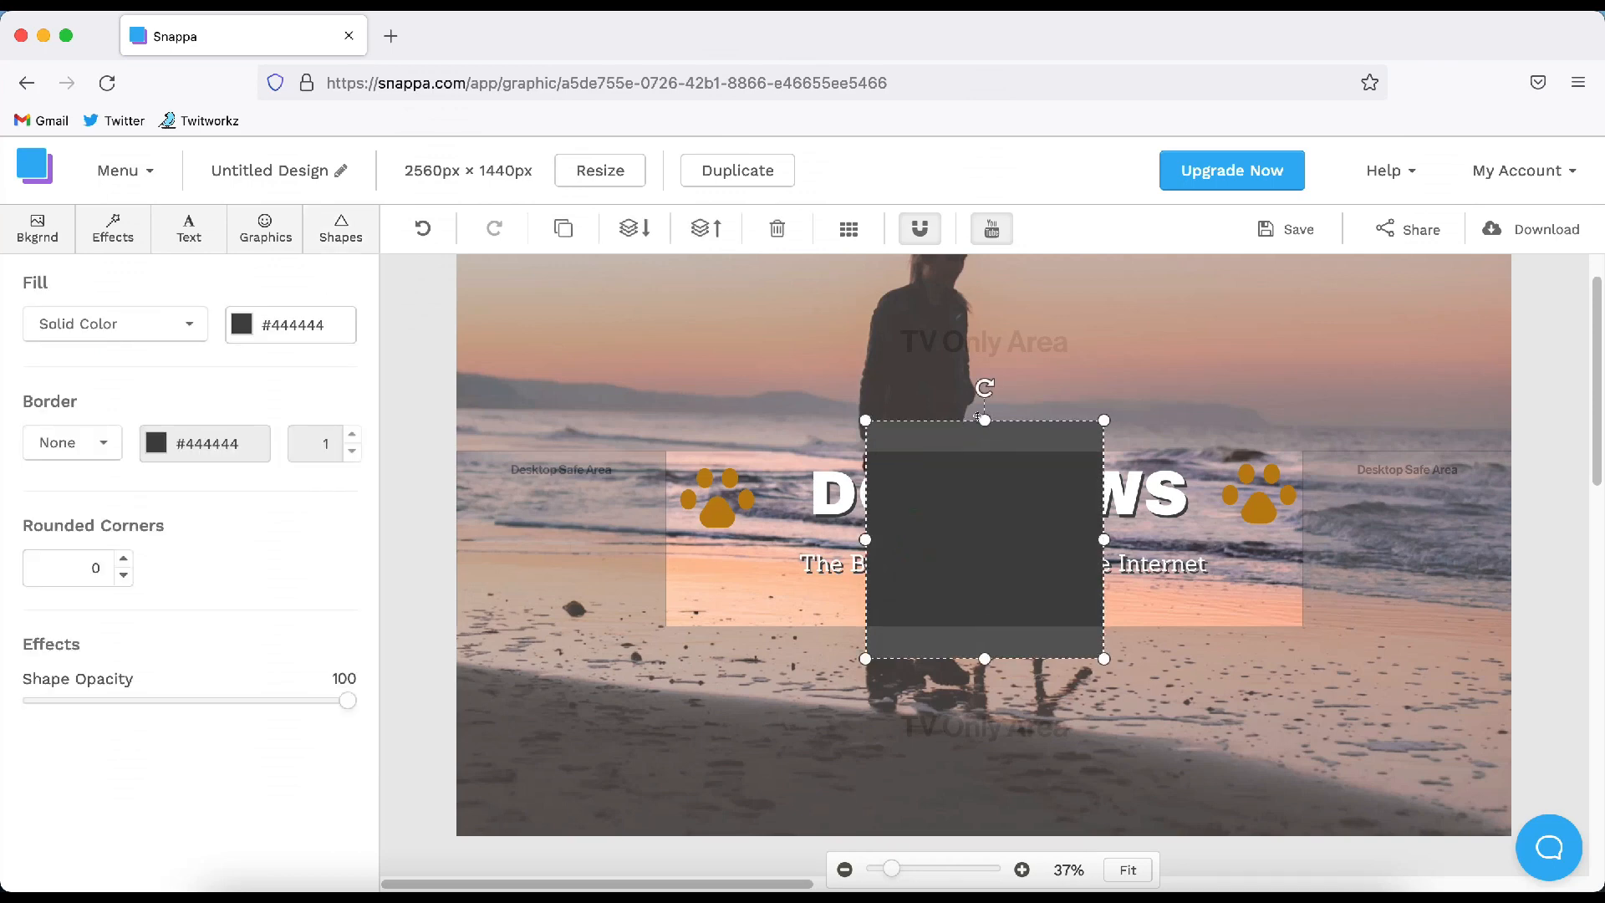
{"action": "left_click_drag", "start_coordinate": [978, 415], "coordinate": [955, 521]}
{"action": "left_click_drag", "start_coordinate": [983, 662], "coordinate": [977, 570]}
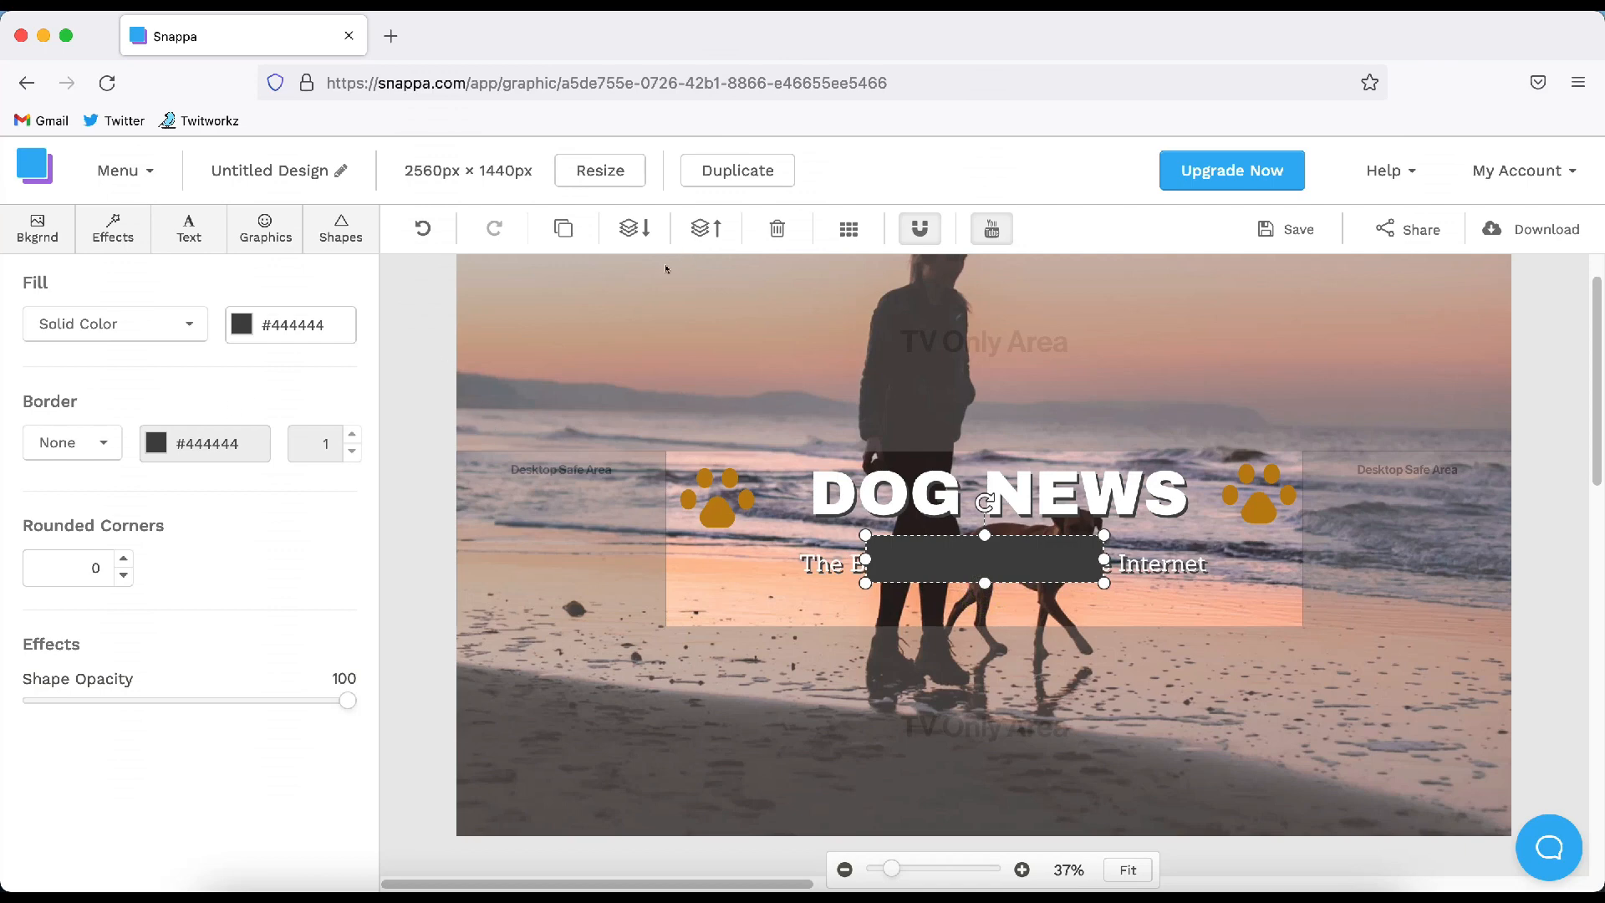
Send the bar one layer back behind the subheading and resize it to span the full line of text
{"action": "left_click", "coordinate": [910, 560]}
{"action": "left_click", "coordinate": [631, 228]}
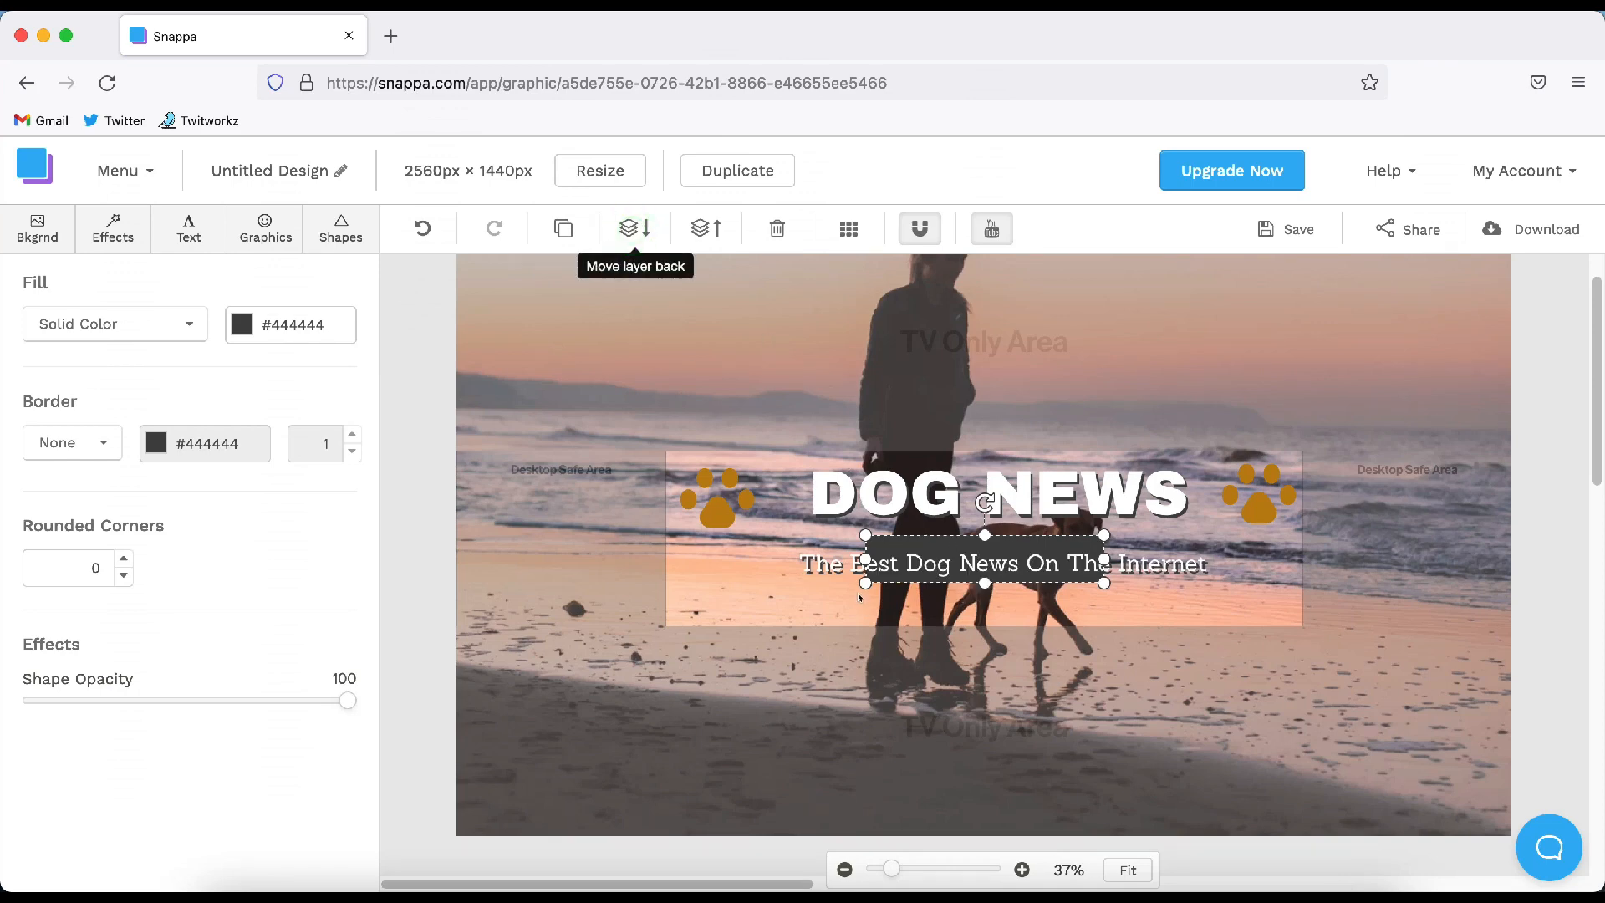
{"action": "left_click_drag", "start_coordinate": [865, 557], "coordinate": [794, 558]}
{"action": "left_click_drag", "start_coordinate": [1105, 558], "coordinate": [1217, 558]}
{"action": "left_click_drag", "start_coordinate": [1005, 535], "coordinate": [1004, 544]}
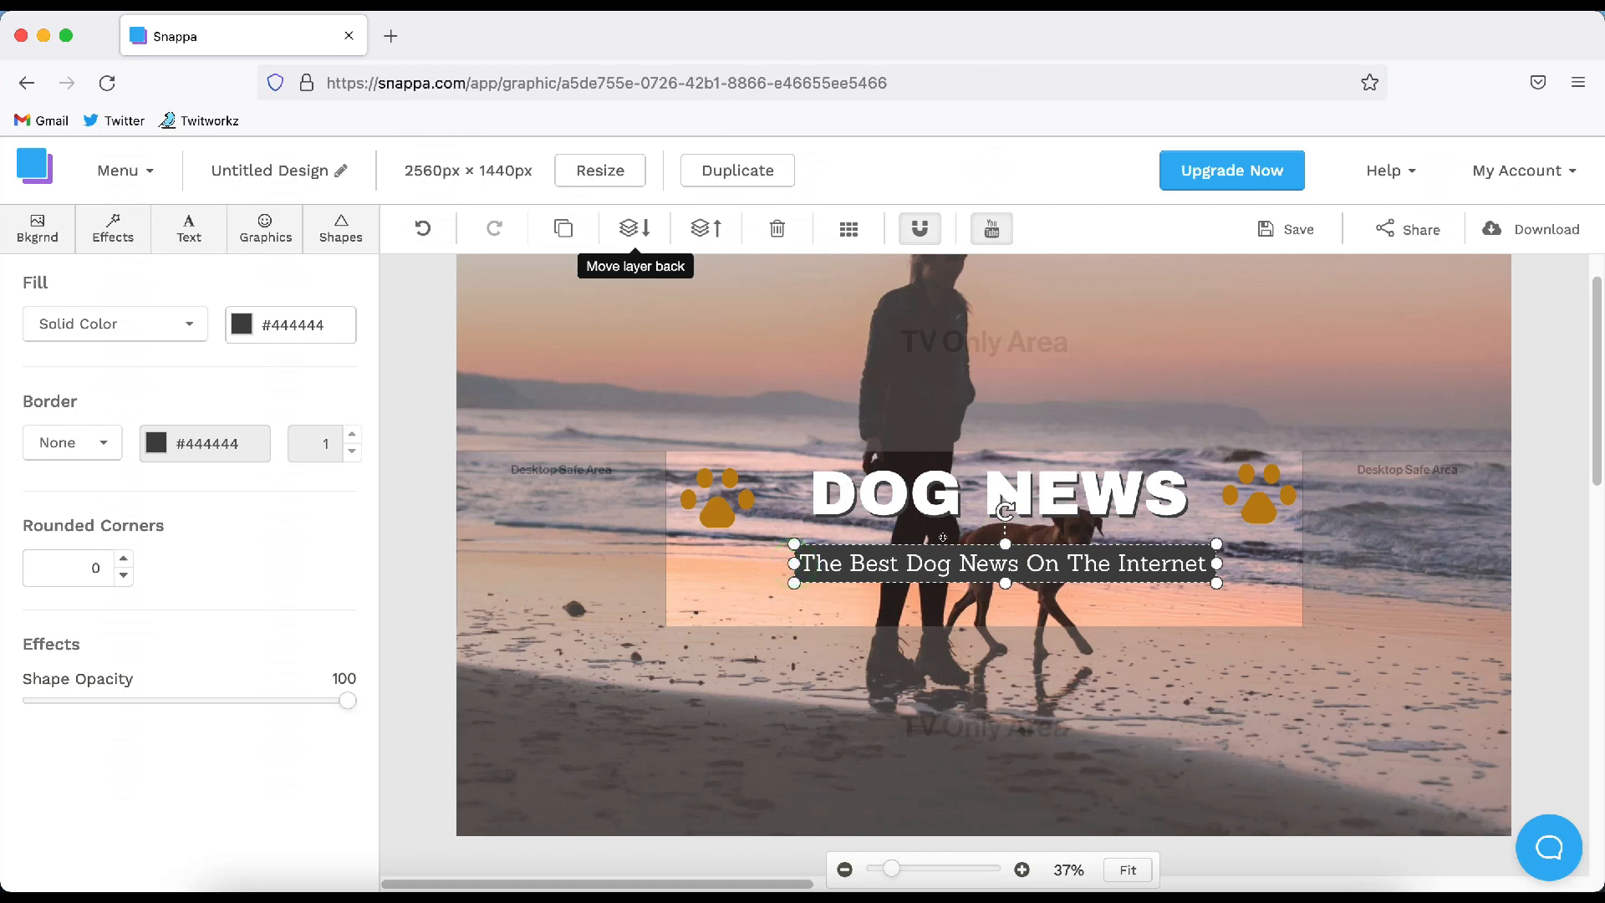
Set the bar's fill to black #000000 and nudge the subheading so it sits centred on the bar
{"action": "left_click", "coordinate": [242, 326]}
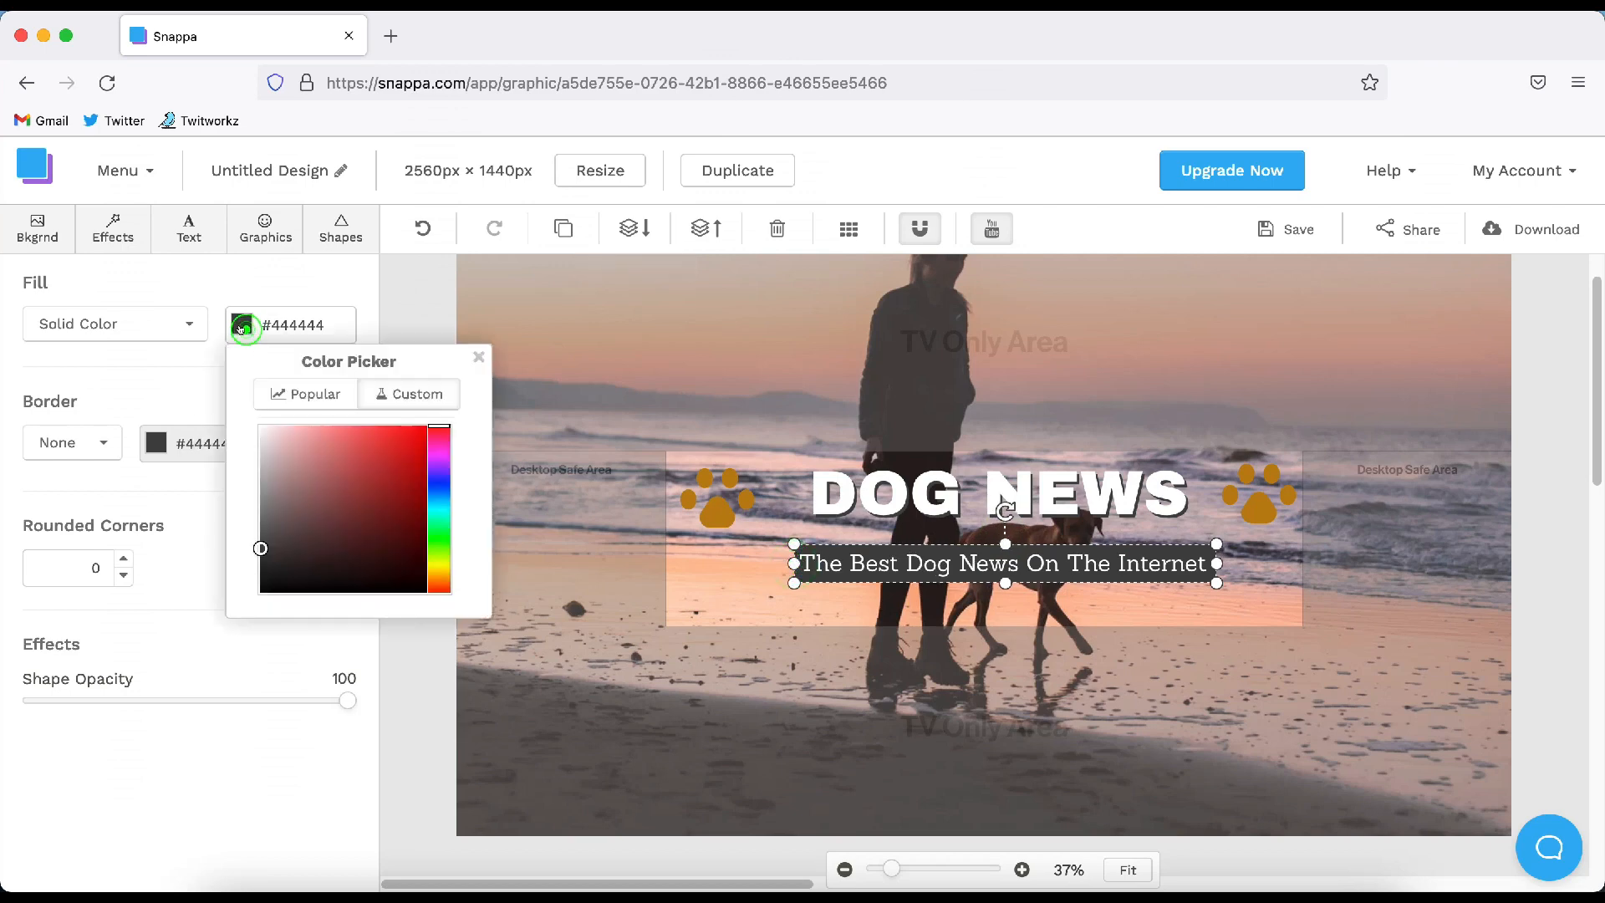
{"action": "left_click_drag", "start_coordinate": [260, 547], "coordinate": [260, 593]}
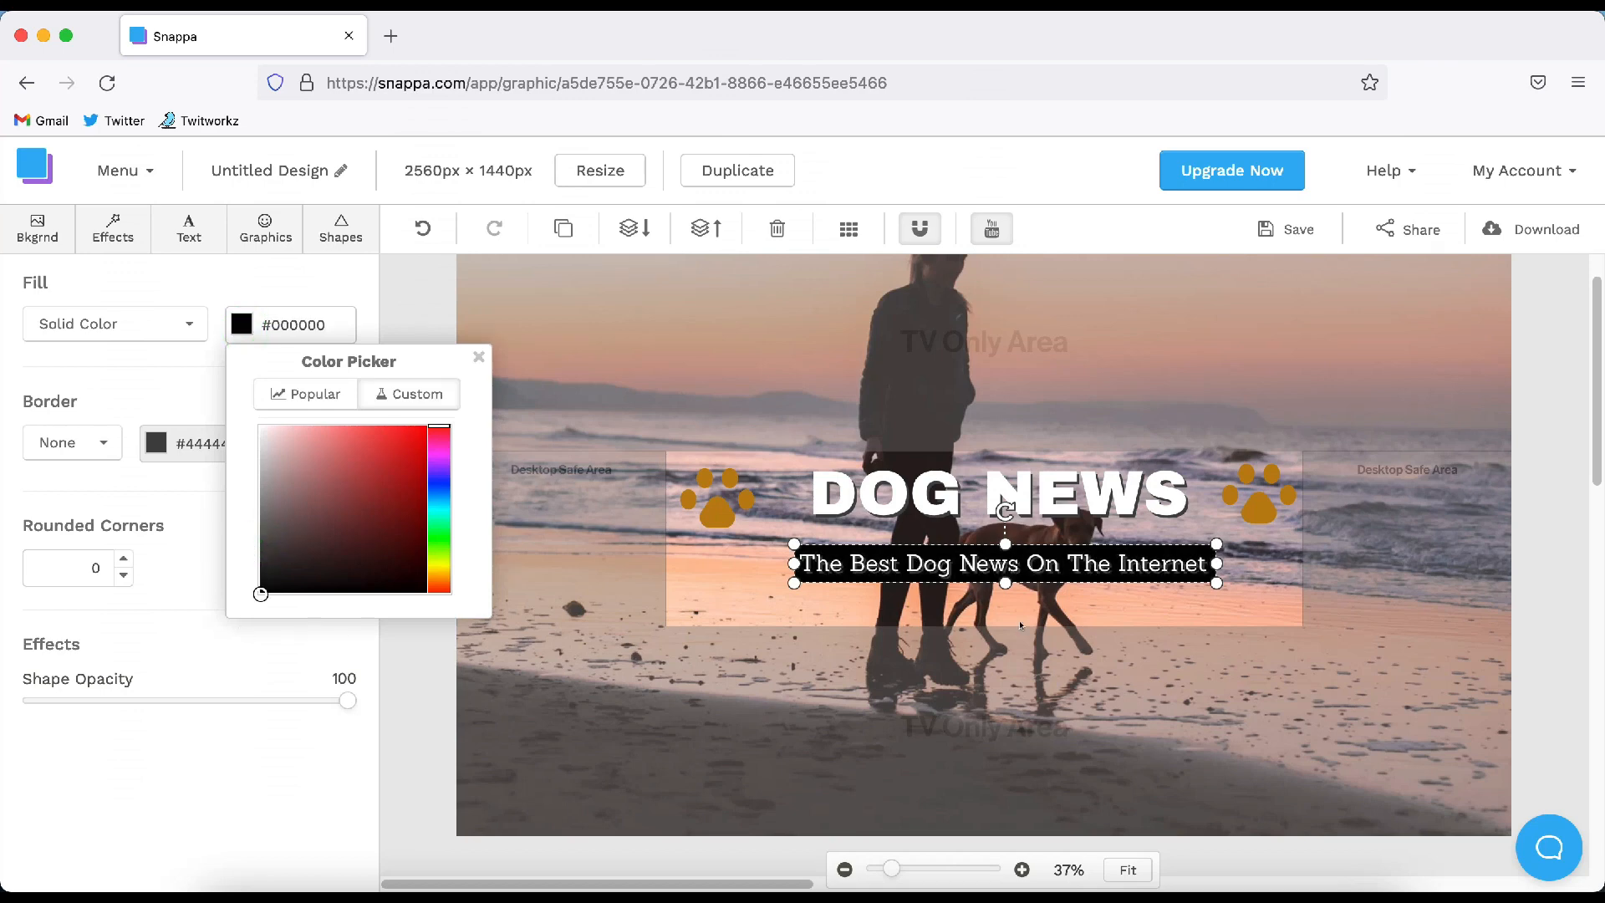
{"action": "left_click", "coordinate": [1087, 604]}
{"action": "left_click", "coordinate": [963, 565]}
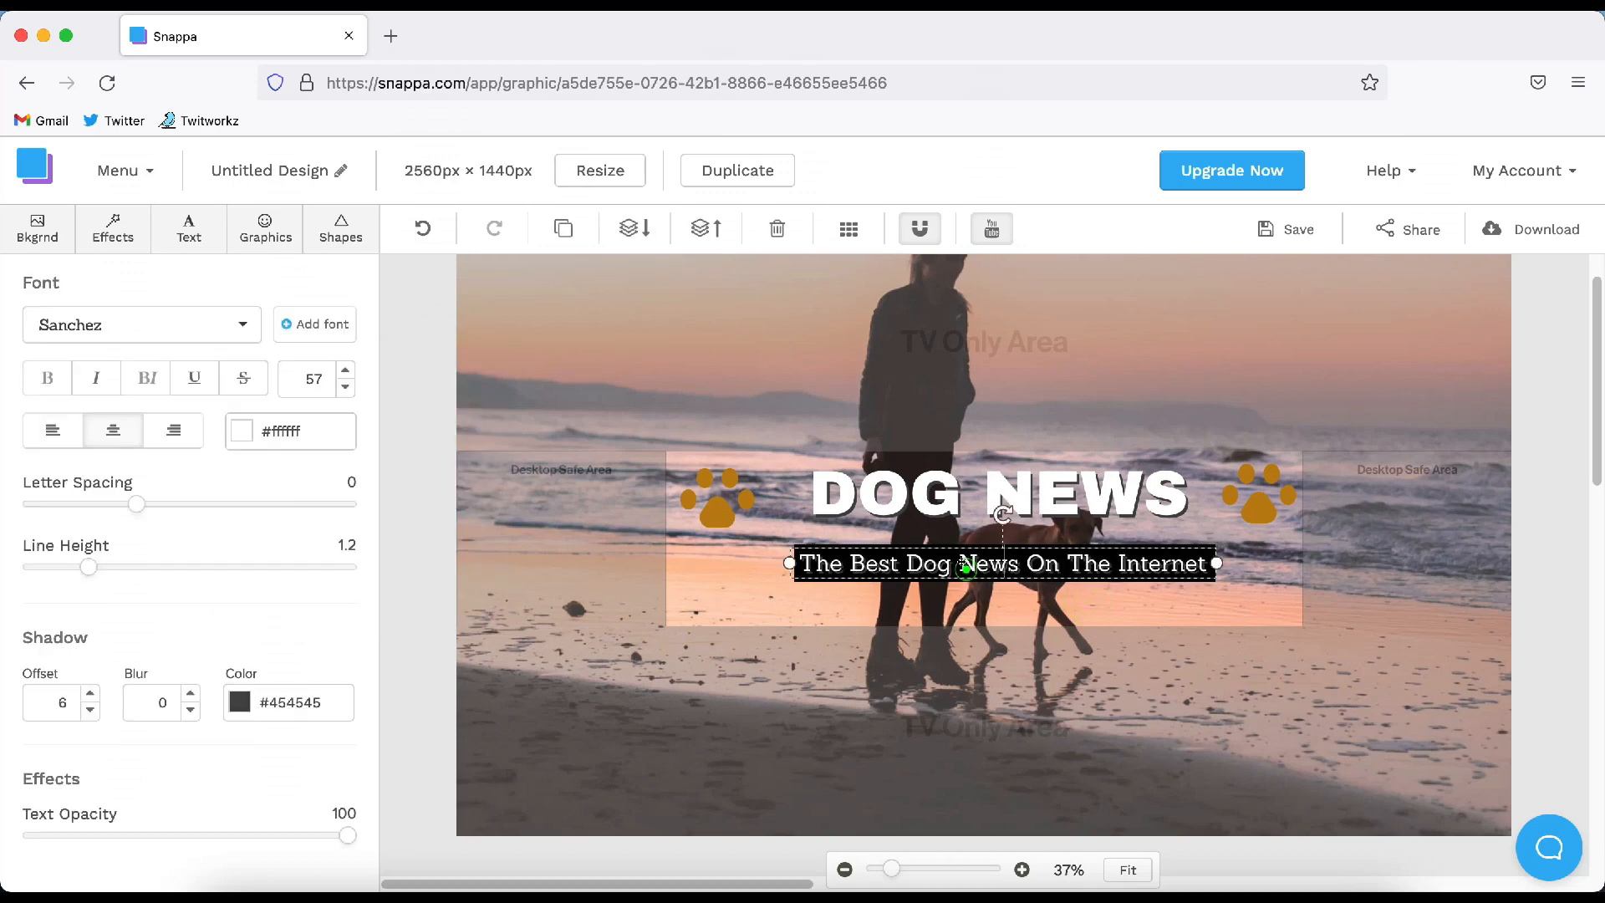
{"action": "left_click", "coordinate": [1022, 600]}
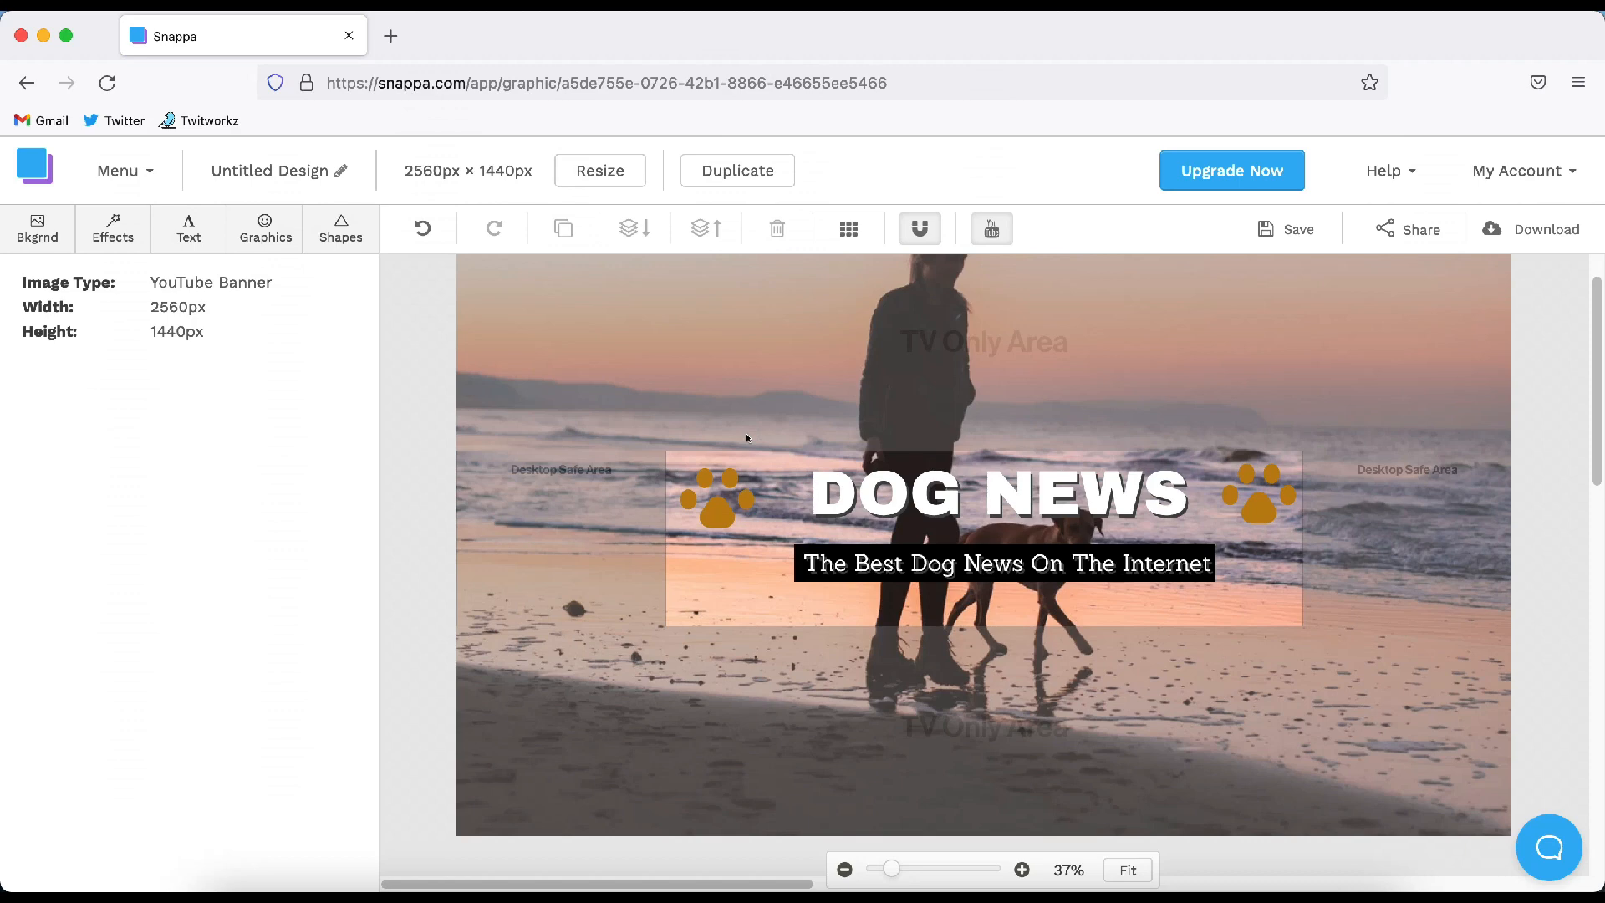
Look through the graphics and shapes libraries, and bring up the stock background photos with their search field active
{"action": "left_click", "coordinate": [242, 235]}
{"action": "left_click", "coordinate": [314, 236]}
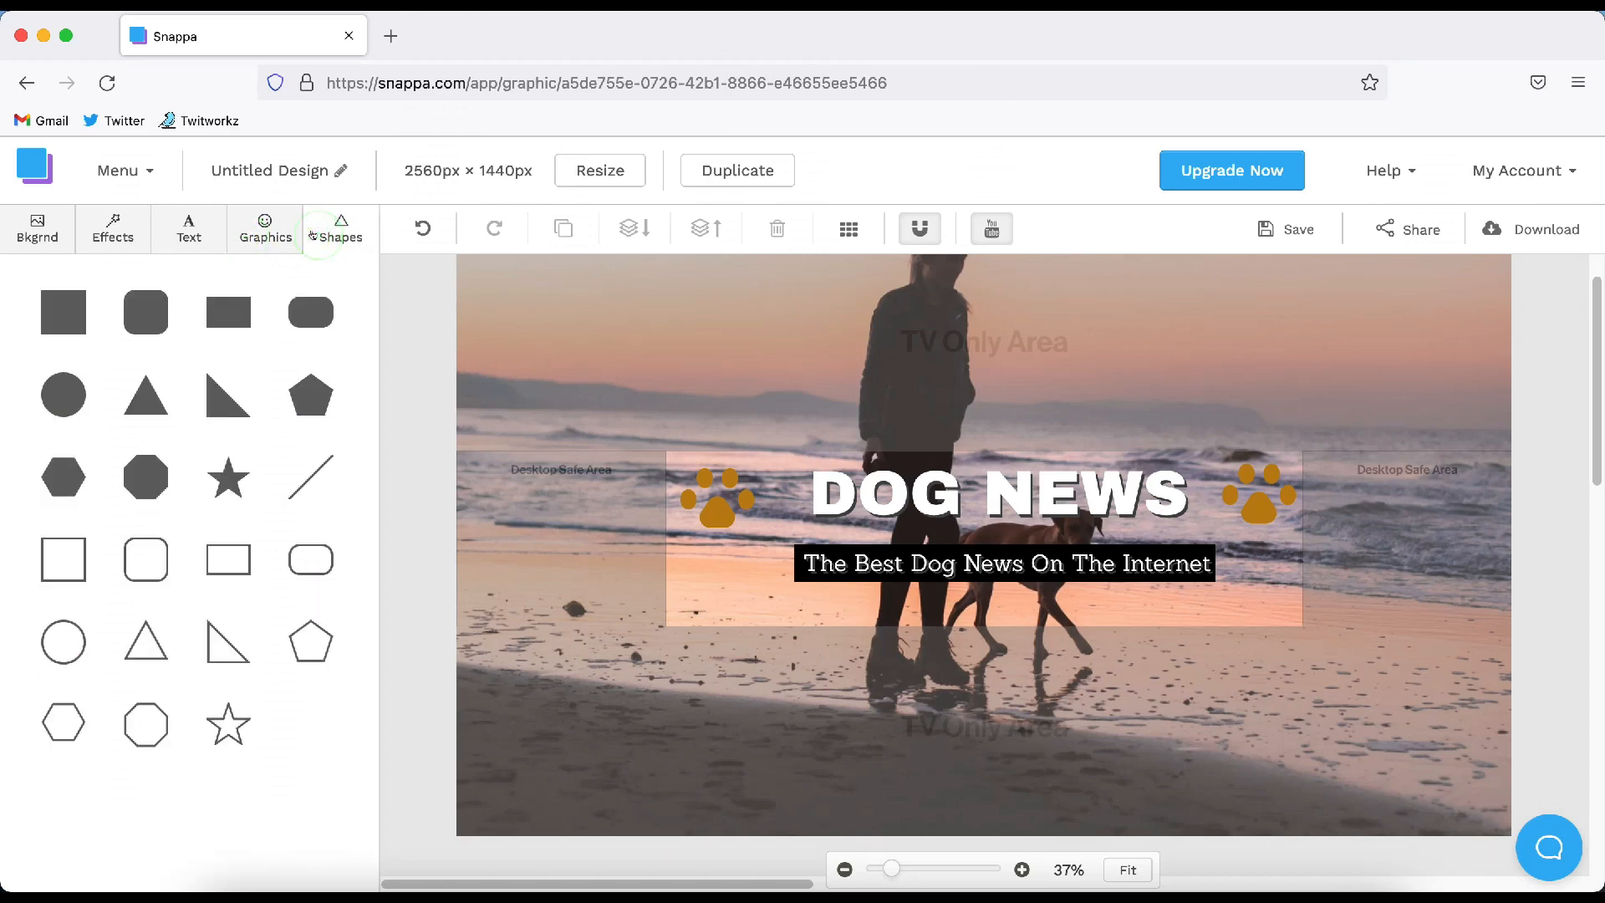
{"action": "left_click", "coordinate": [43, 231]}
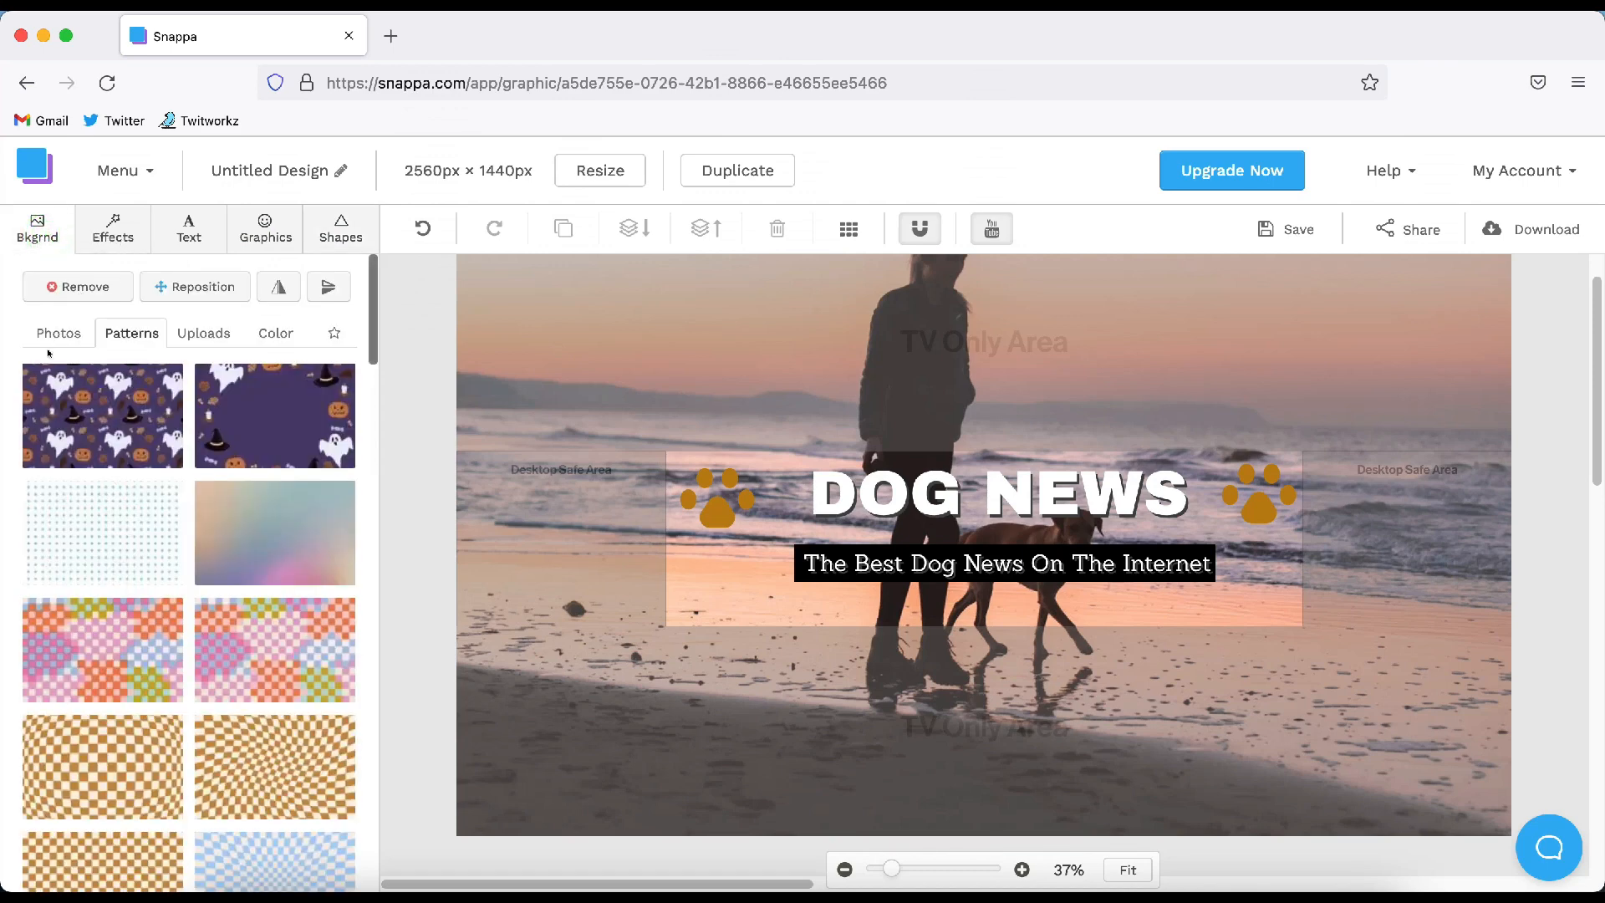
{"action": "left_click", "coordinate": [50, 335]}
{"action": "left_click", "coordinate": [129, 385]}
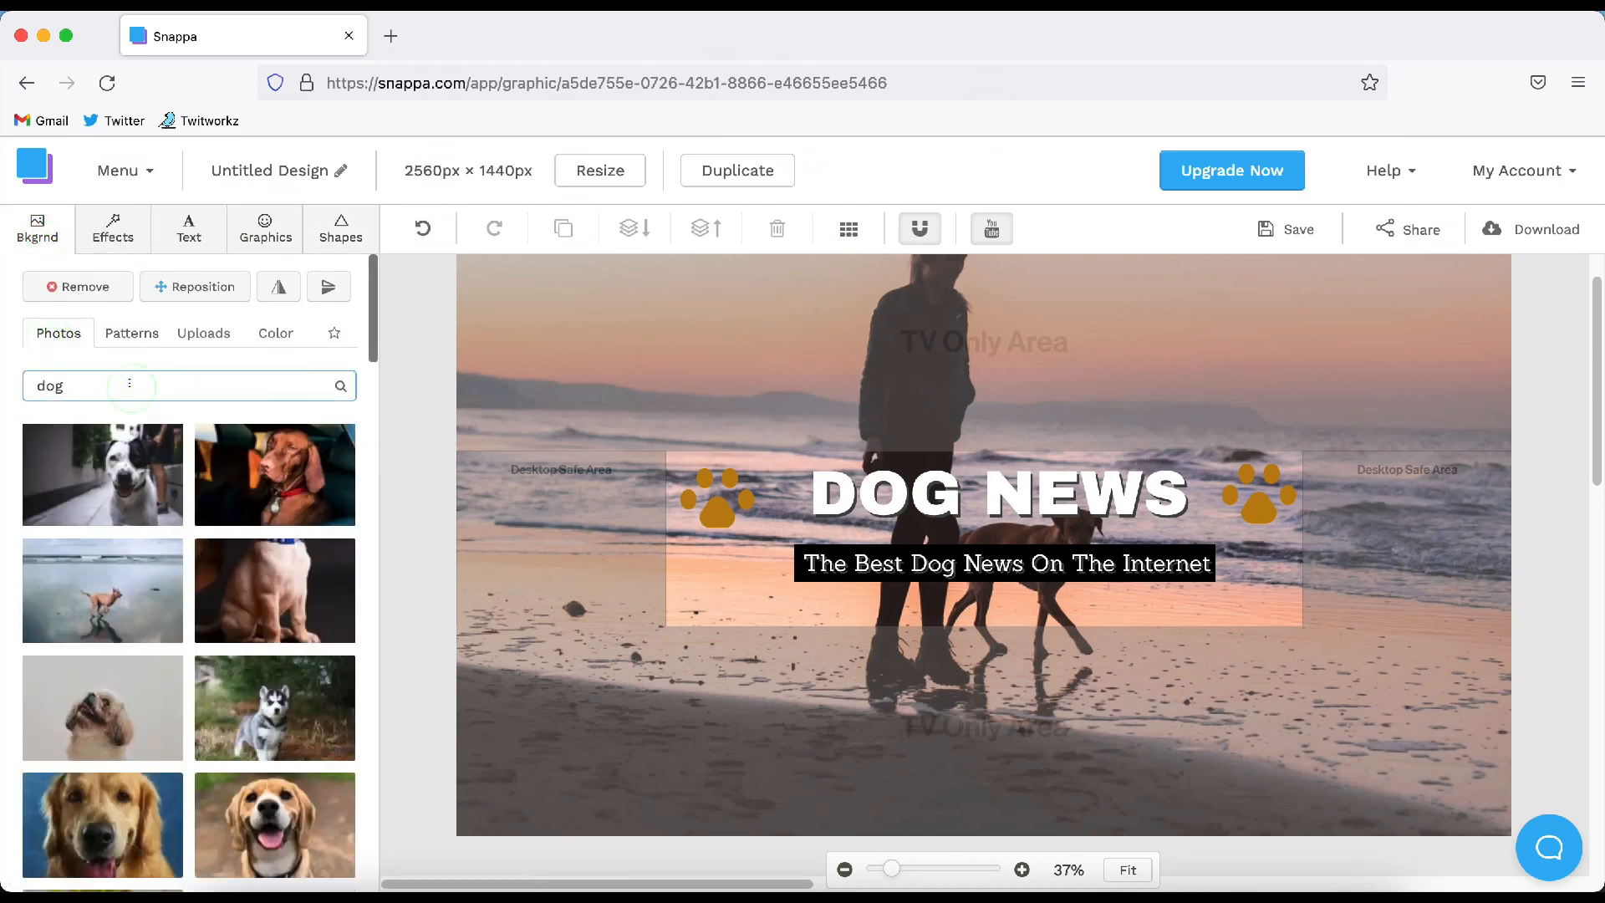